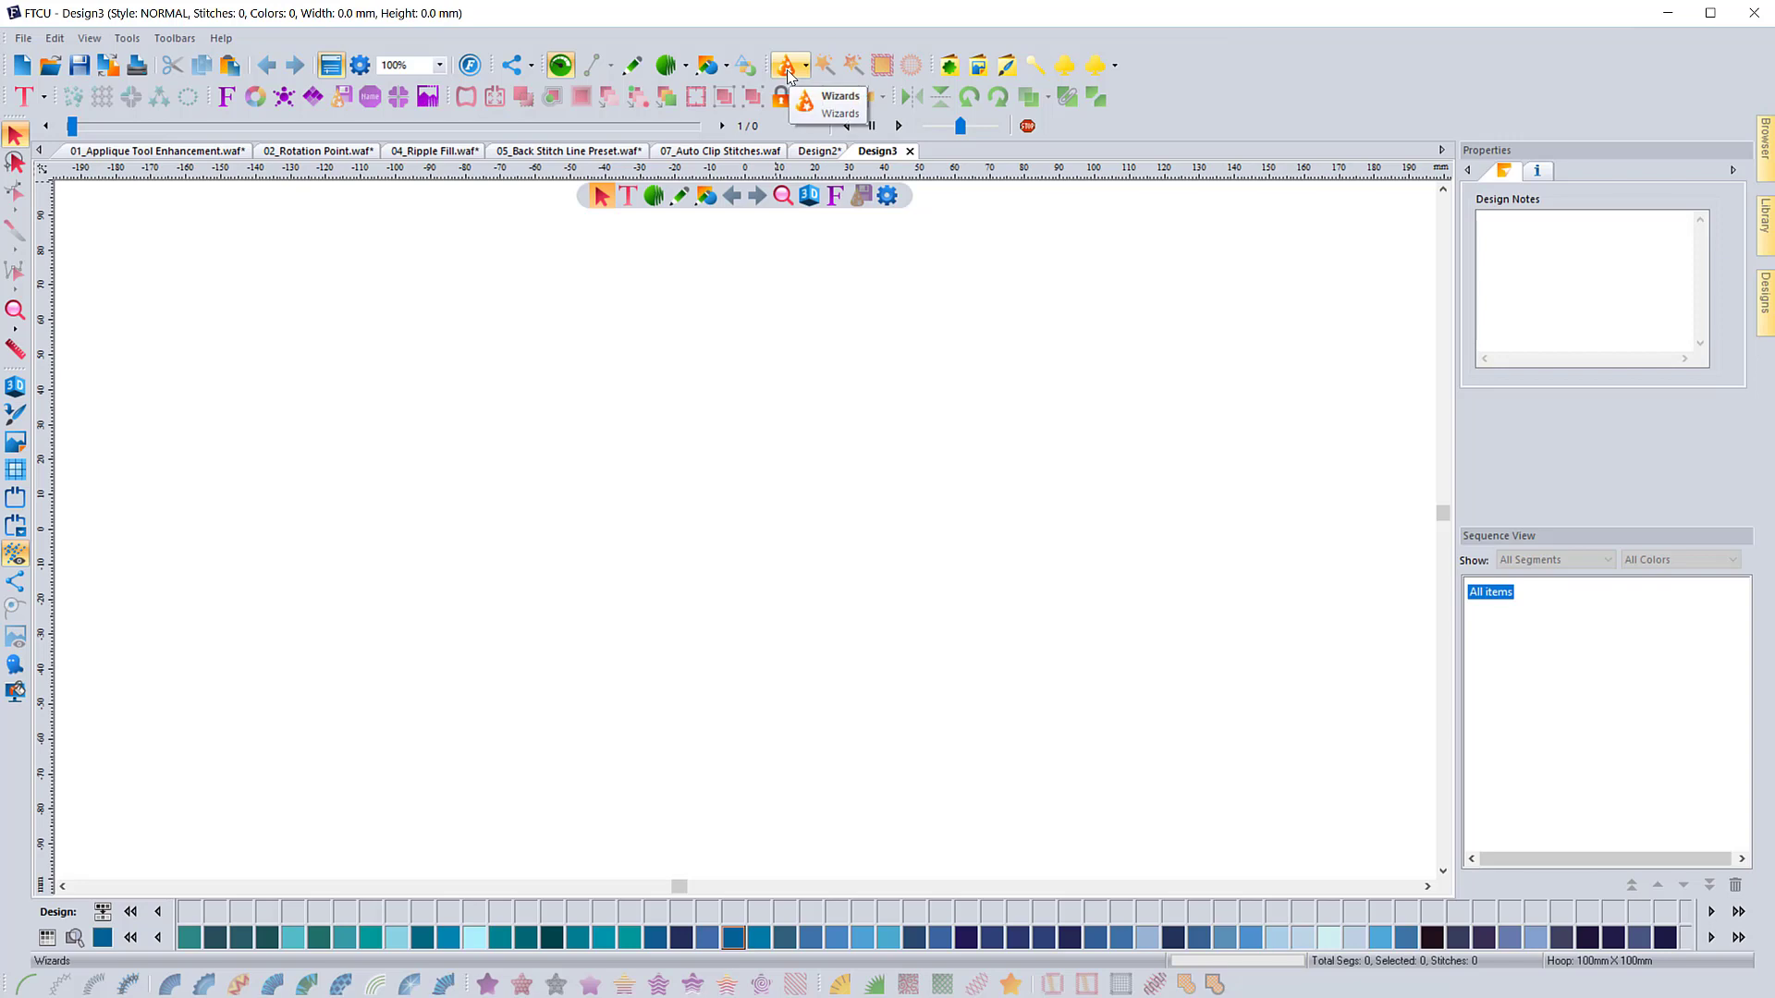
# Load the horse image FBD010.jpg from the library's Images folder into the Auto-Digitizer wizard.
pyautogui.click(805, 67)
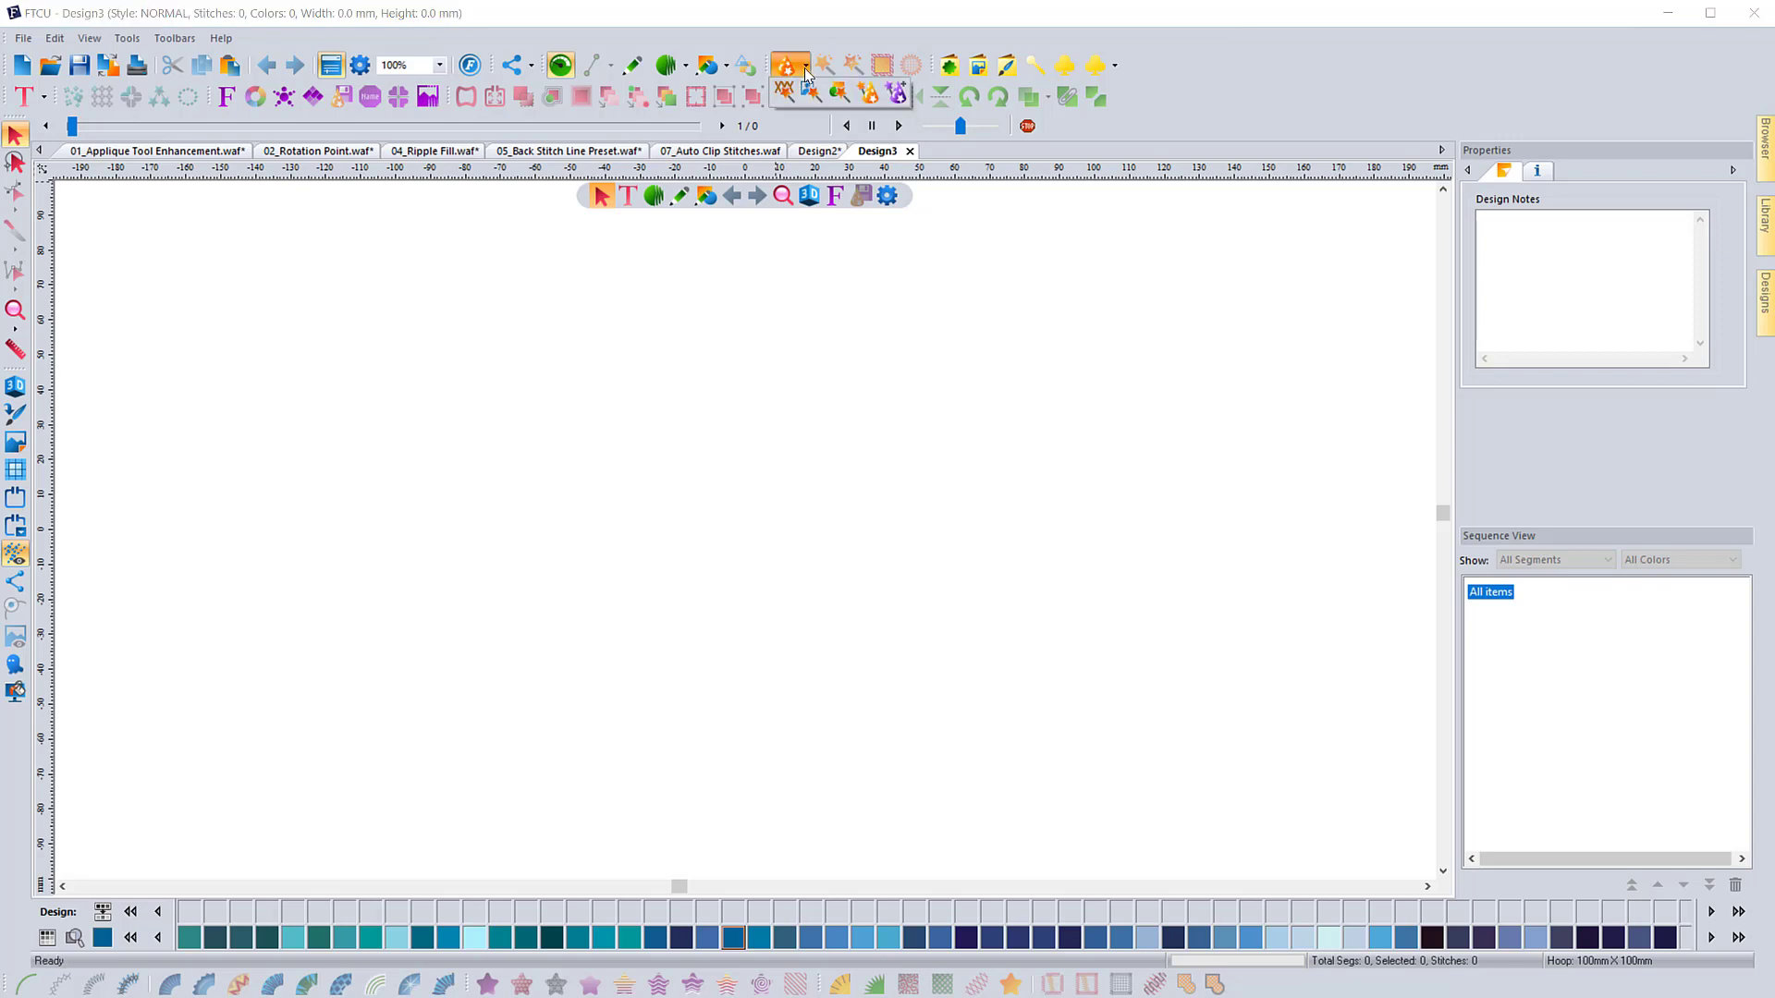
pyautogui.click(895, 93)
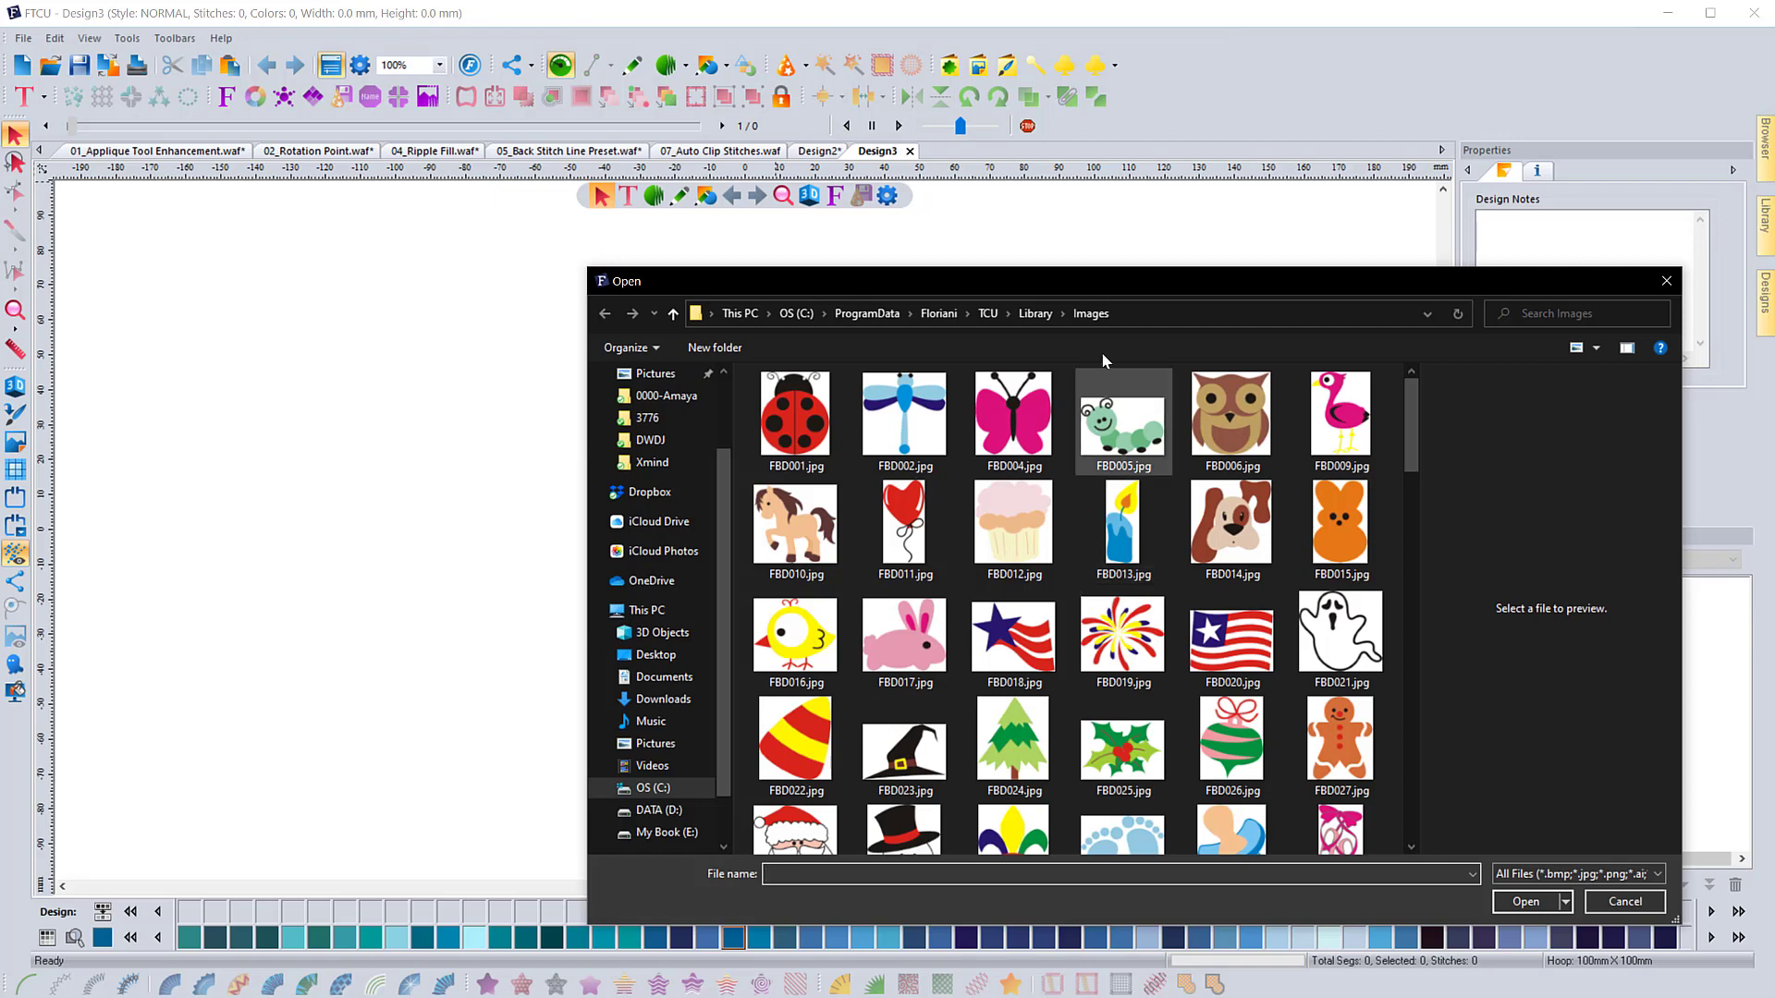
pyautogui.moveTo(1062, 281); pyautogui.dragTo(897, 152)
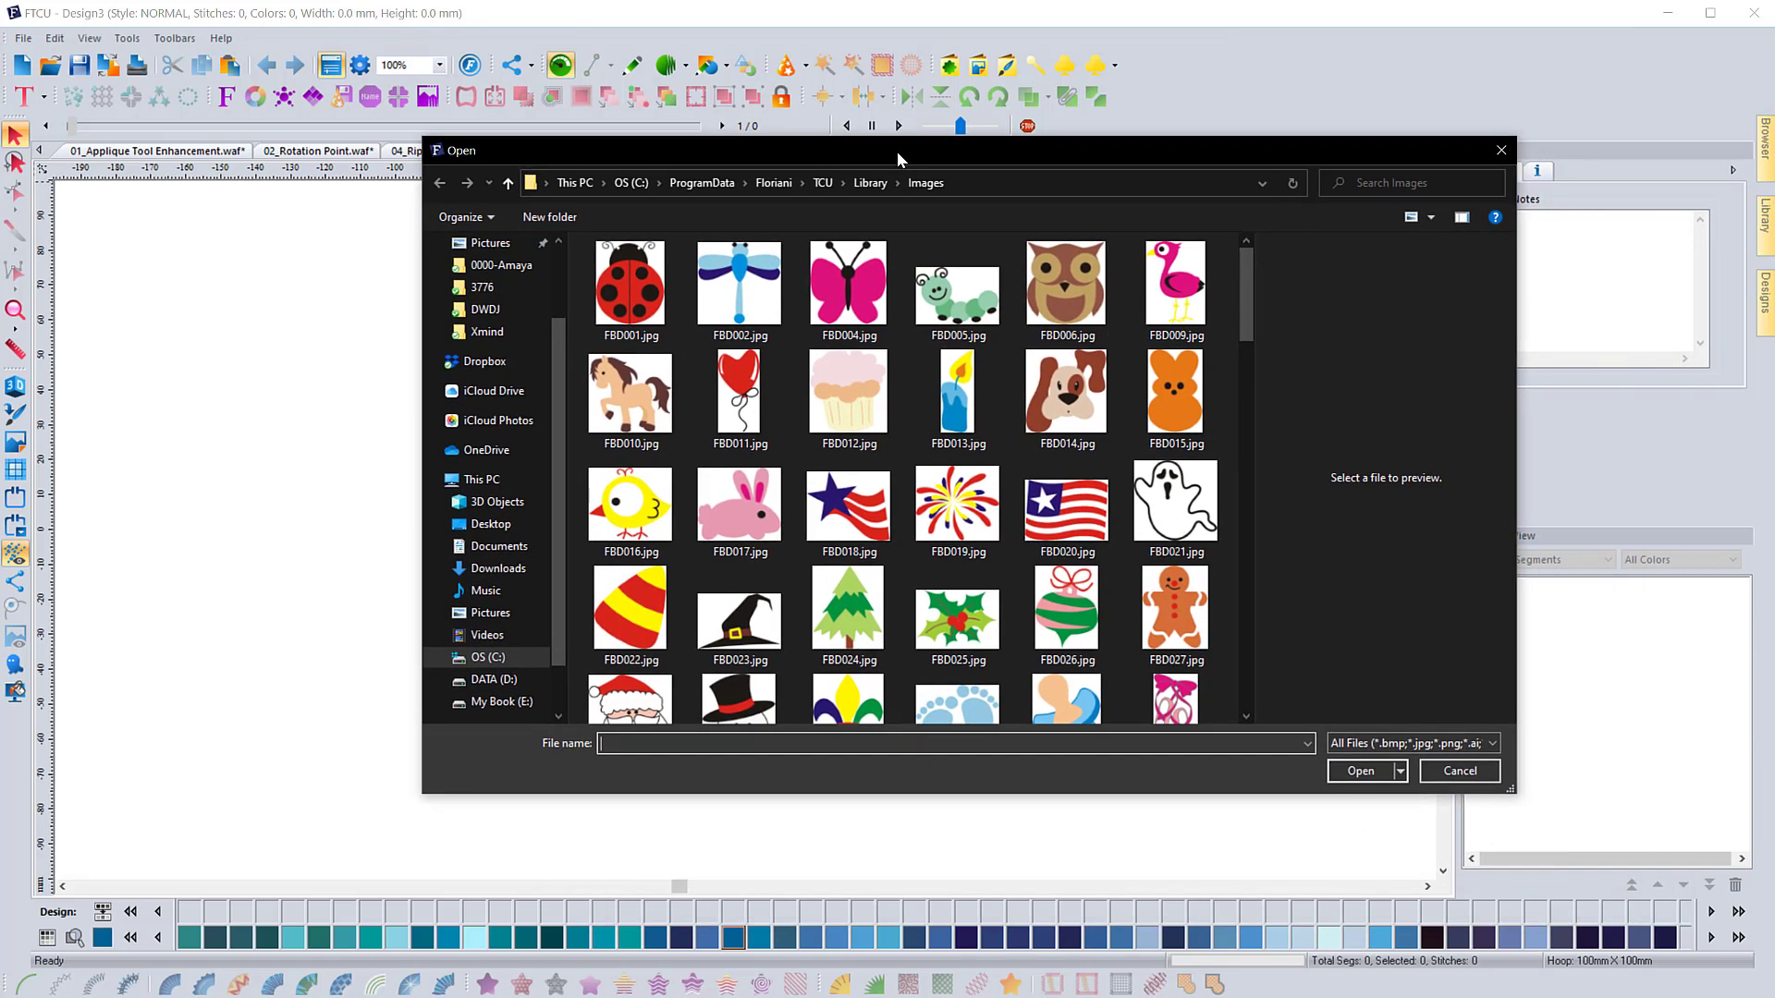
pyautogui.click(629, 391)
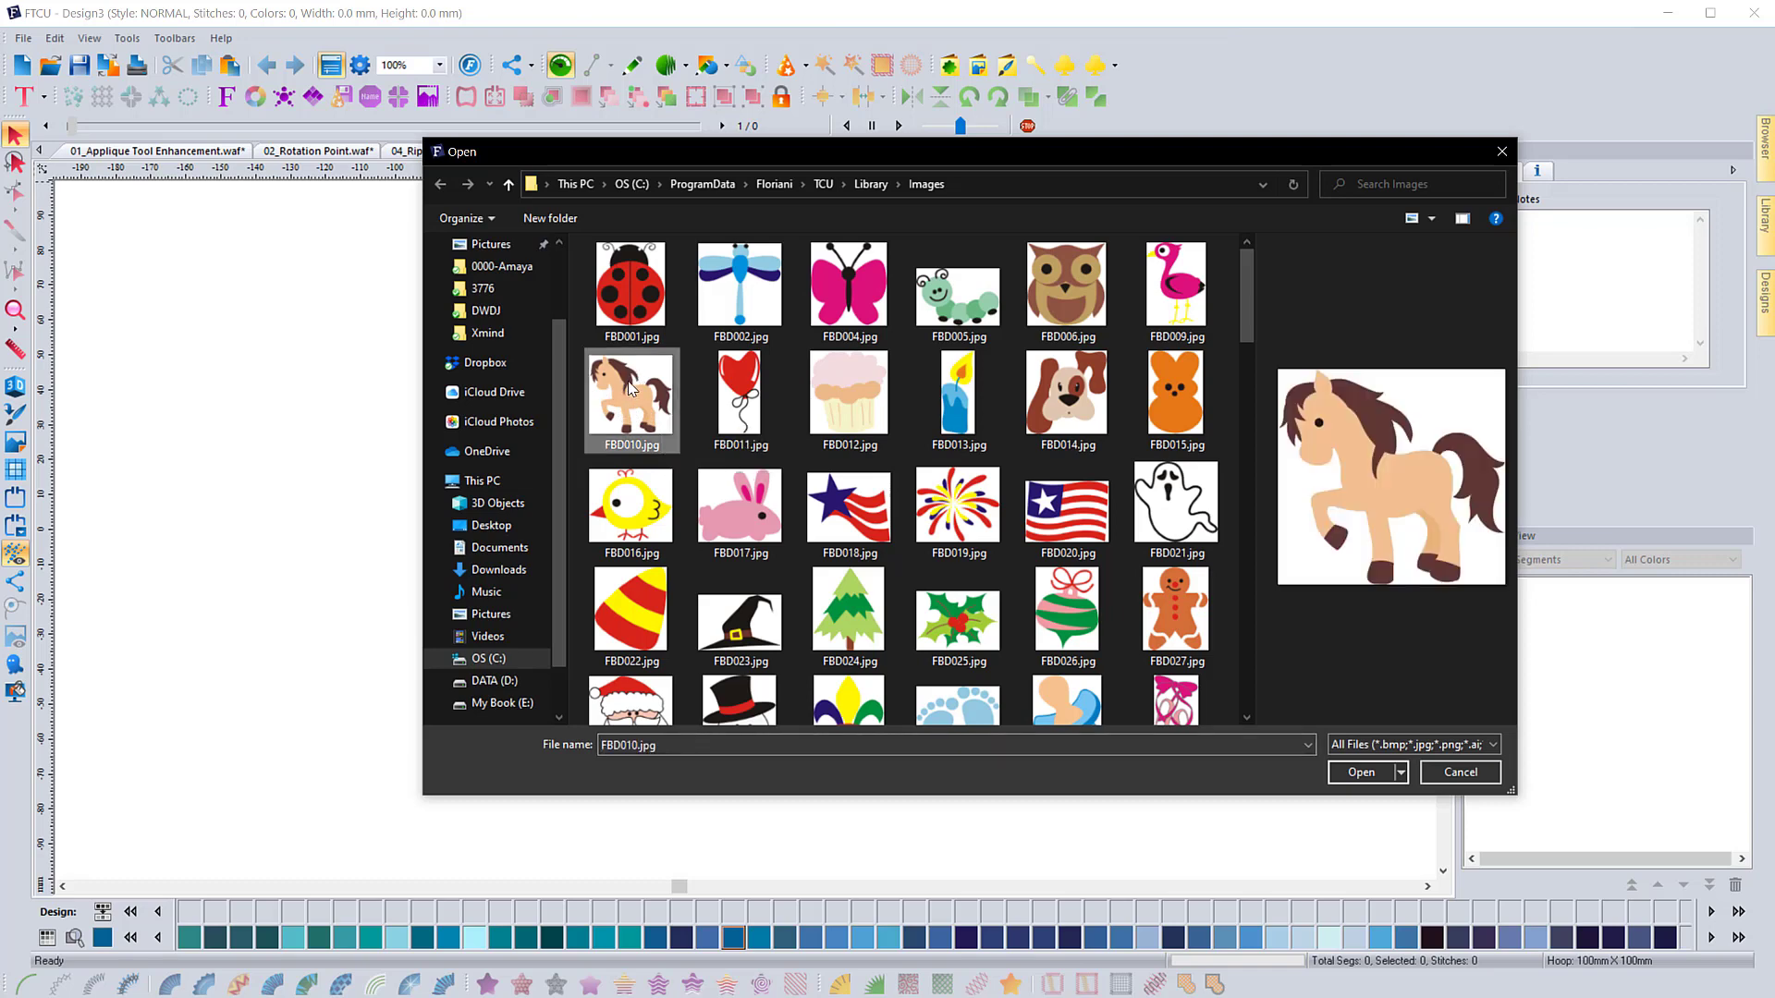
pyautogui.click(1360, 772)
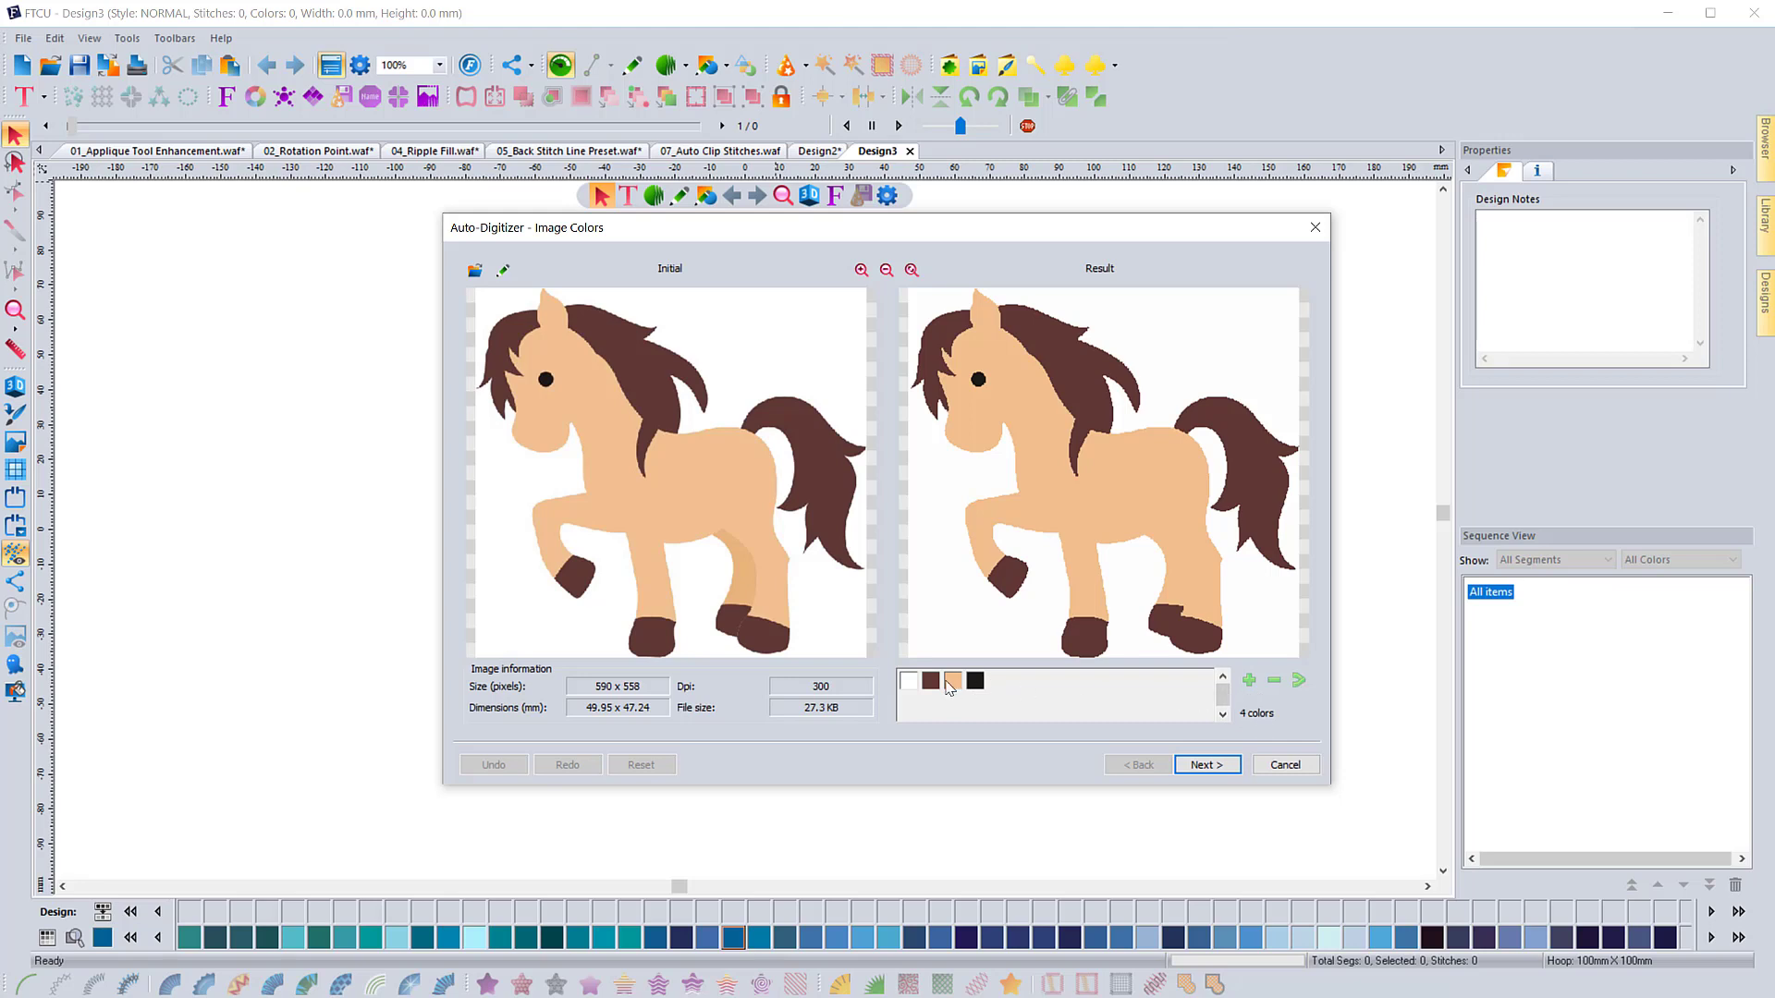
pyautogui.click(909, 684)
pyautogui.click(931, 684)
pyautogui.keyDown('ctrl'); pyautogui.click(951, 689); pyautogui.keyUp('ctrl')
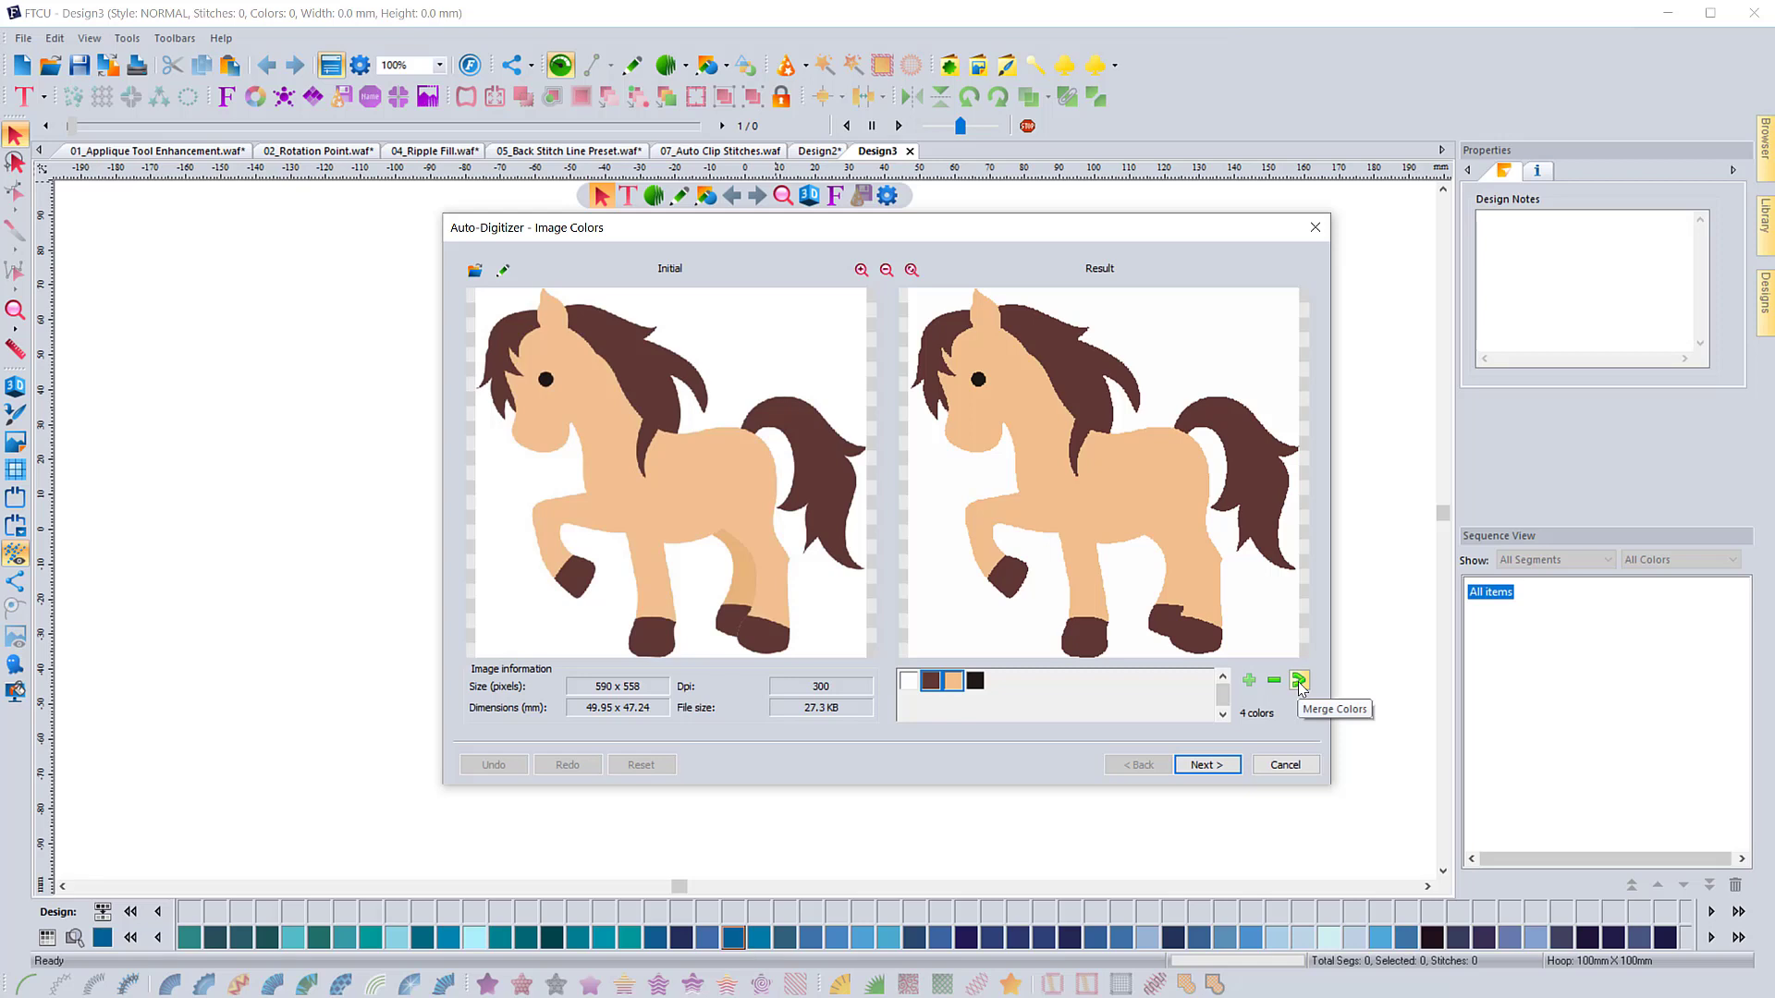
pyautogui.click(1007, 689)
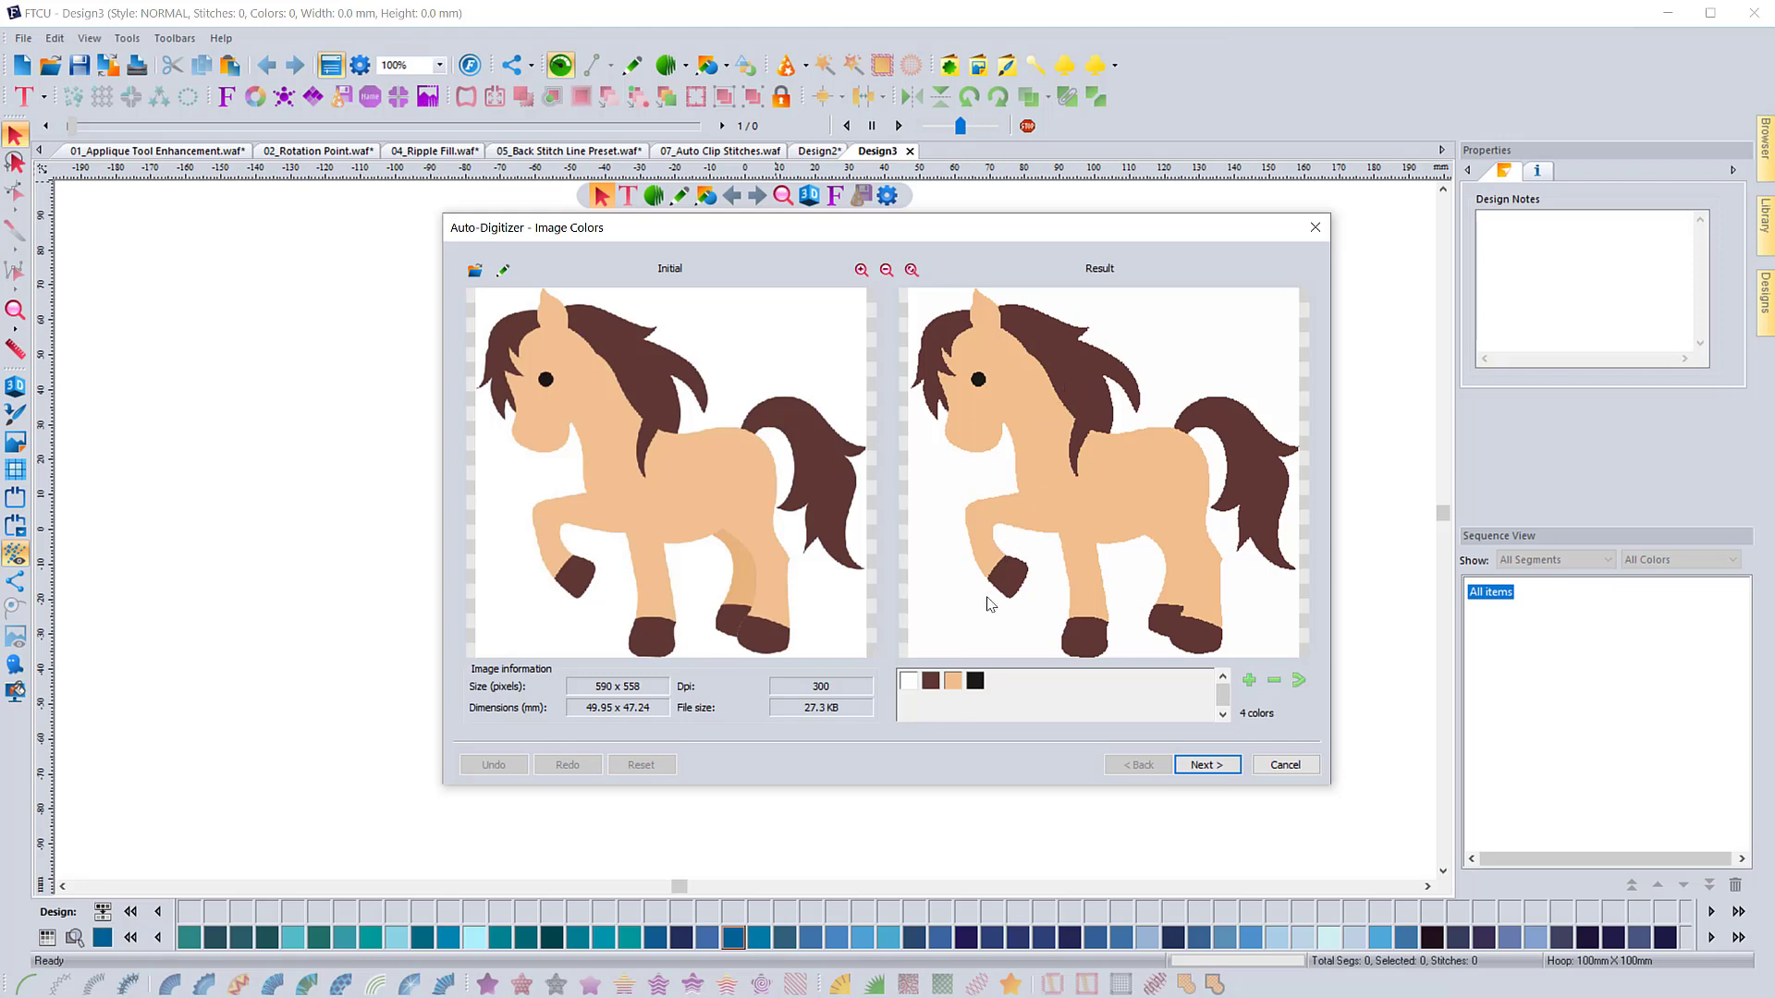
# Merge the black and dark brown image colors of the horse and proceed to the Vectorize stage.
pyautogui.click(931, 682)
pyautogui.keyDown('ctrl'); pyautogui.click(975, 682); pyautogui.keyUp('ctrl')
pyautogui.click(1300, 684)
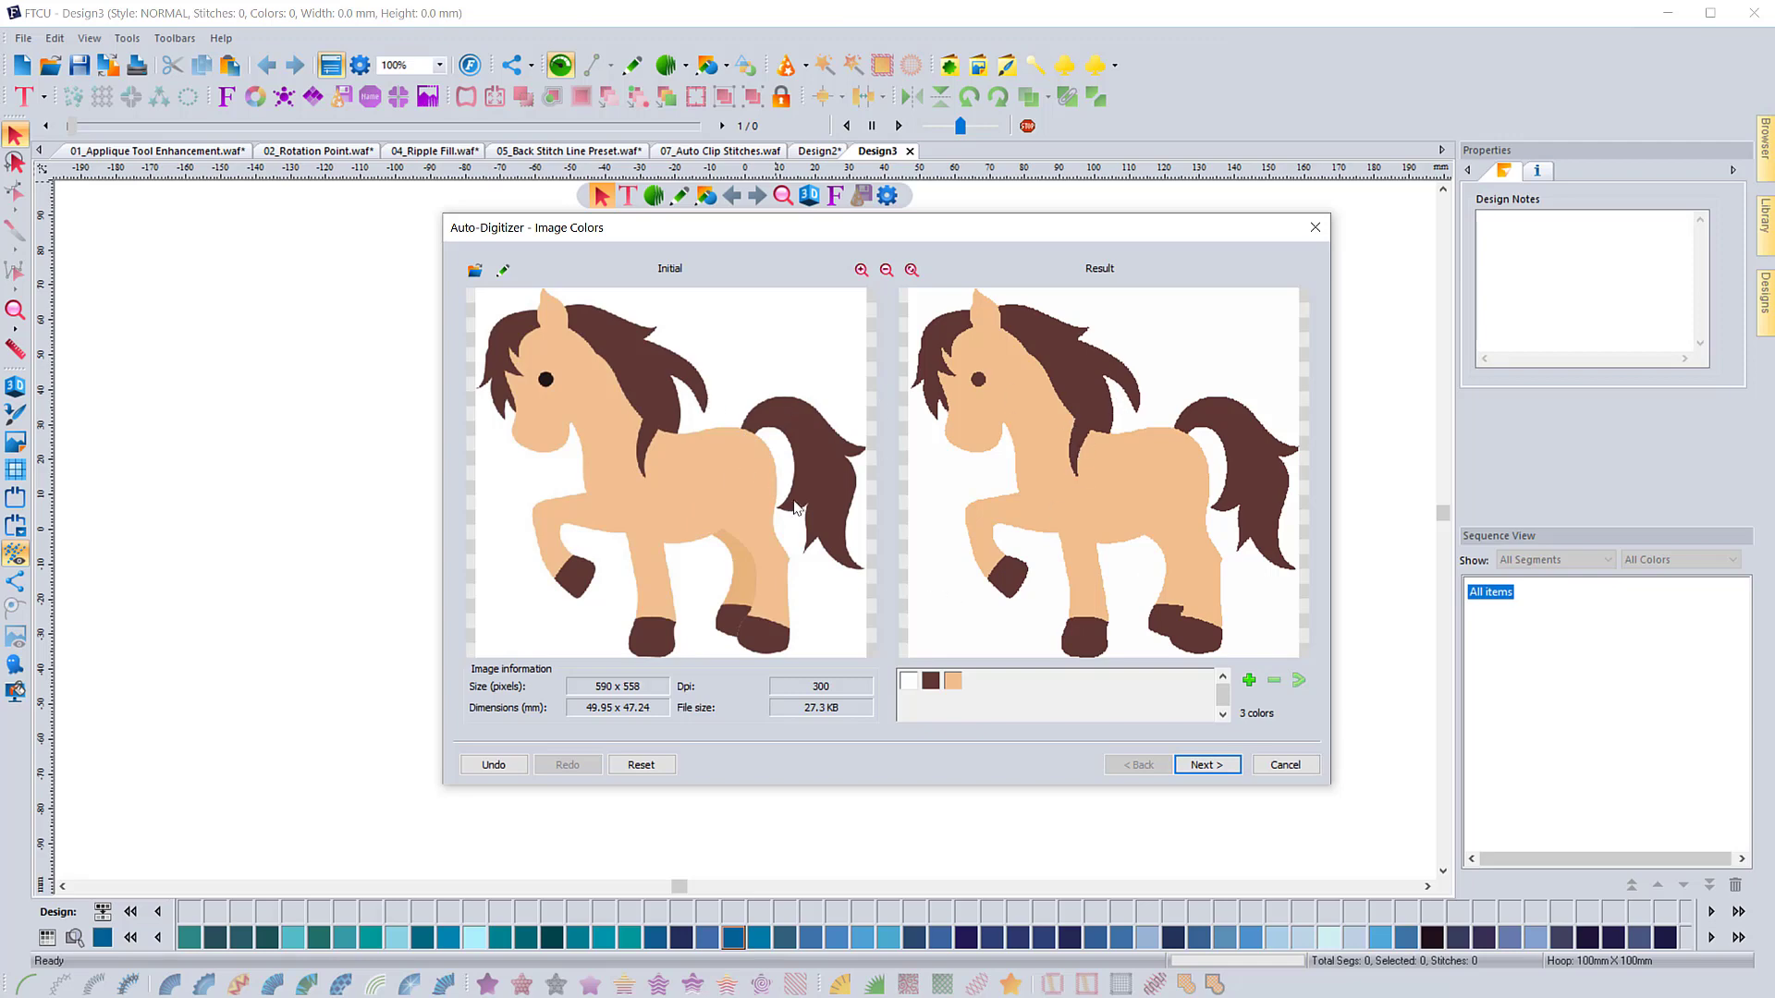
pyautogui.click(1198, 766)
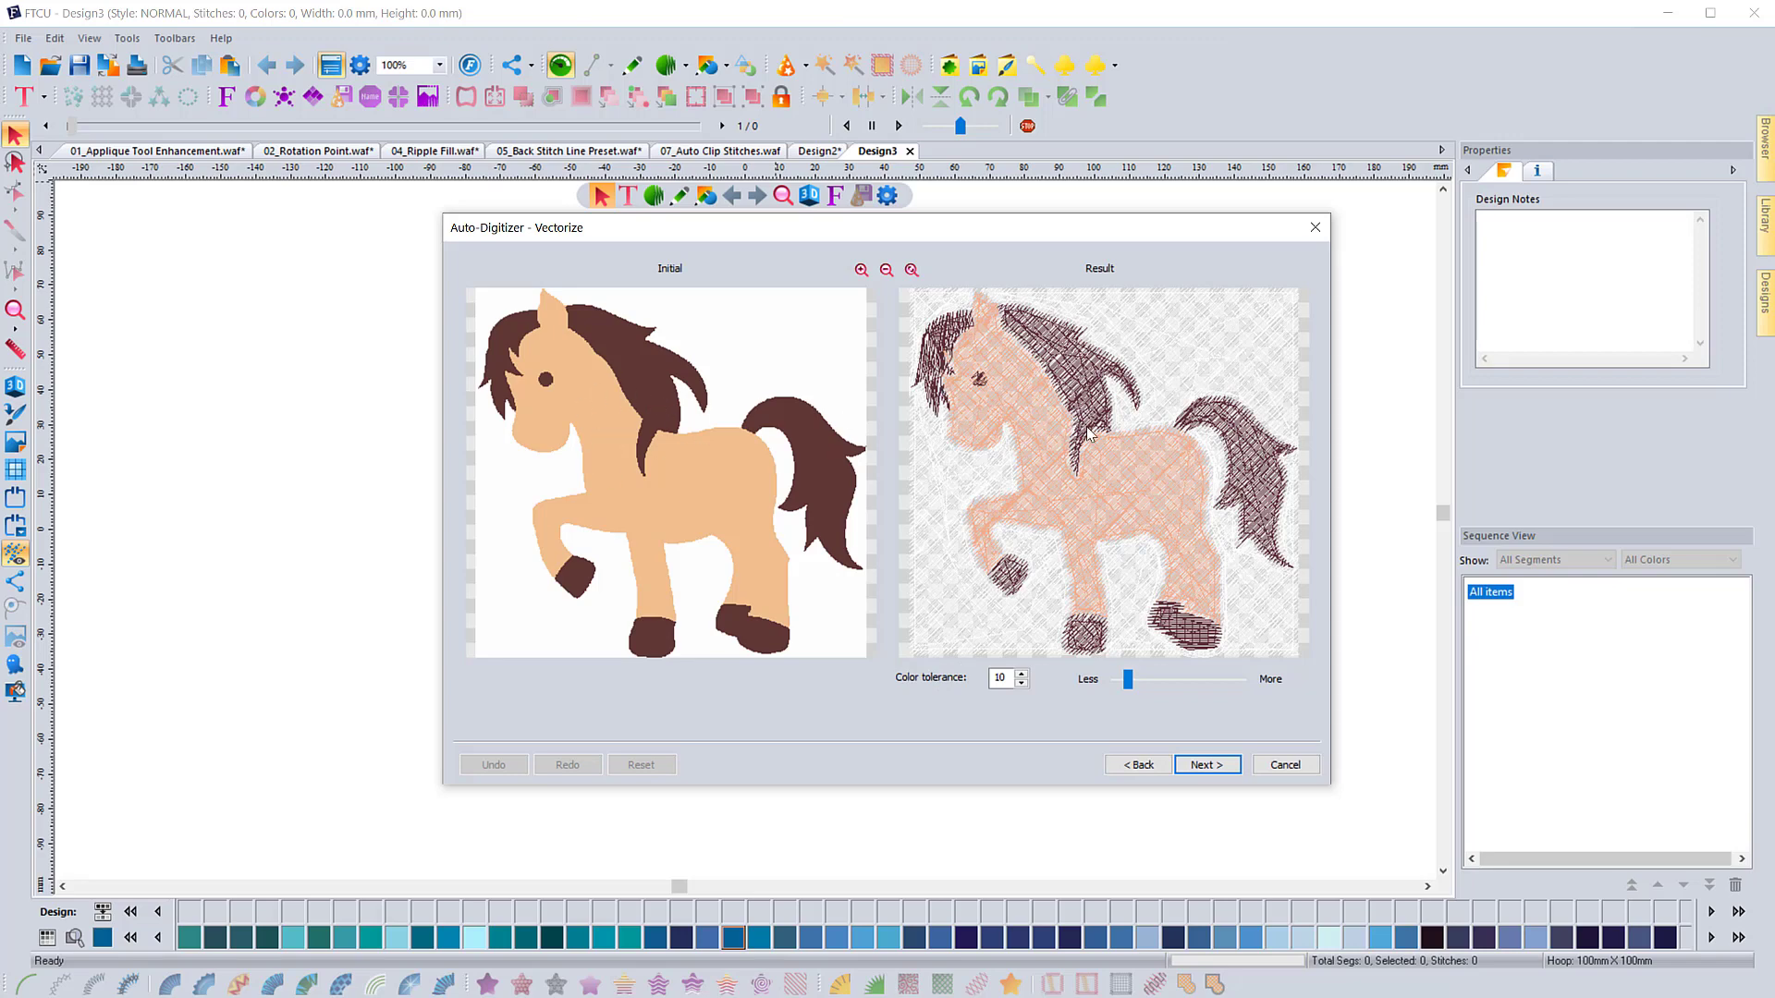
pyautogui.click(1139, 765)
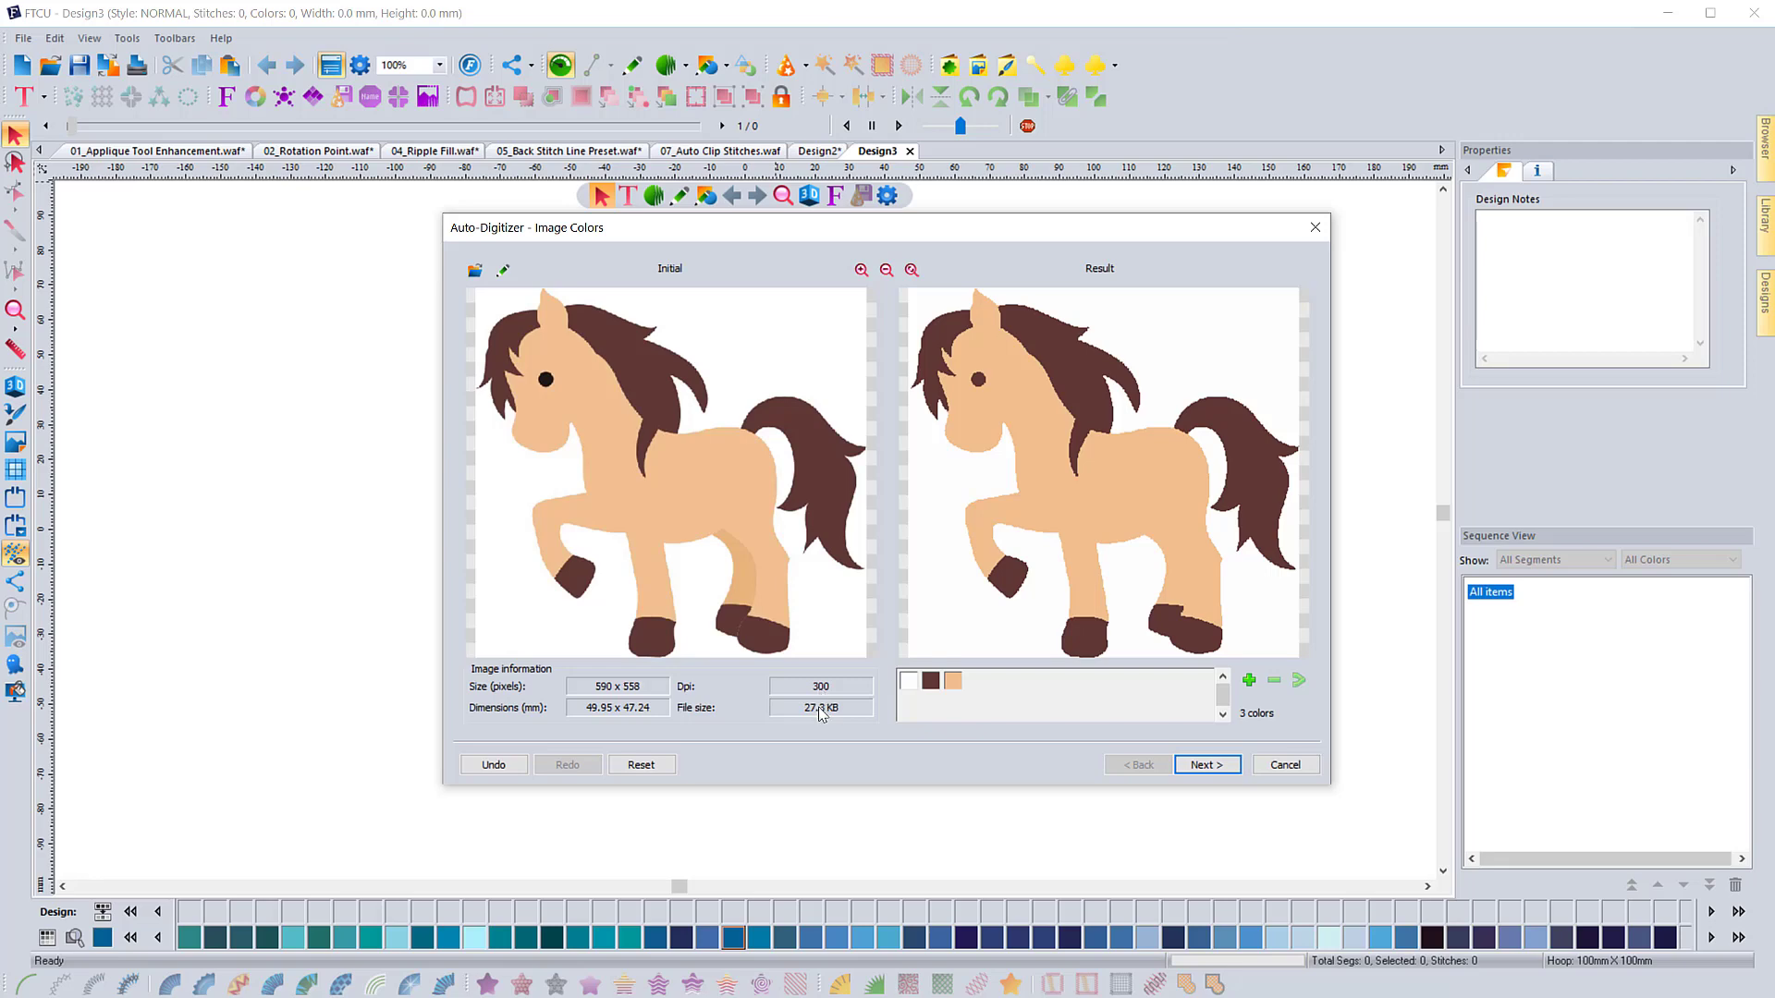
pyautogui.click(1212, 763)
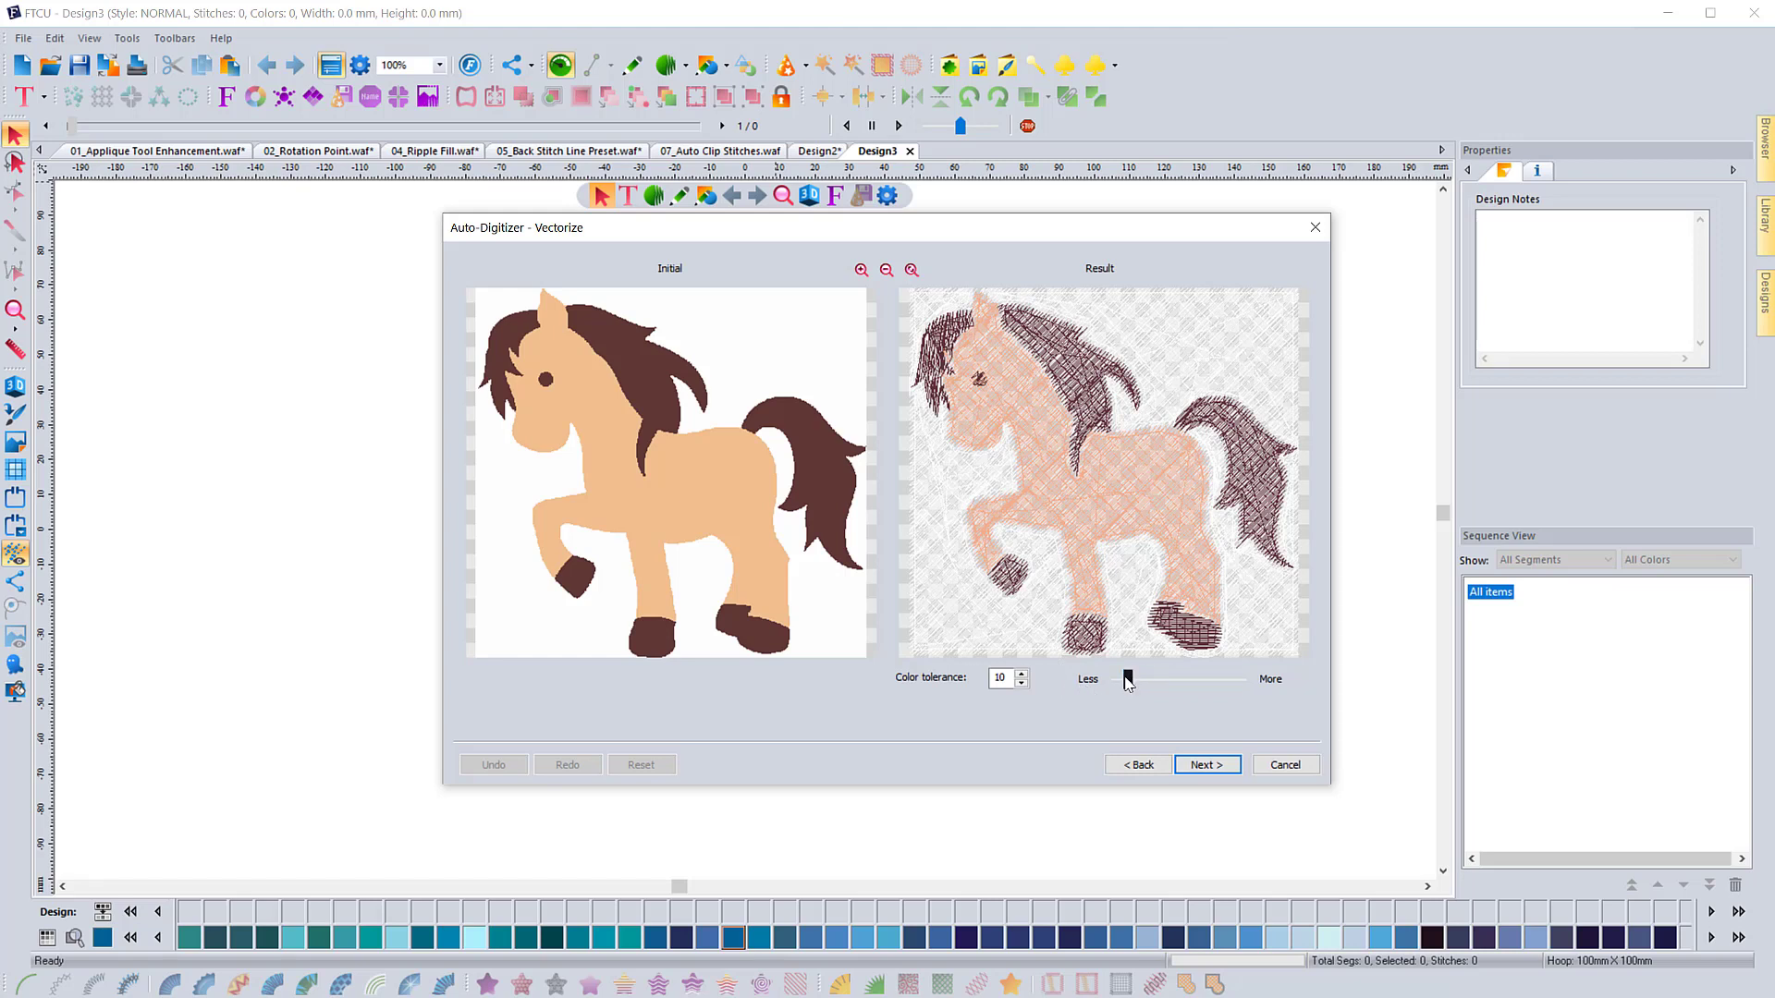
# Try color tolerances such as 5 and 32 on the vectorized horse, reset the tolerance, and proceed to the assignments.
pyautogui.moveTo(1127, 681); pyautogui.dragTo(1115, 682)
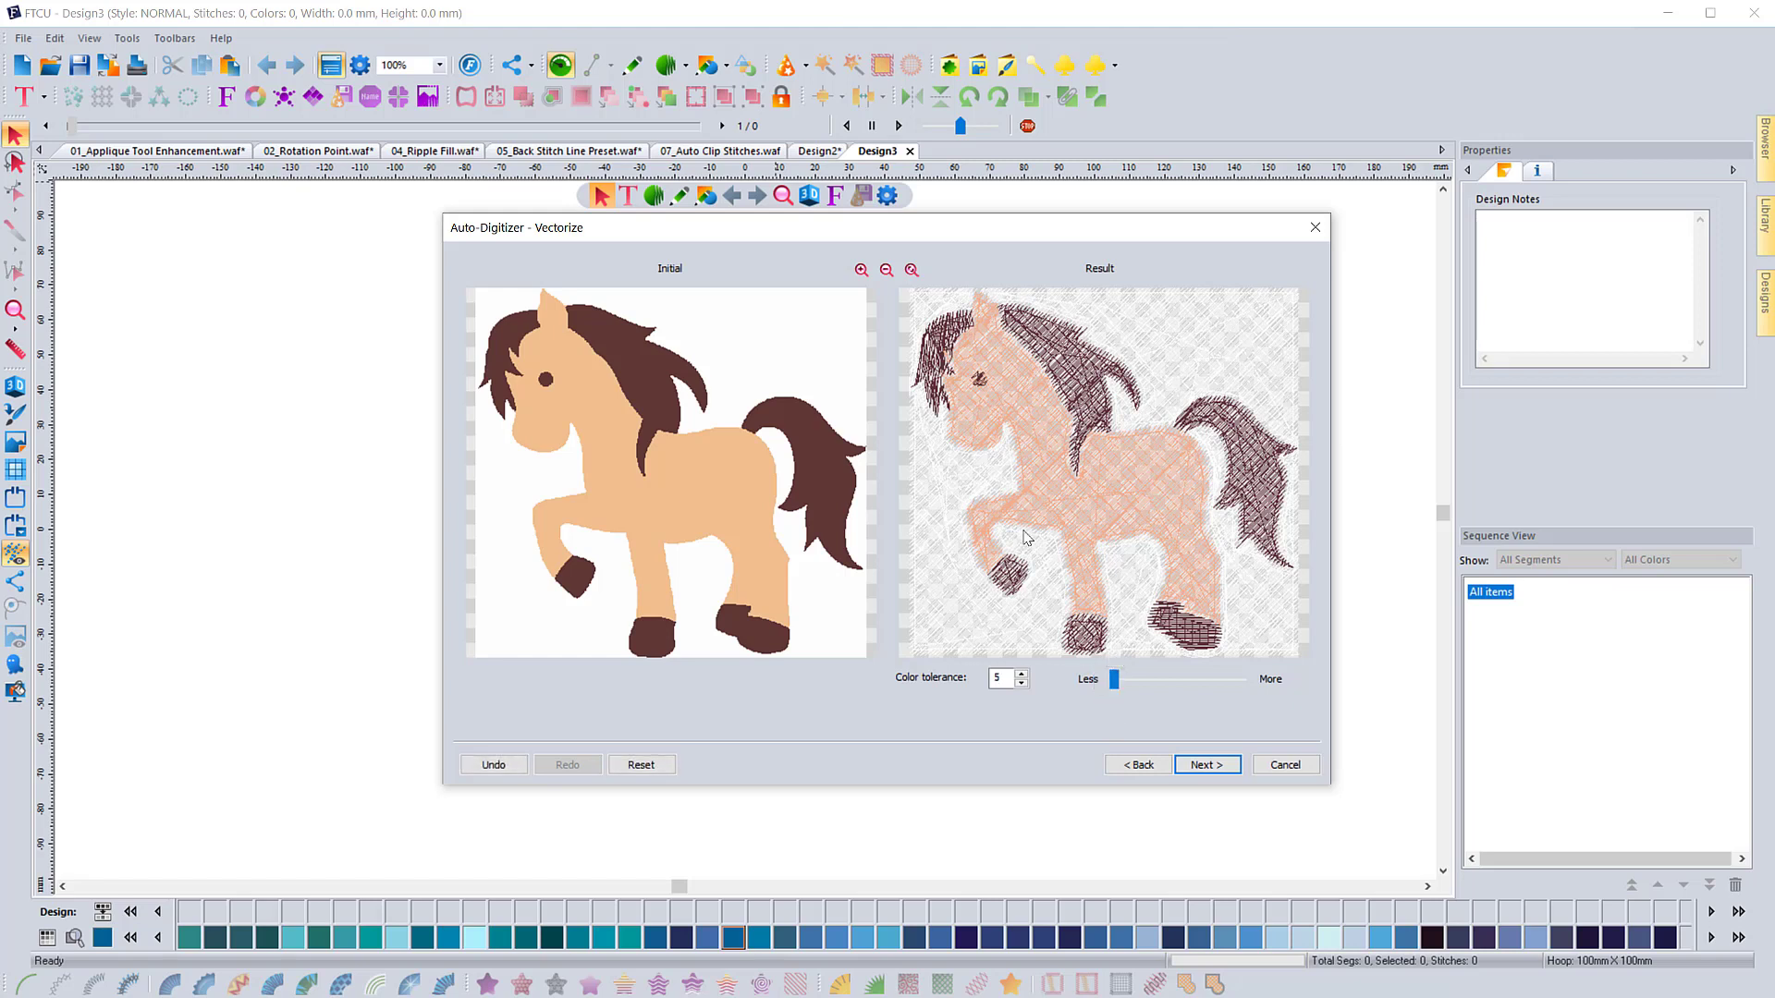
pyautogui.click(1218, 690)
pyautogui.click(1217, 688)
pyautogui.click(1218, 687)
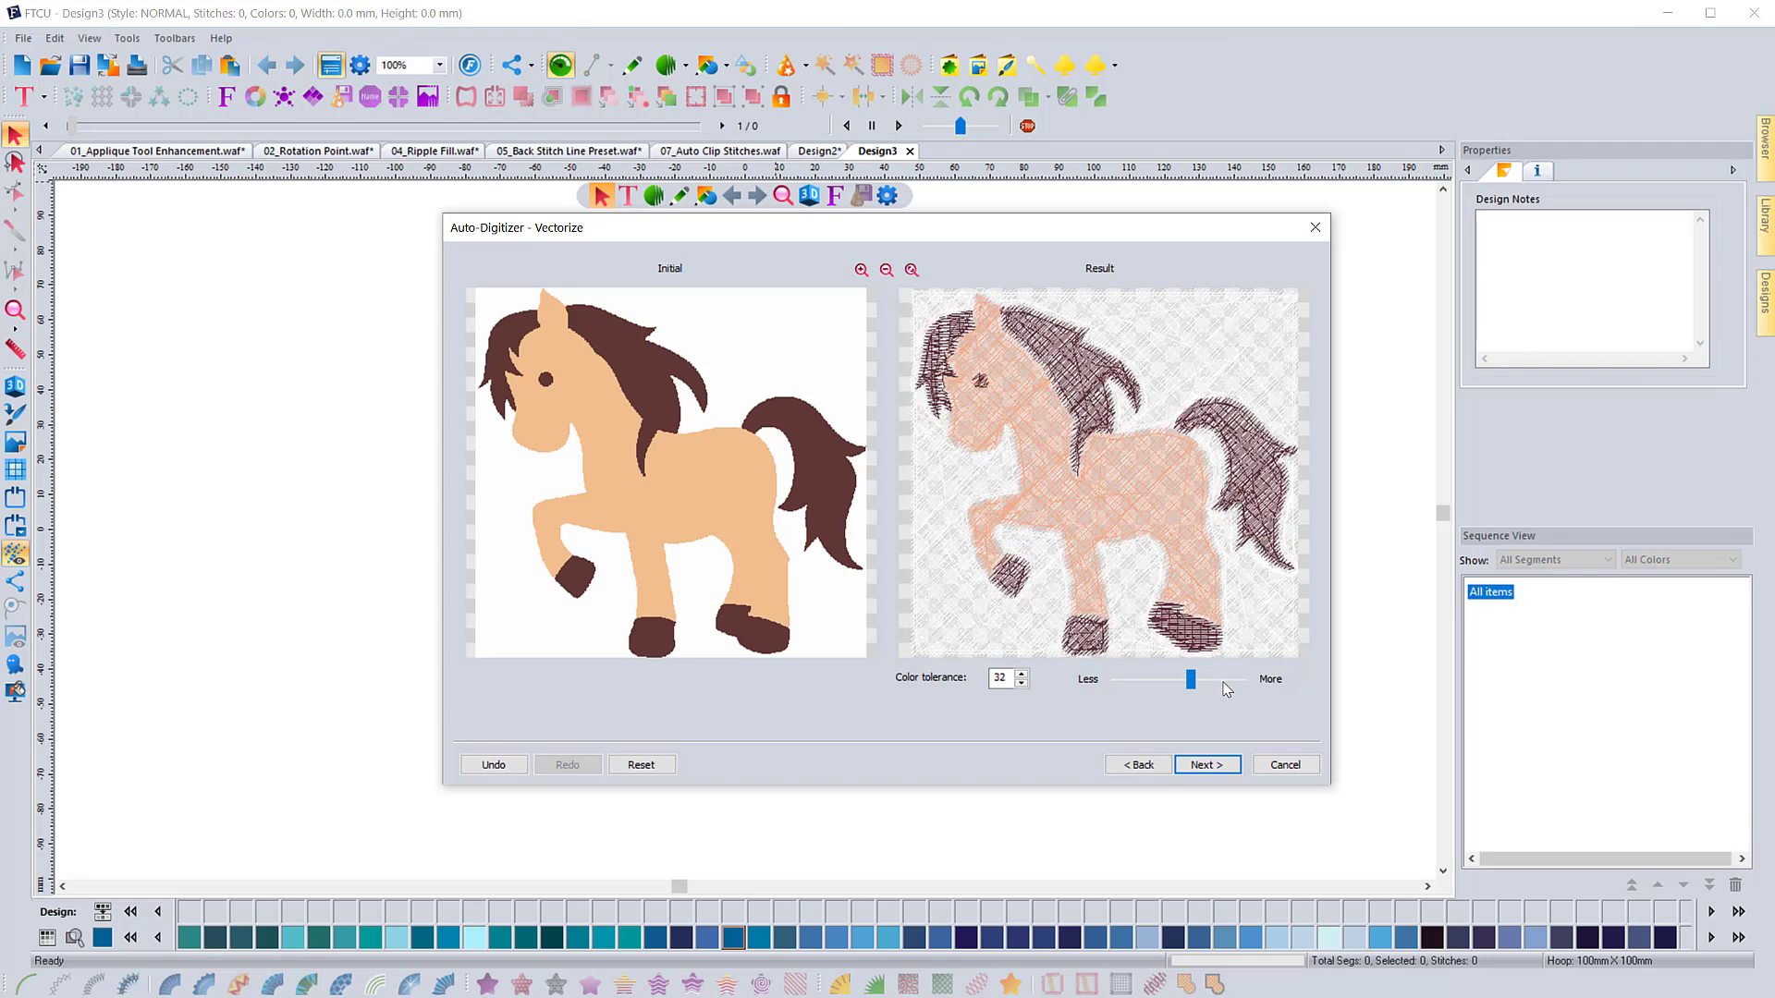
pyautogui.click(1225, 688)
pyautogui.moveTo(1223, 683); pyautogui.dragTo(1127, 680)
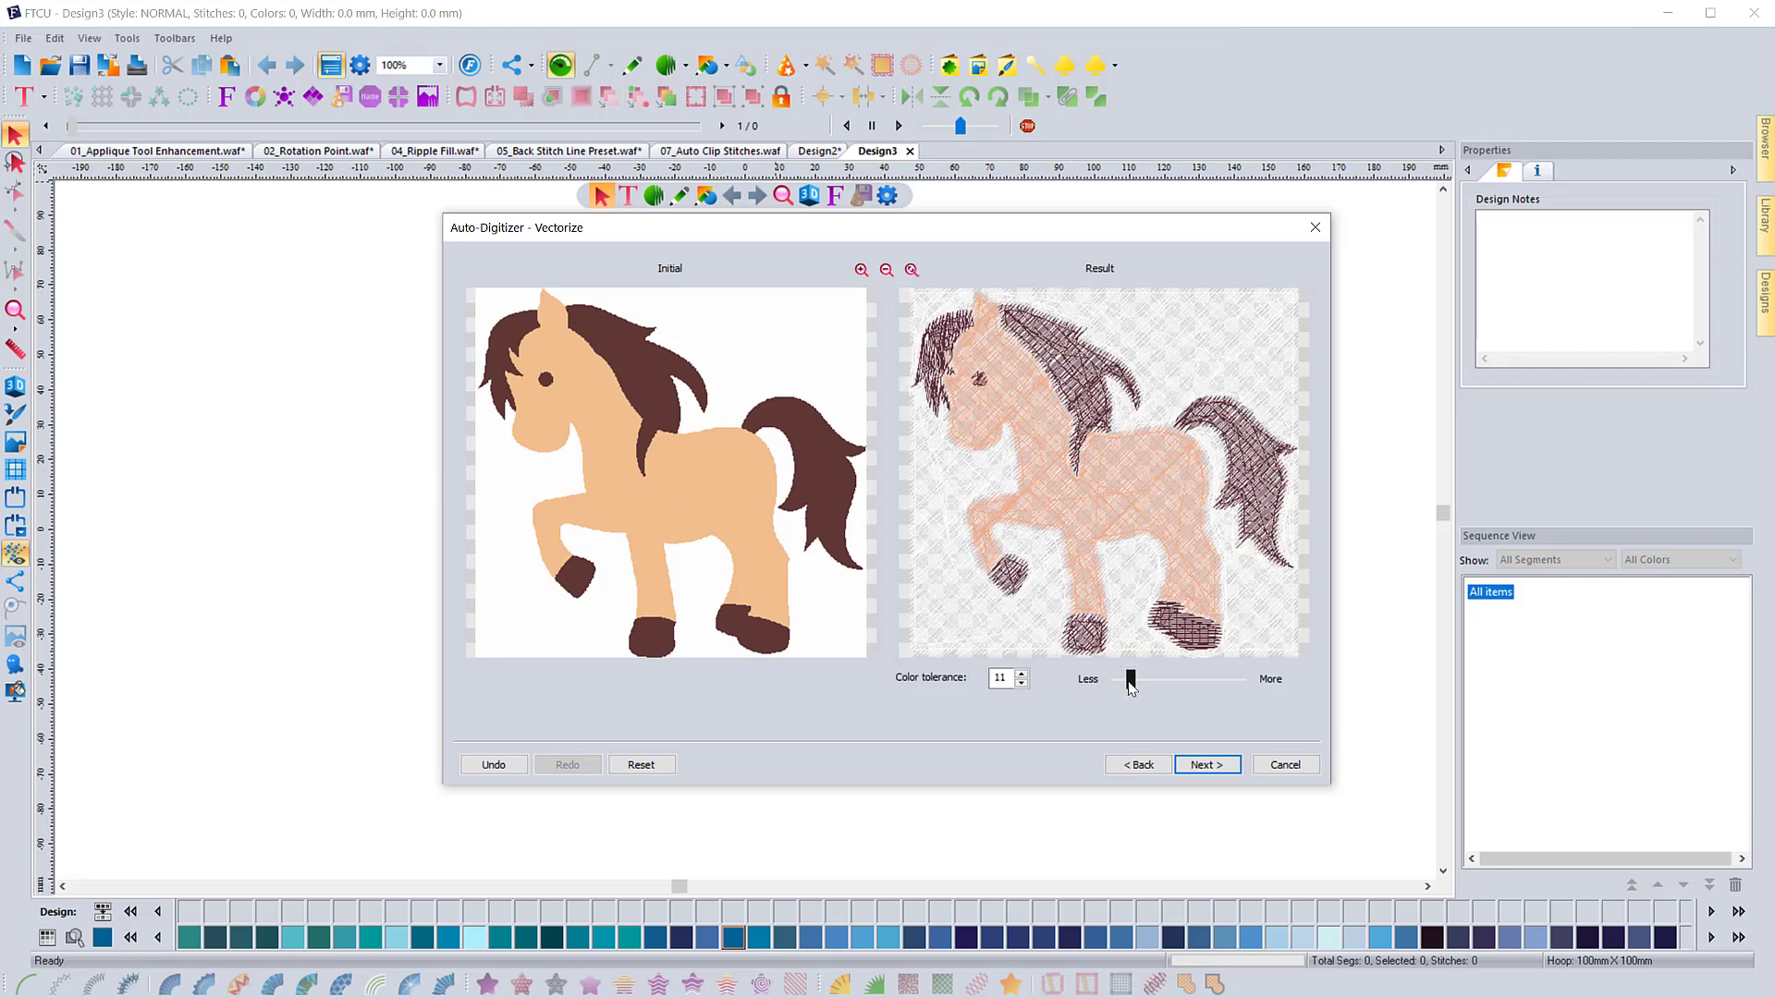
pyautogui.click(640, 765)
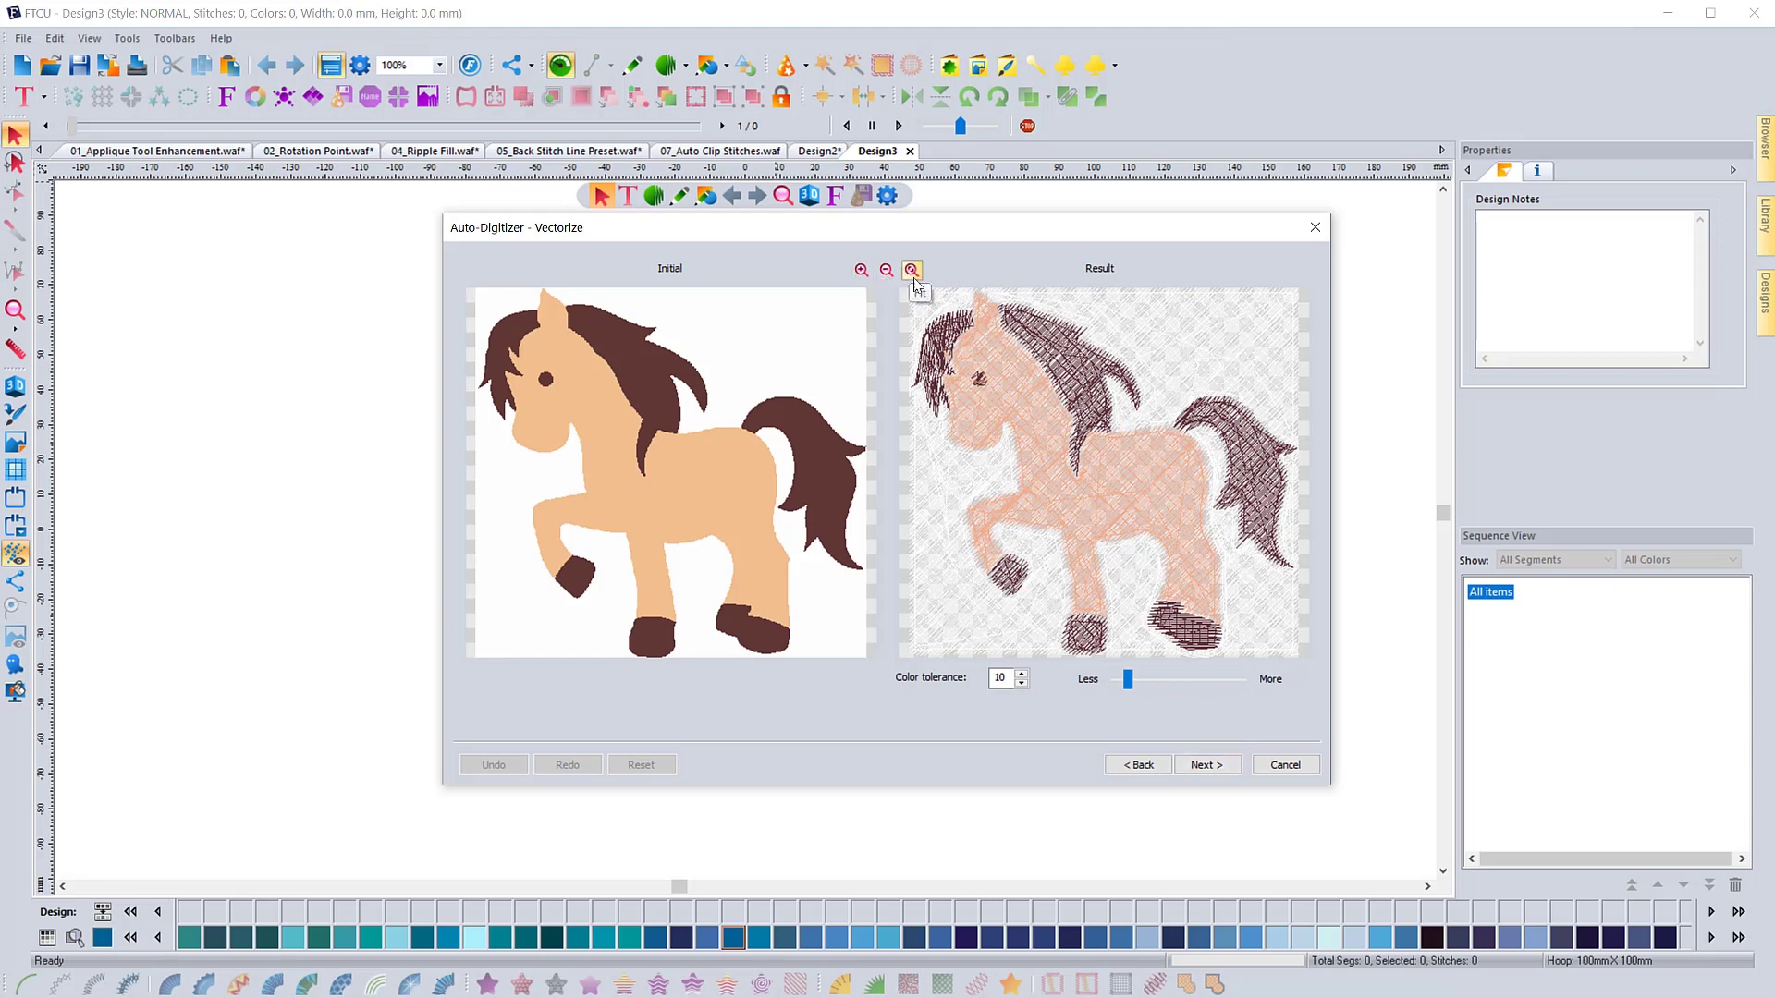
pyautogui.click(1205, 767)
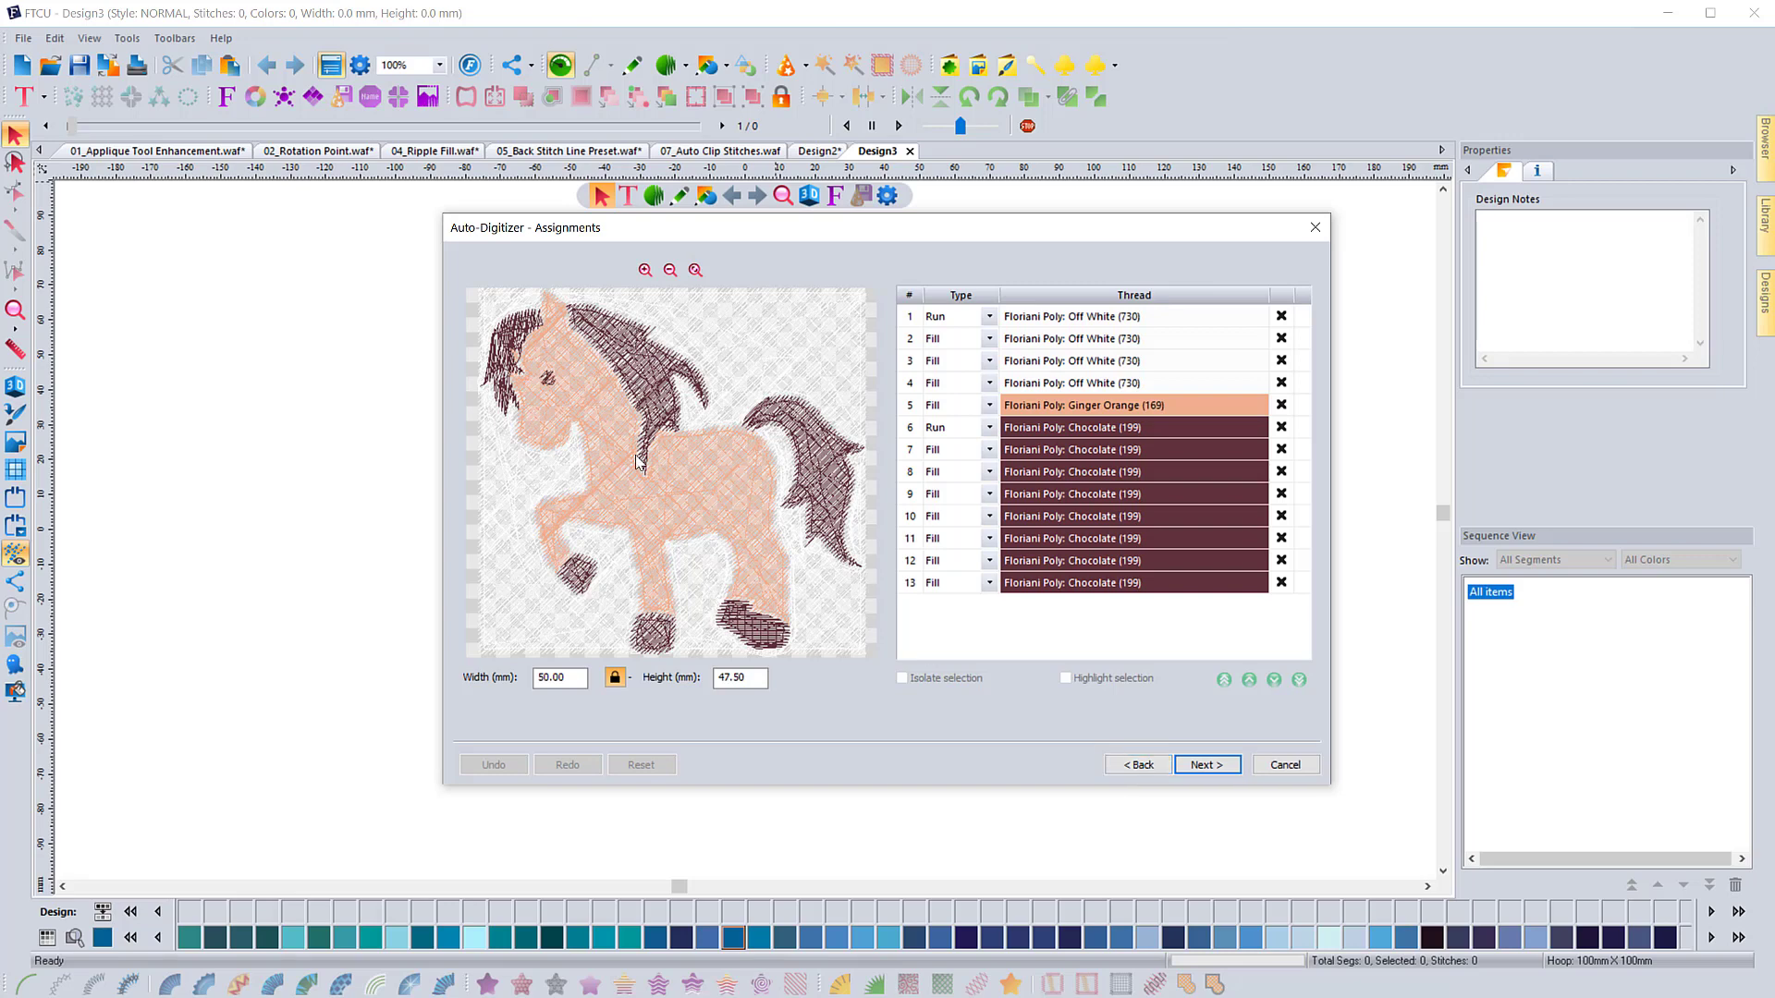
# Close the Auto-Digitizer without finishing and switch the workspace's measurement units to inches.
pyautogui.click(615, 678)
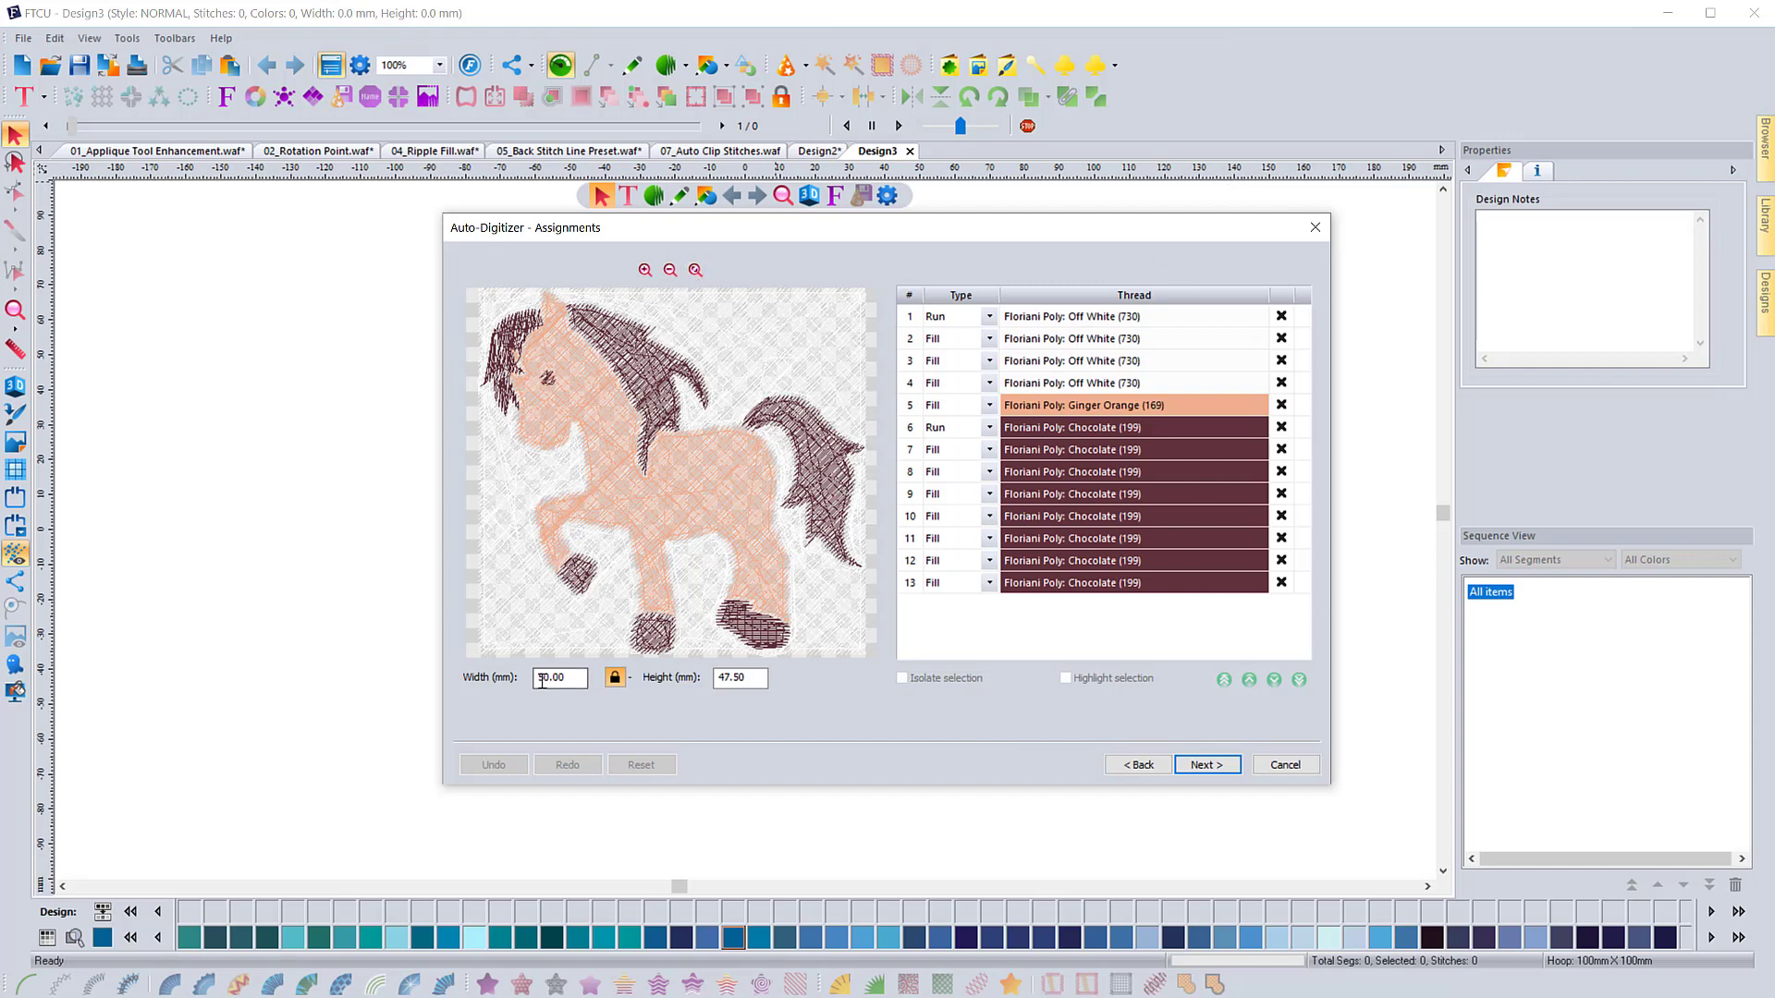
pyautogui.click(1314, 228)
pyautogui.rightClick(1199, 176)
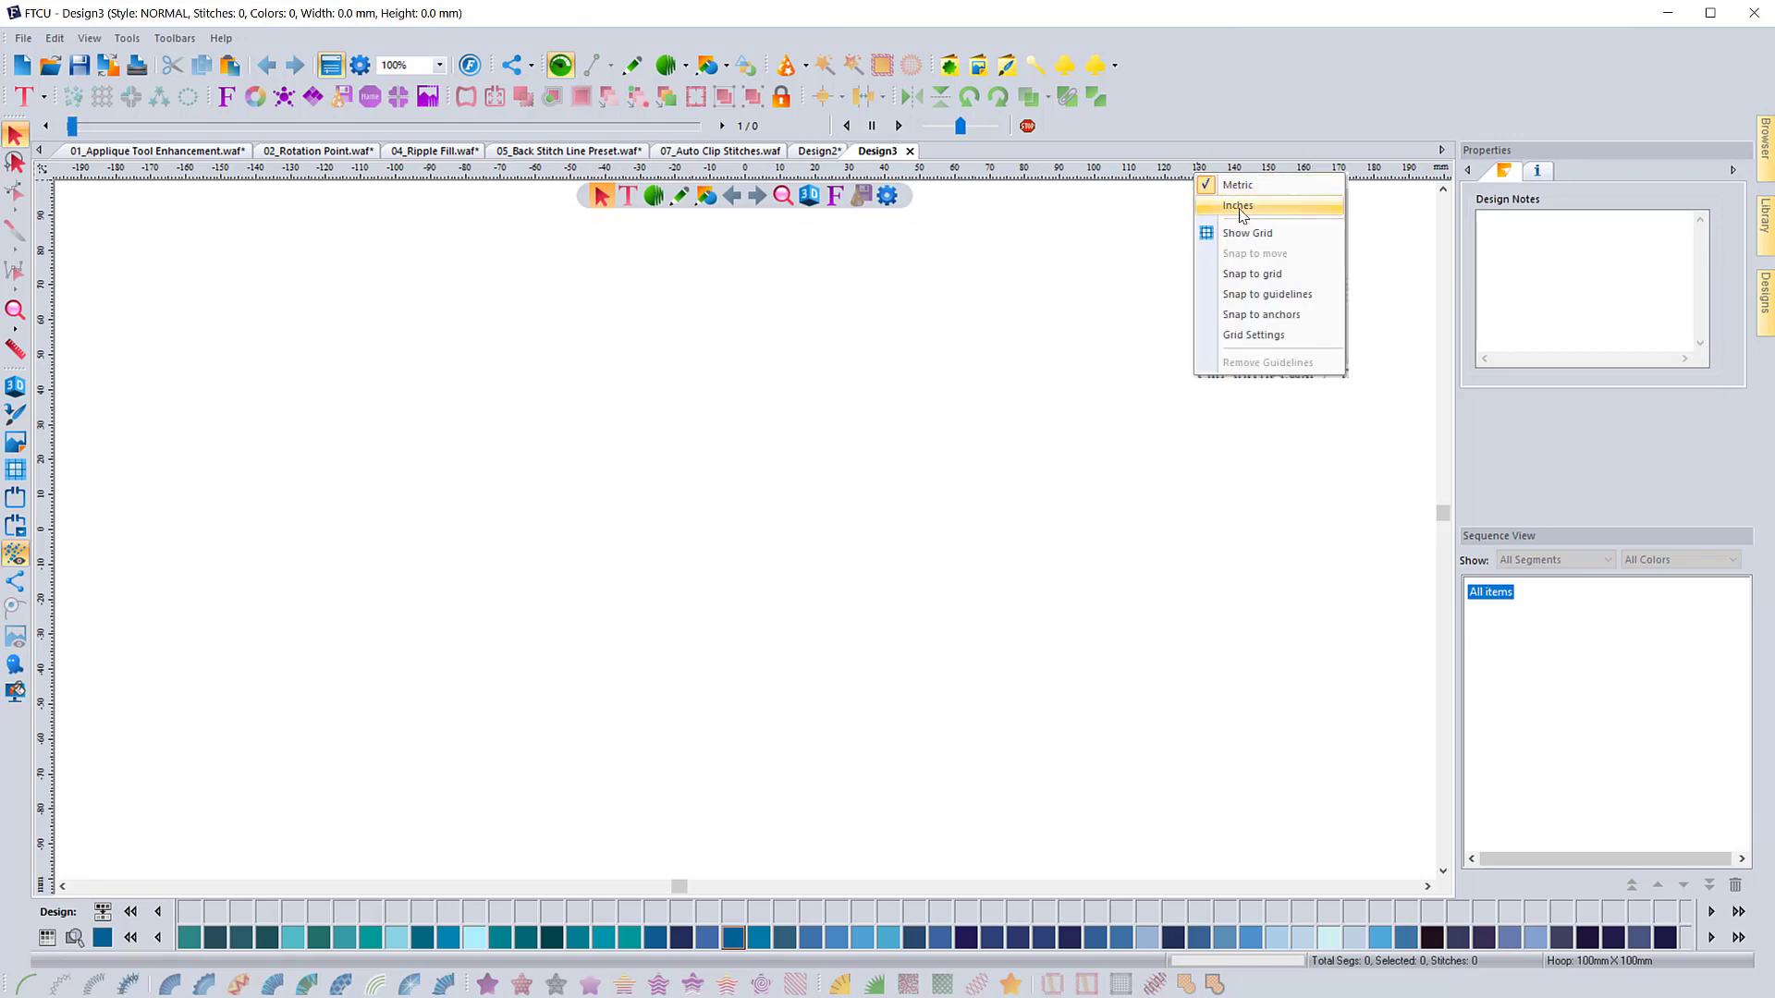
pyautogui.click(1240, 207)
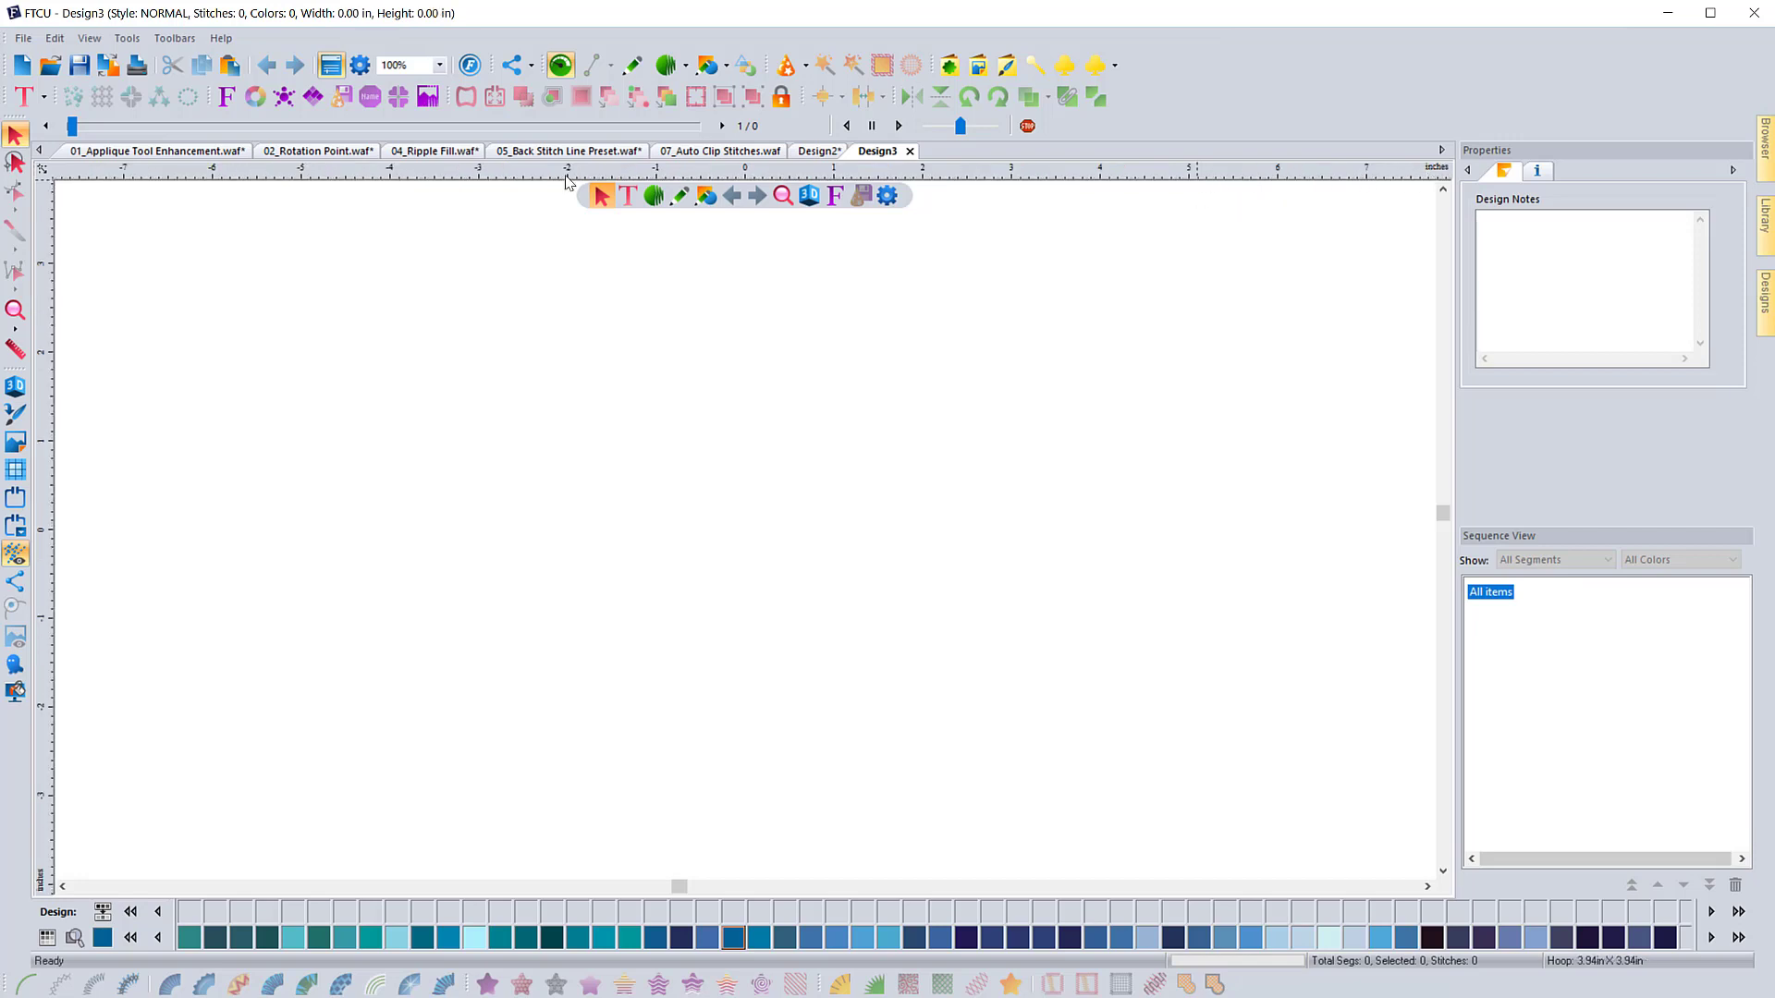
# Restart the Auto-Digitizer wizard with the library image FBD010.jpg.
pyautogui.click(805, 67)
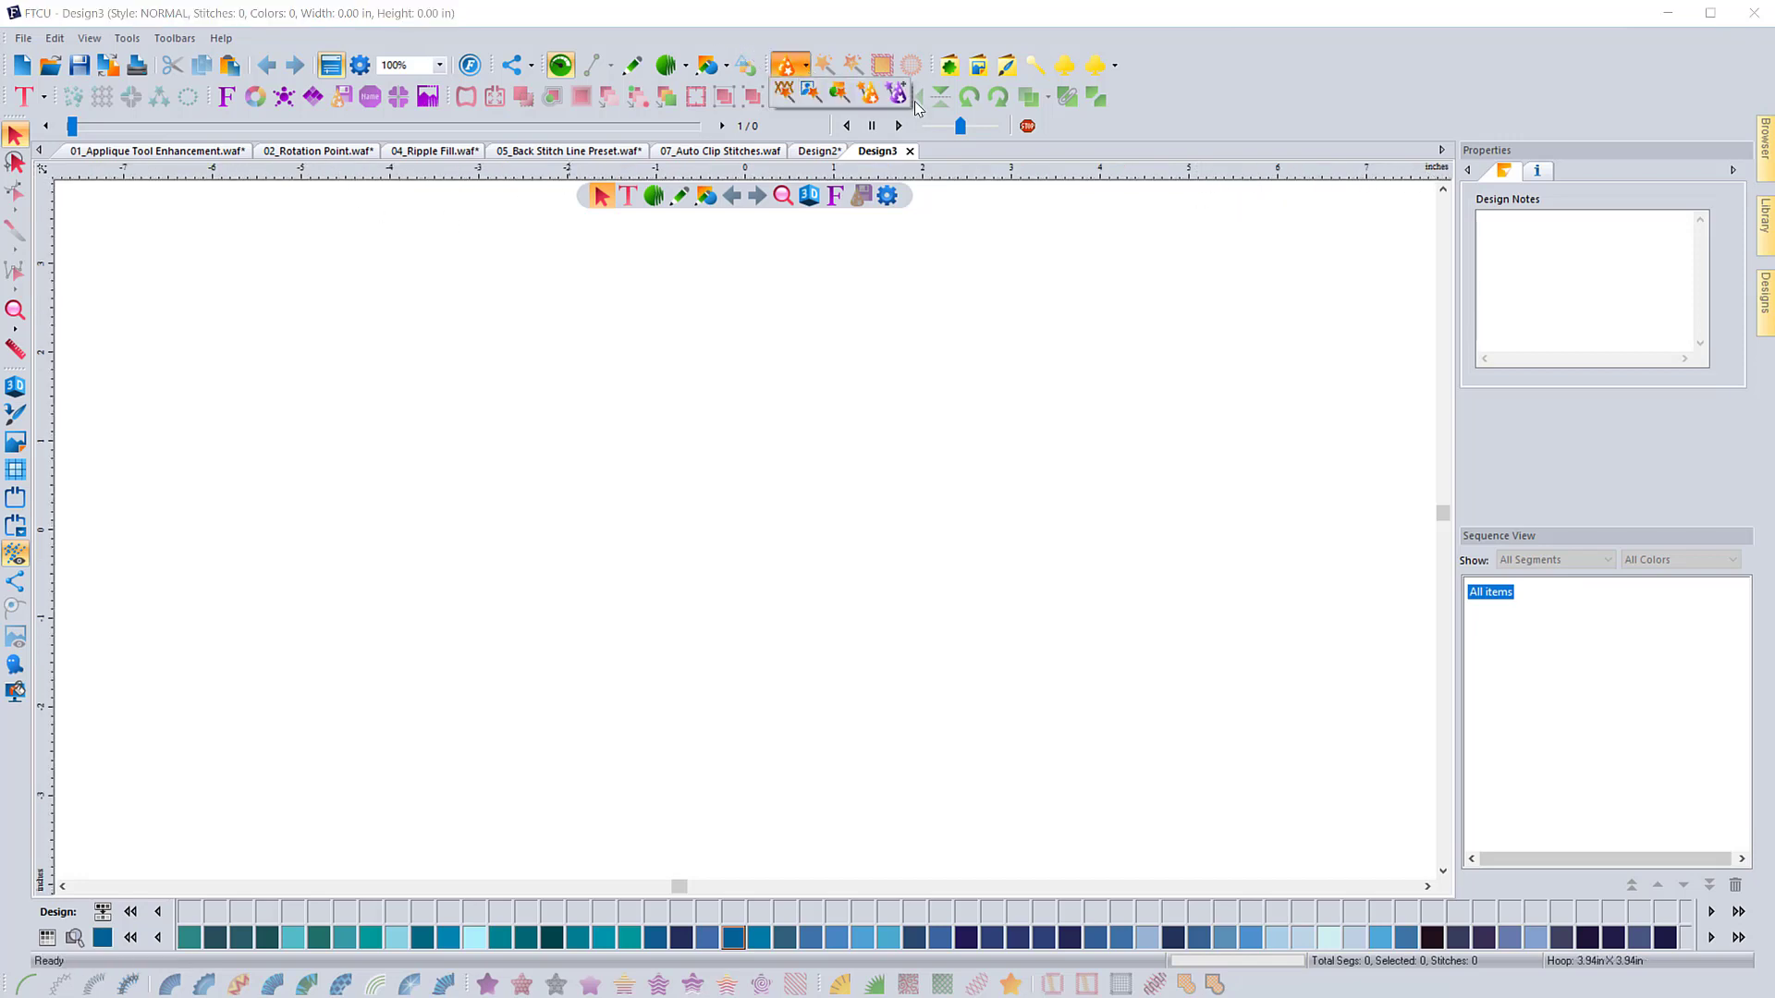
pyautogui.click(896, 96)
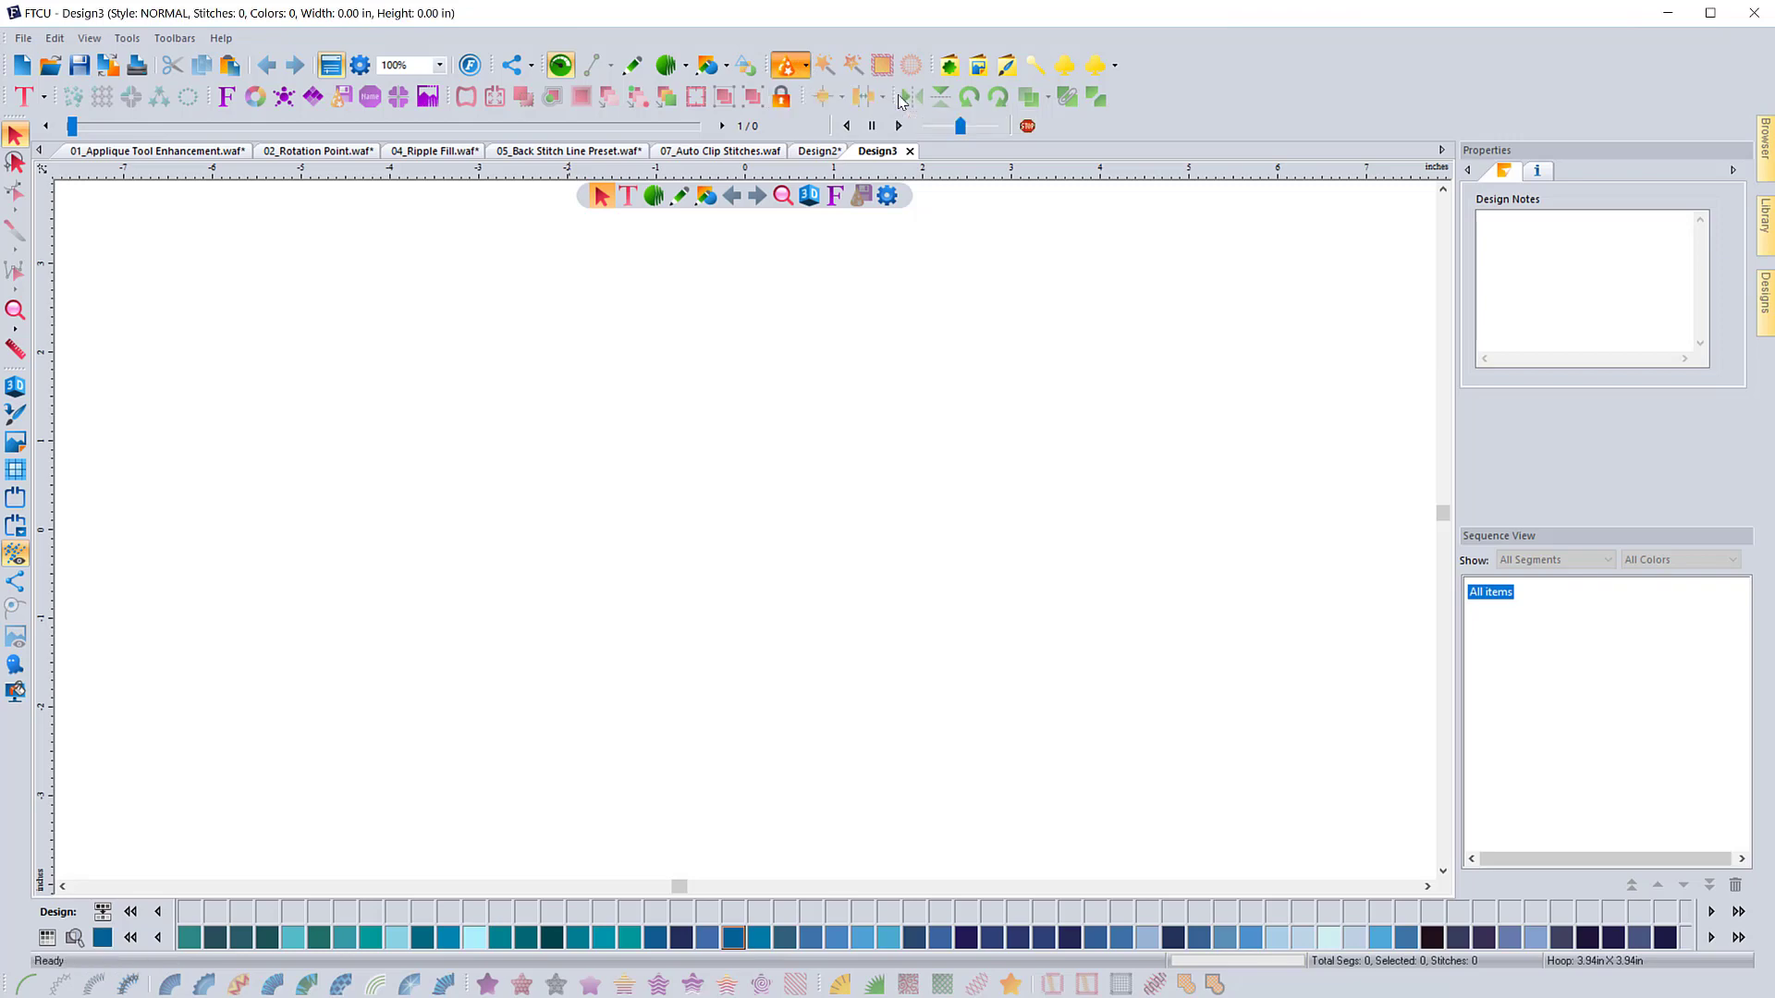
pyautogui.click(646, 395)
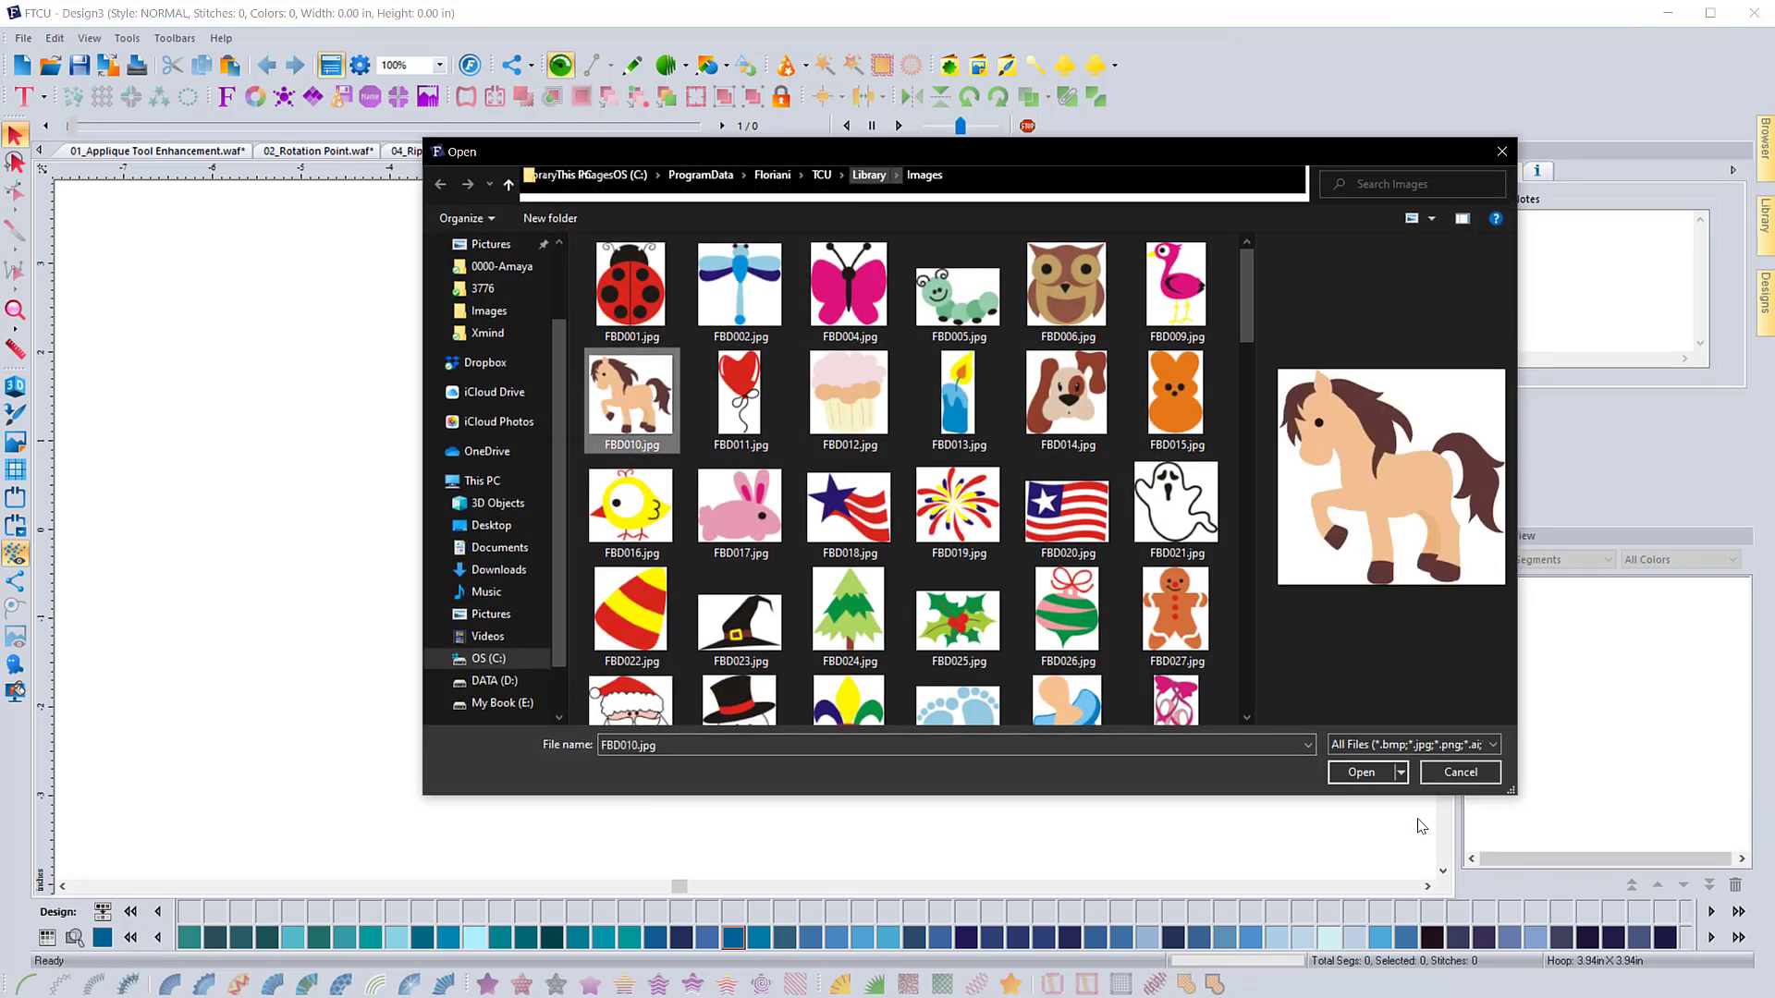
pyautogui.click(1363, 773)
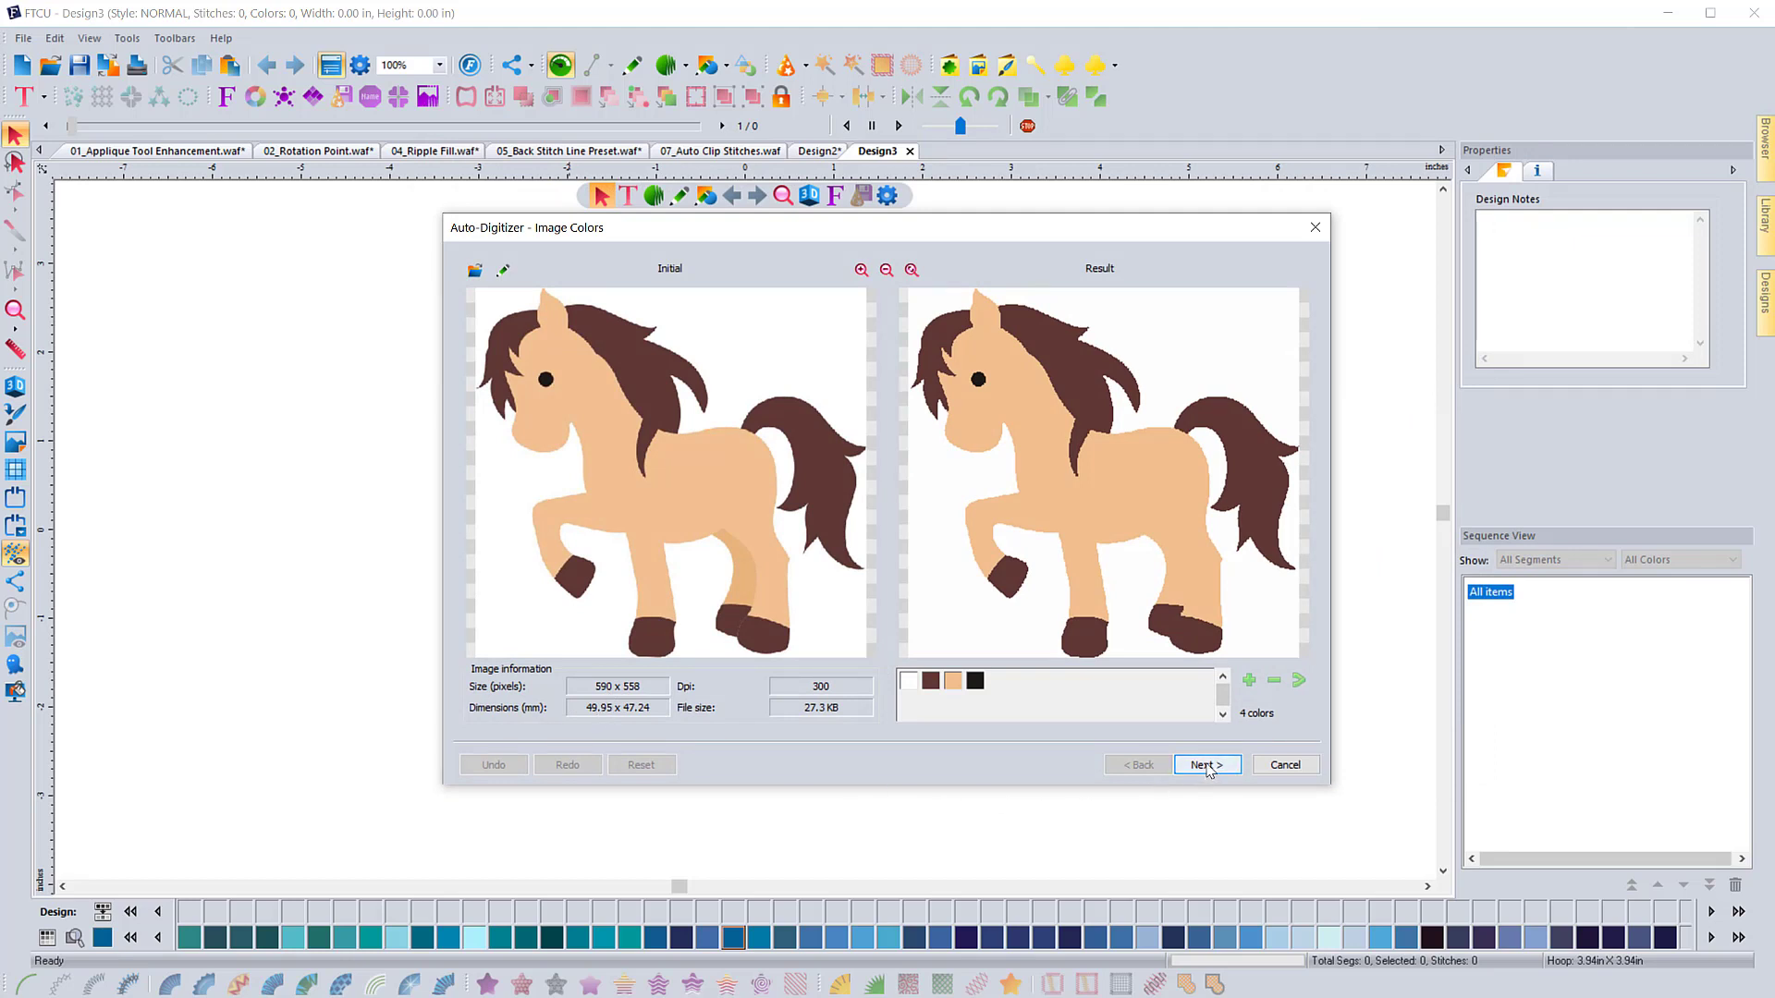
# Merge the horse's black and dark brown colors and accept the color tolerance of 10 to reach the assignments.
pyautogui.click(931, 684)
pyautogui.keyDown('ctrl'); pyautogui.click(975, 684); pyautogui.keyUp('ctrl')
pyautogui.click(1299, 680)
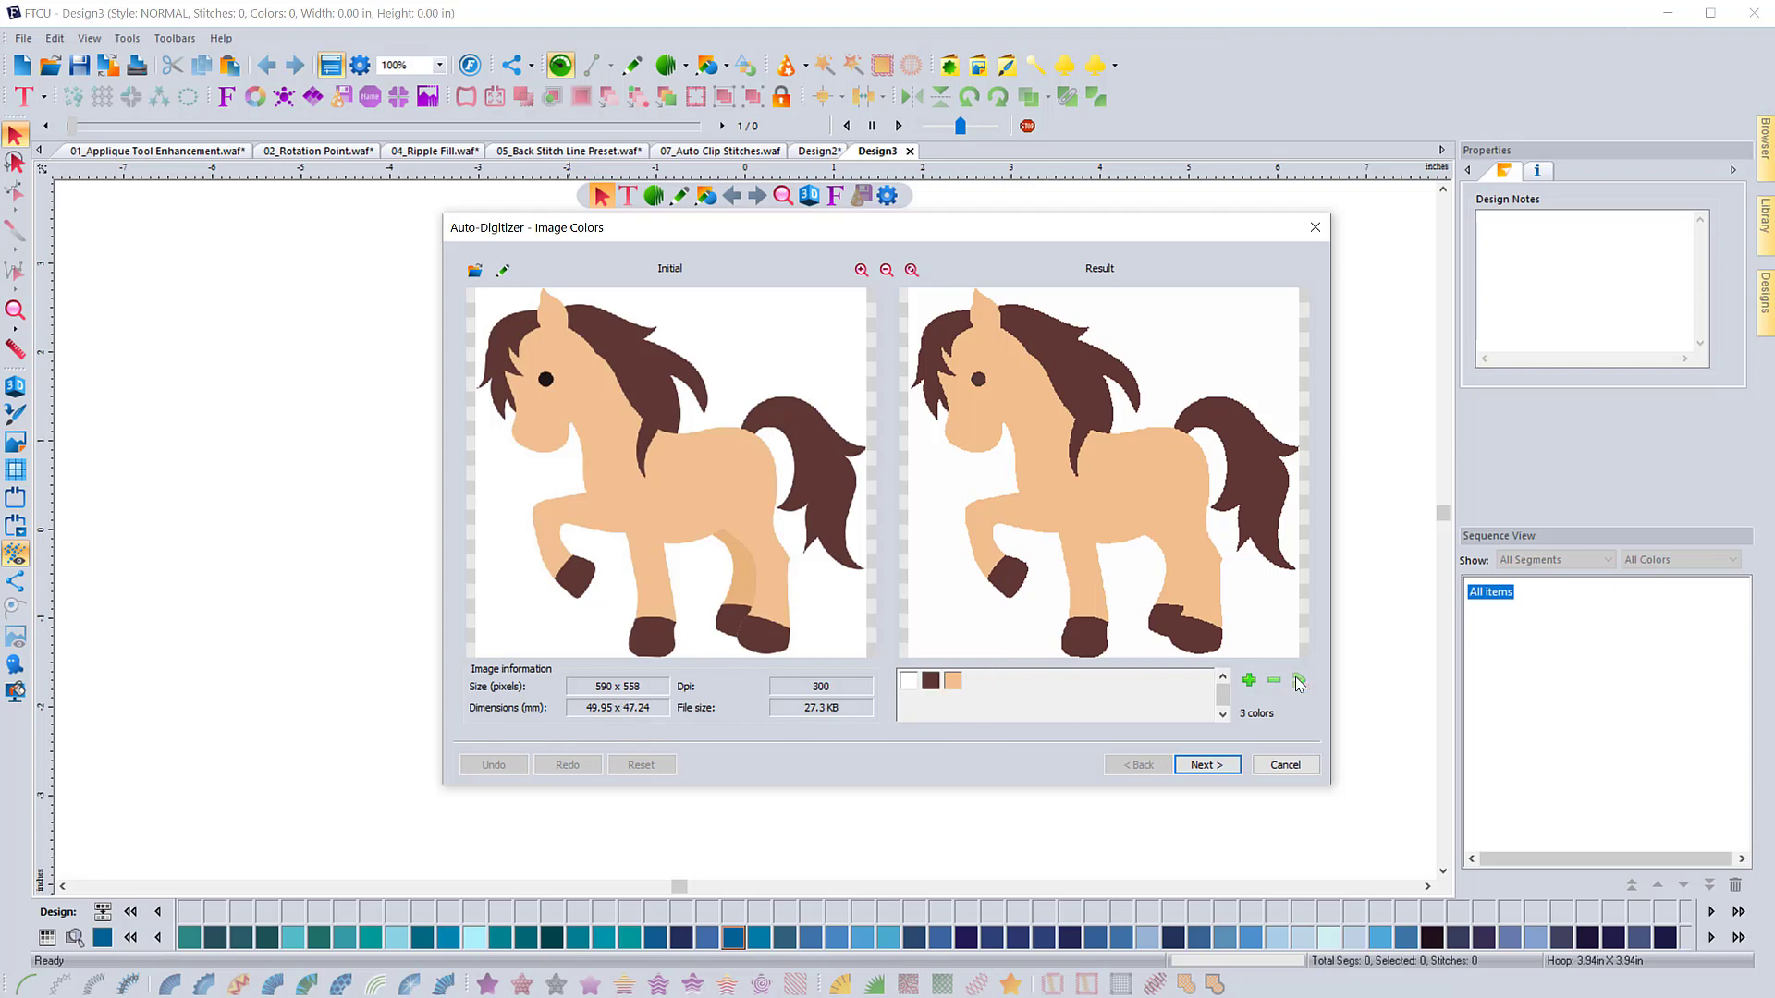
pyautogui.click(1207, 763)
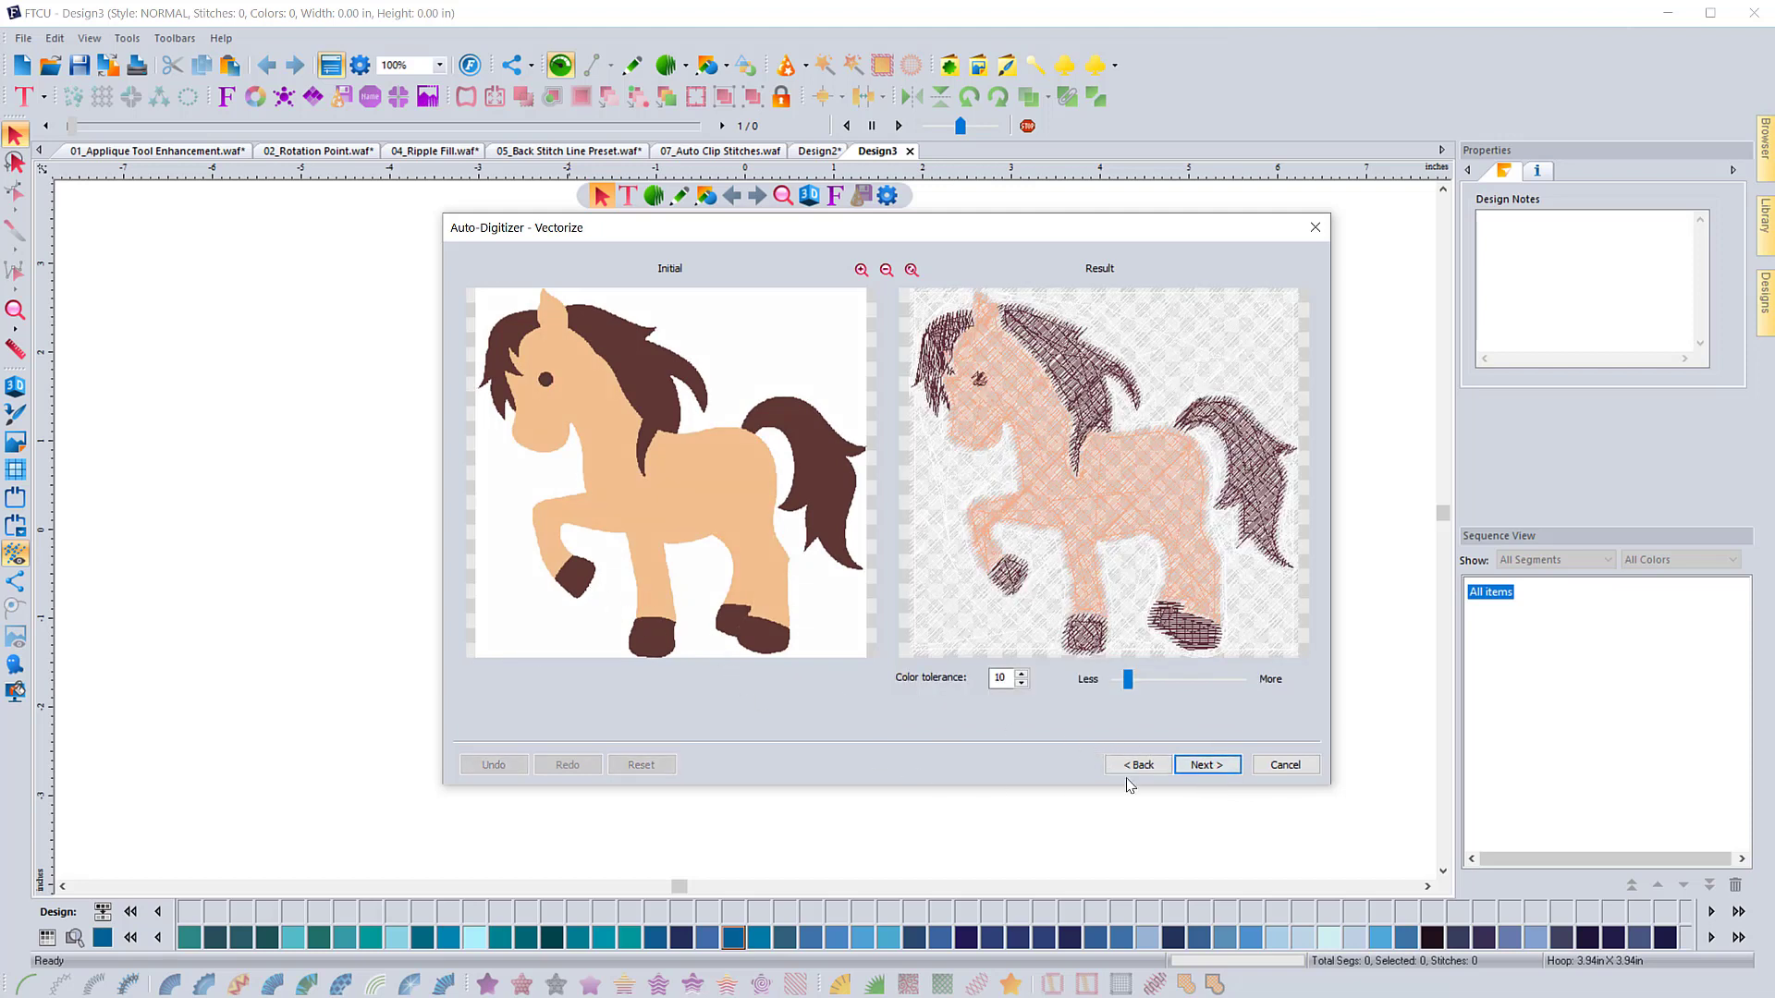
pyautogui.click(1209, 765)
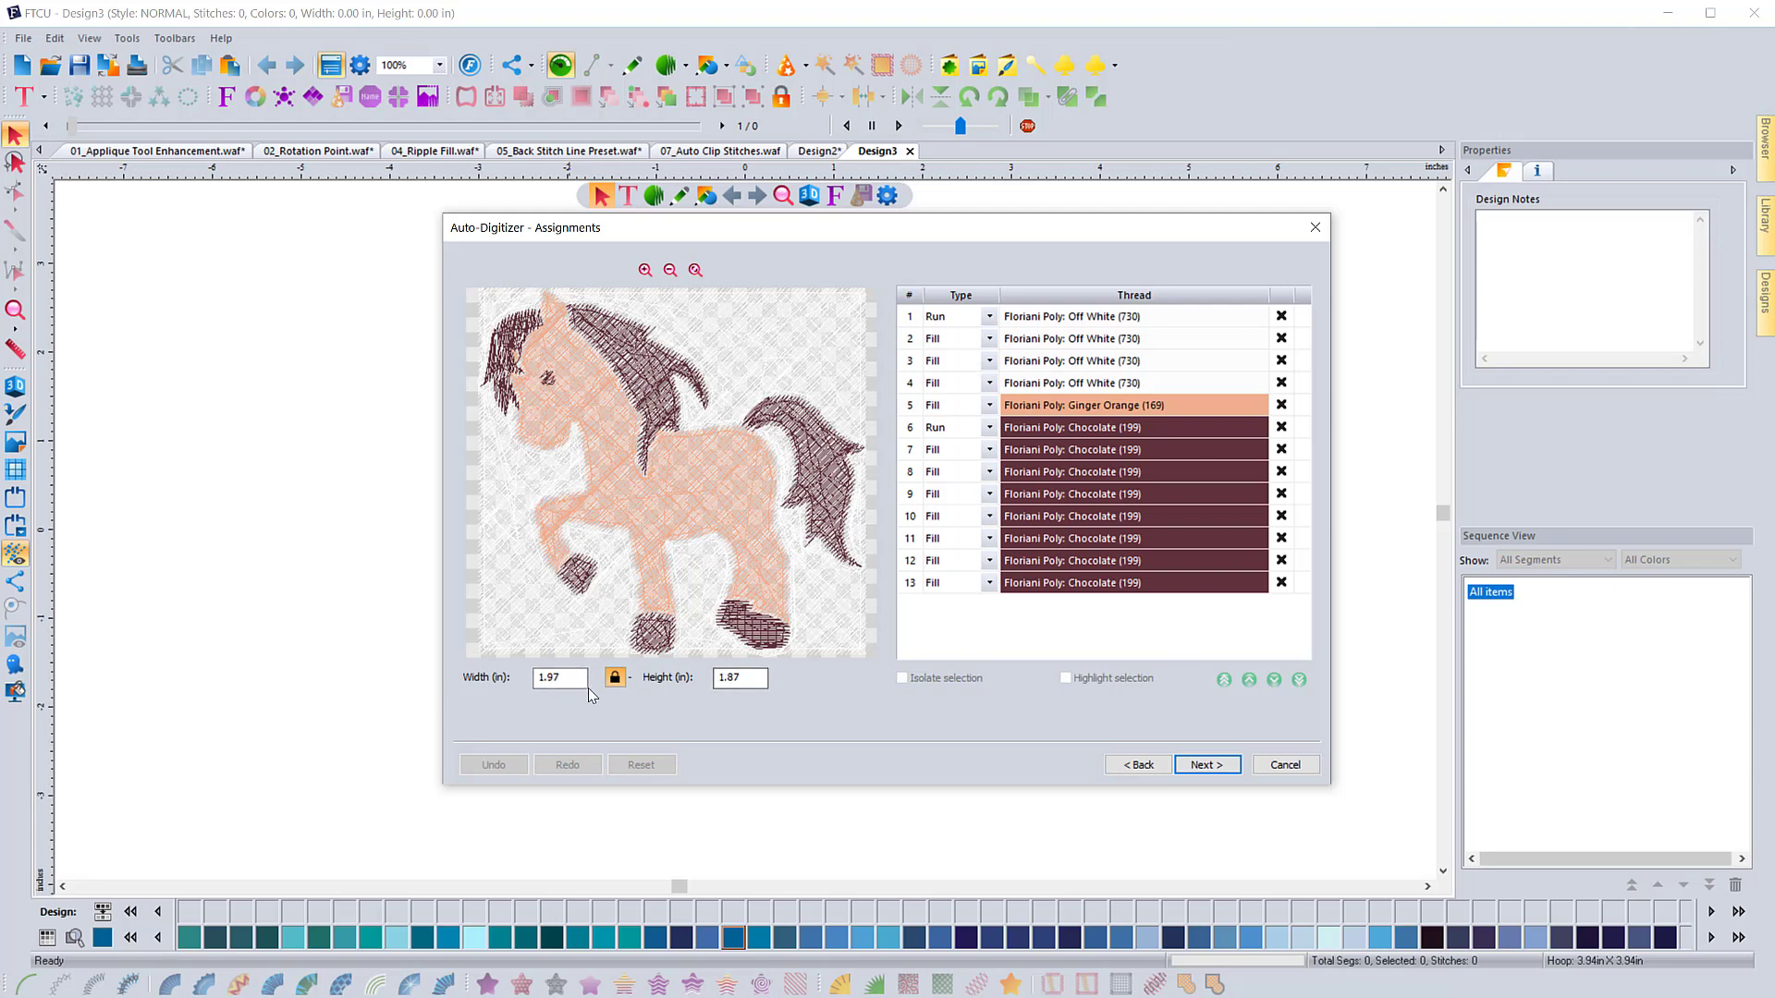
# Set the horse design's width to 4 inches with the proportions locked.
pyautogui.moveTo(568, 678); pyautogui.dragTo(485, 682)
pyautogui.write('4')
pyautogui.press('Tab')
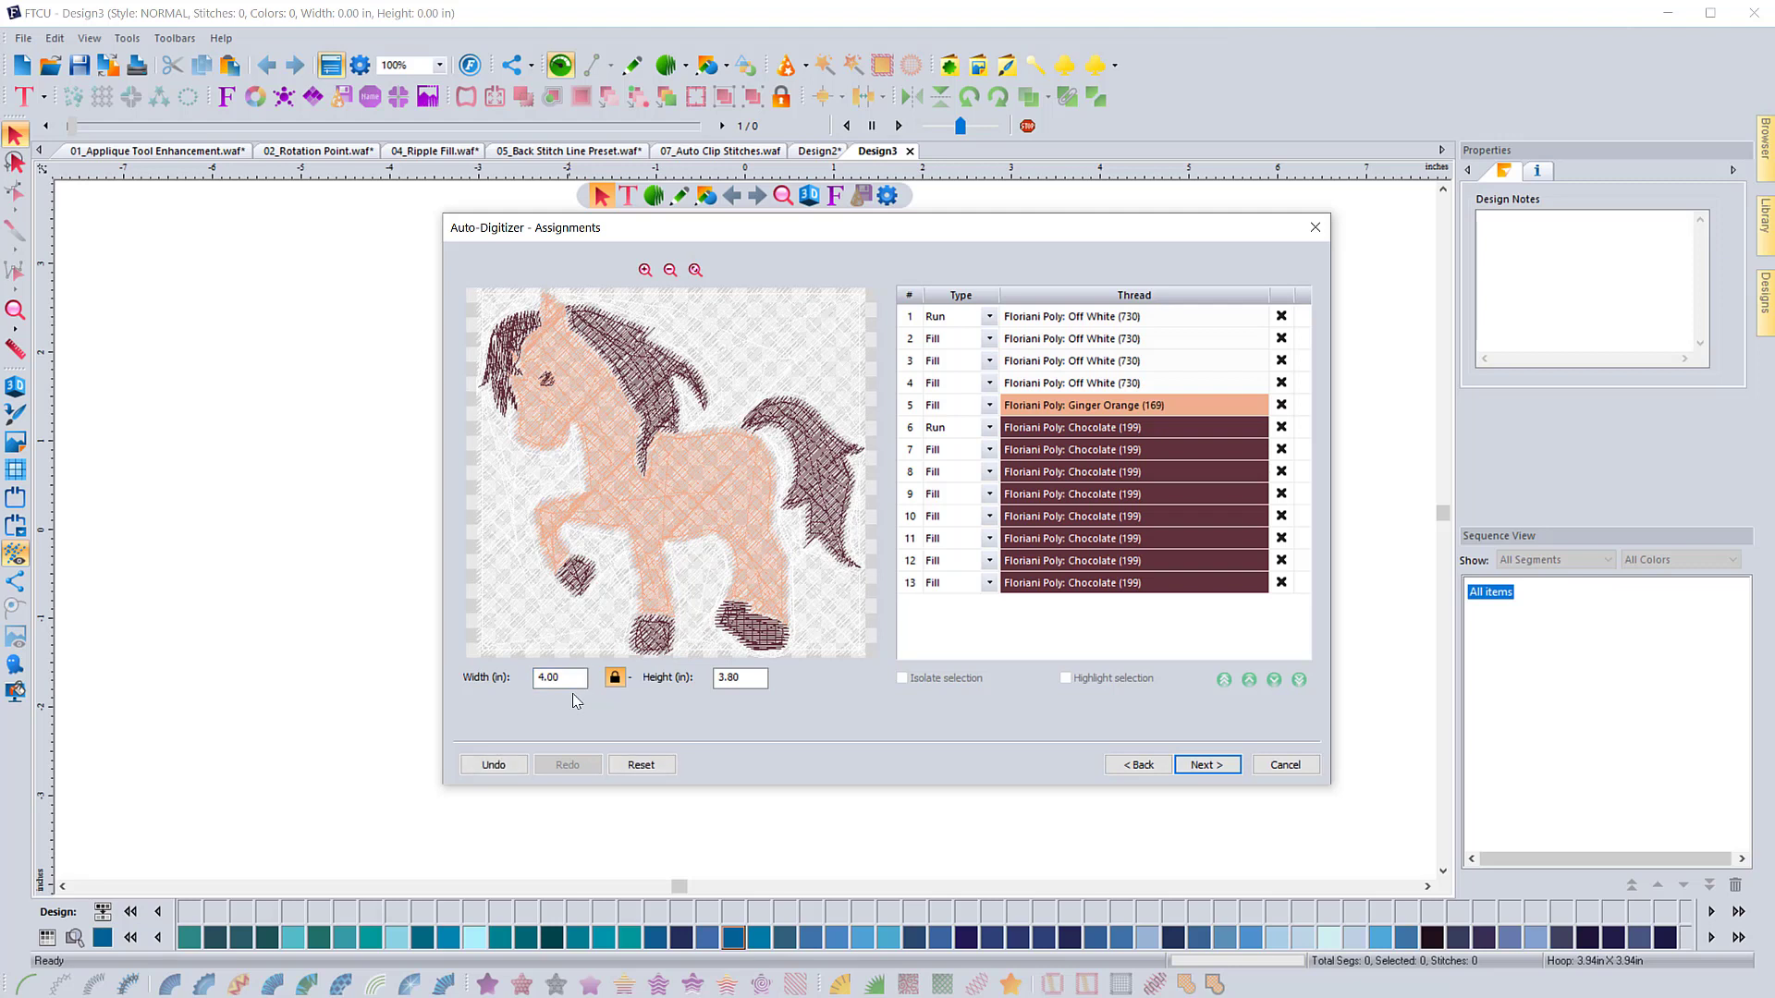
pyautogui.click(724, 676)
pyautogui.click(615, 679)
# Change the stitch type of item 1, the Off White run, to Steil.
pyautogui.click(1193, 318)
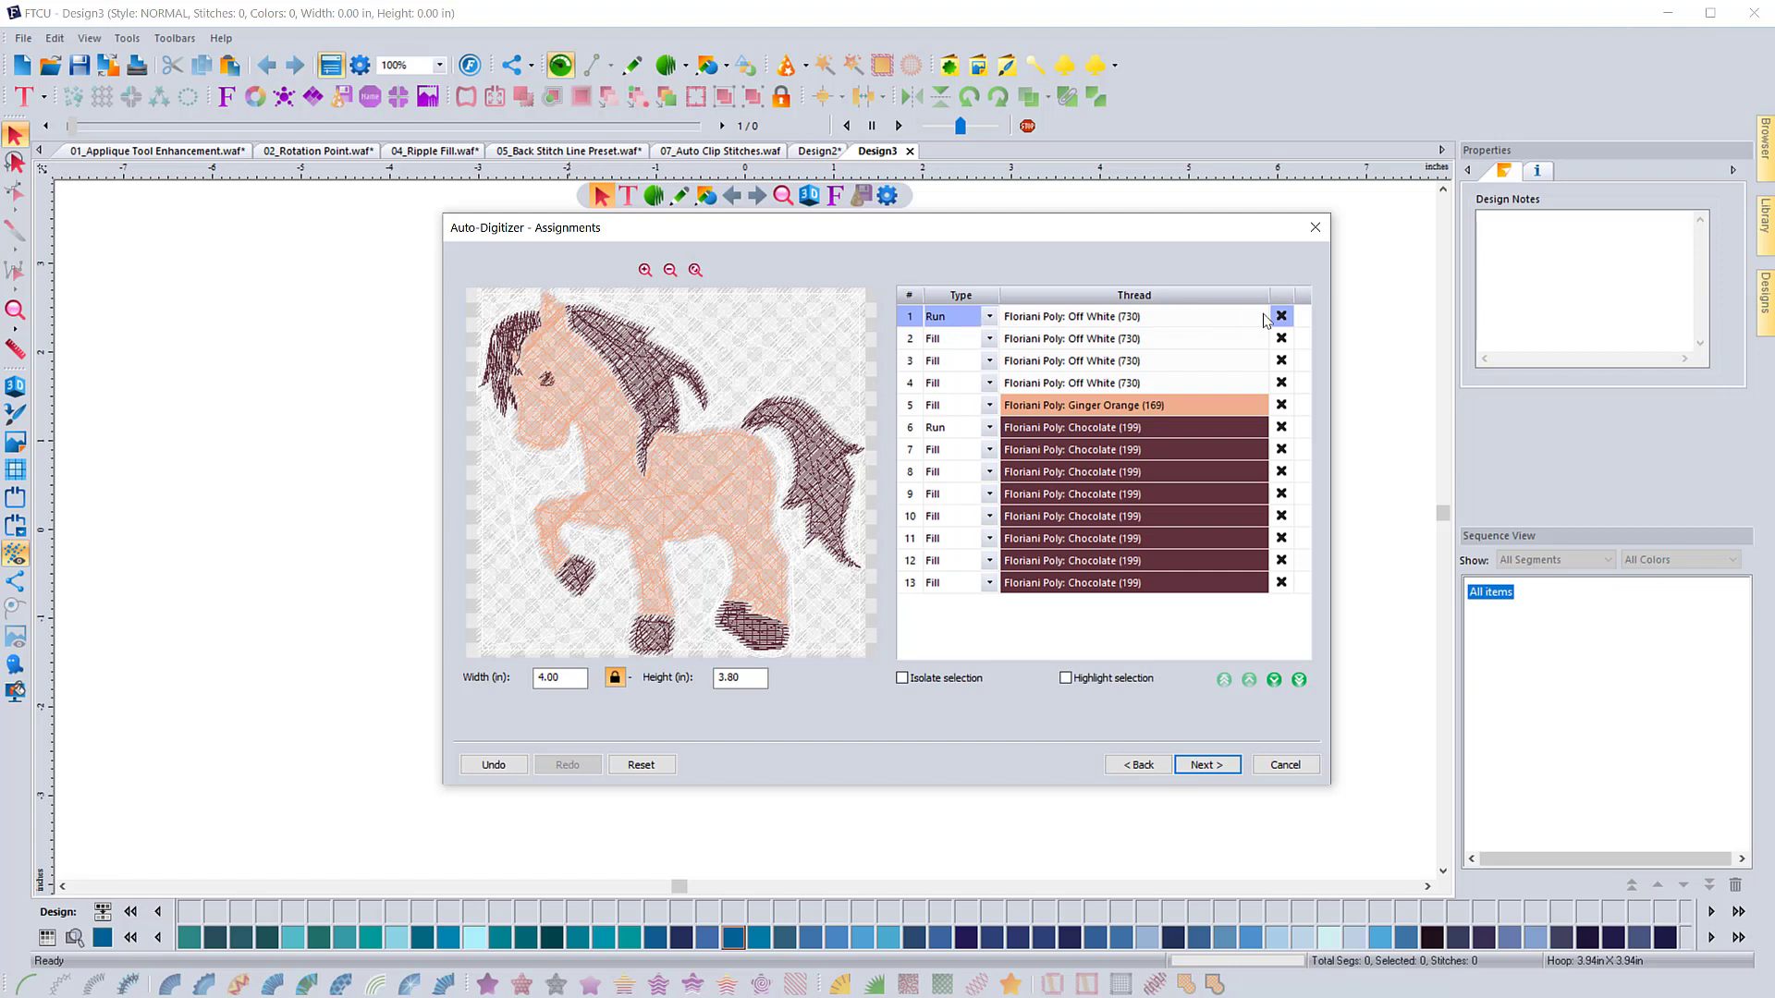
pyautogui.click(990, 316)
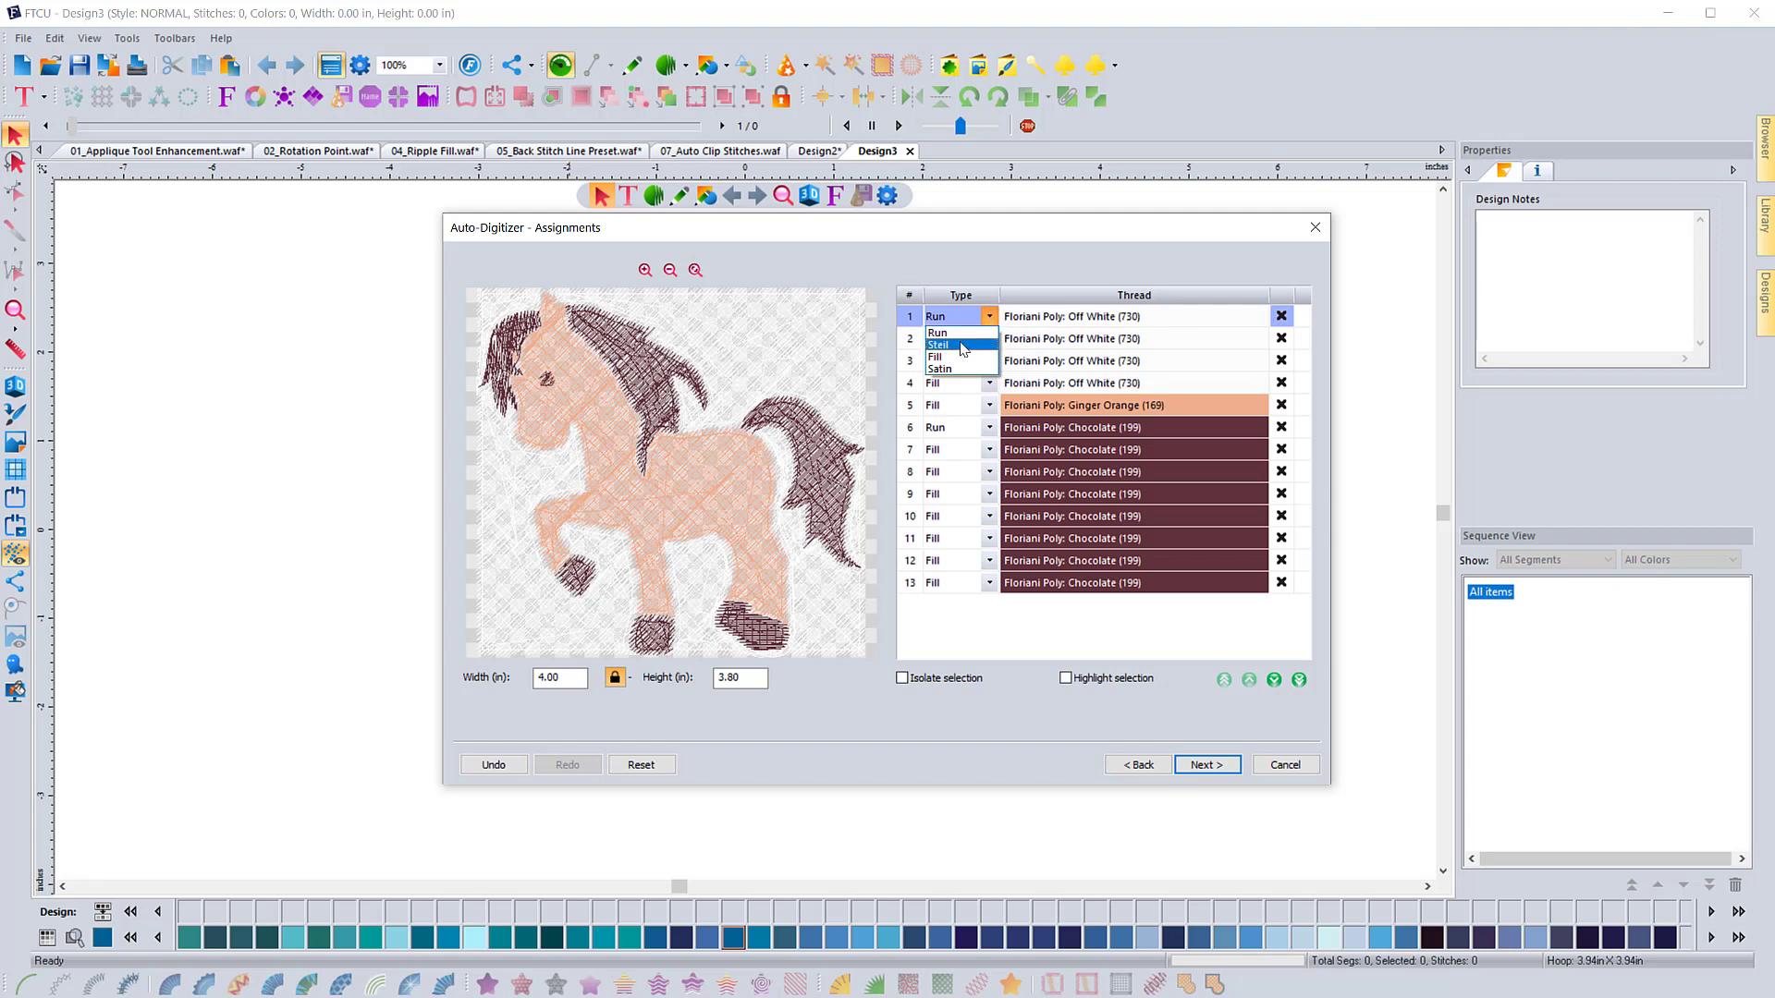
pyautogui.click(962, 346)
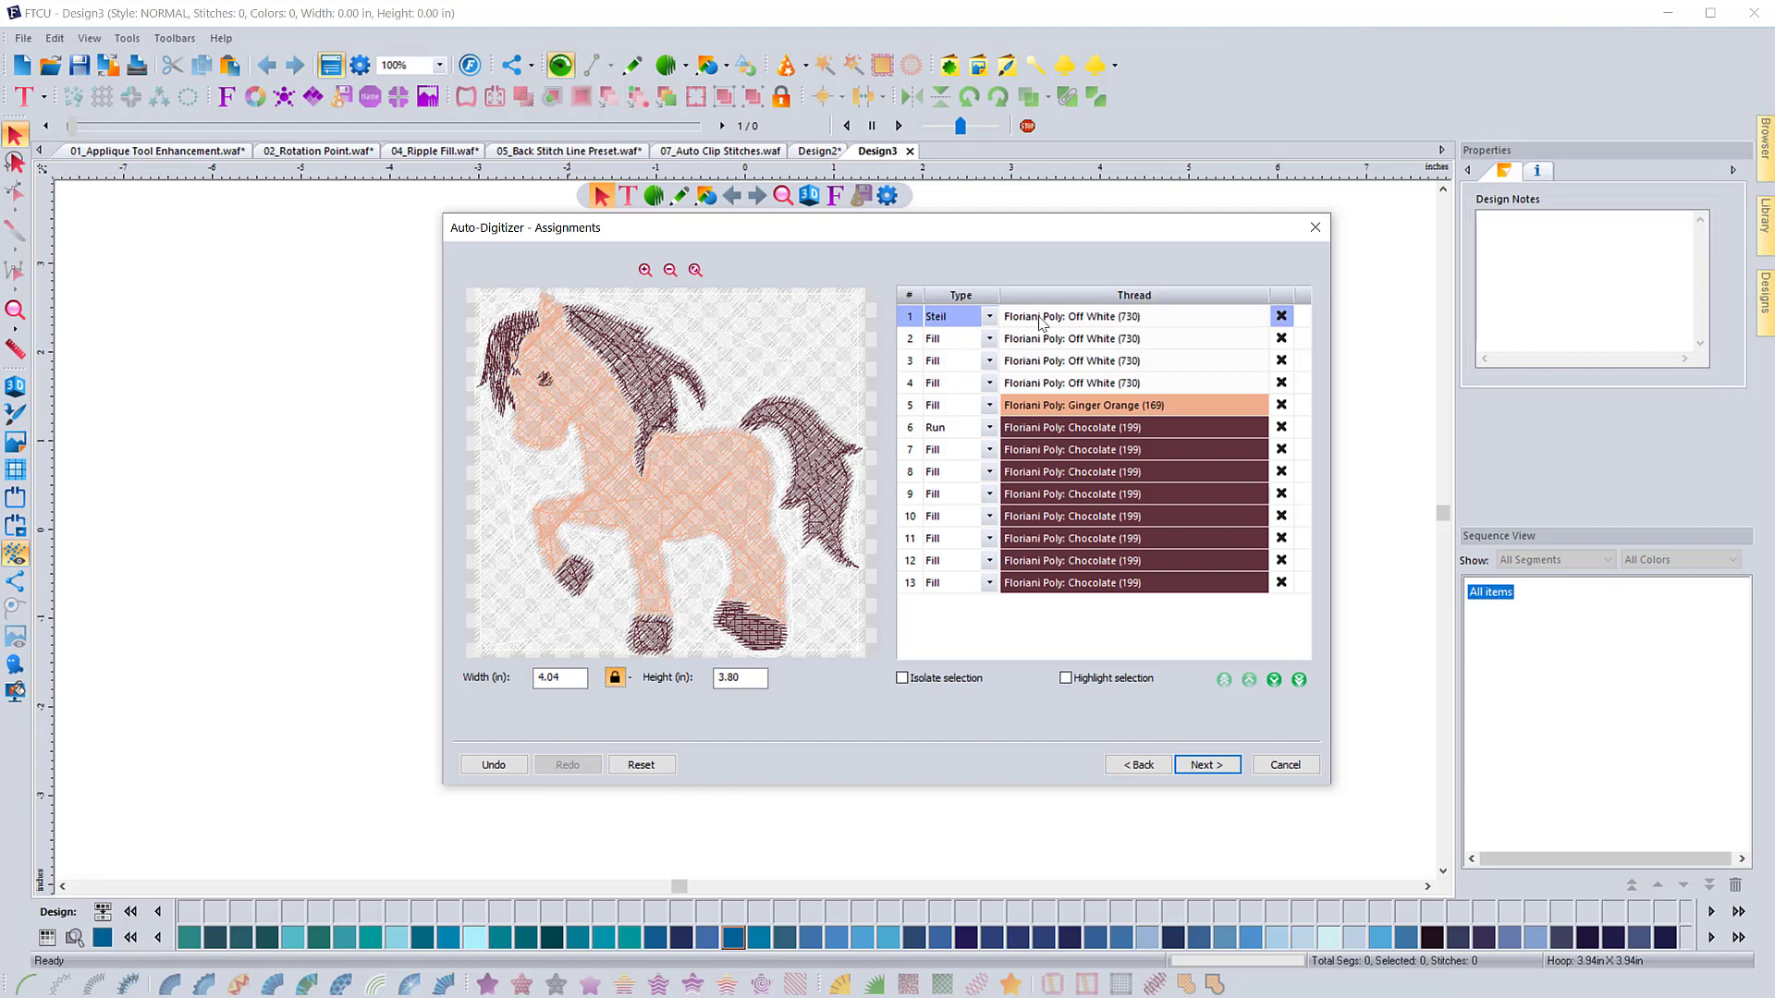
# Enable highlighting of the selected item in the preview and remove the stitch assignment of item 1.
pyautogui.click(904, 679)
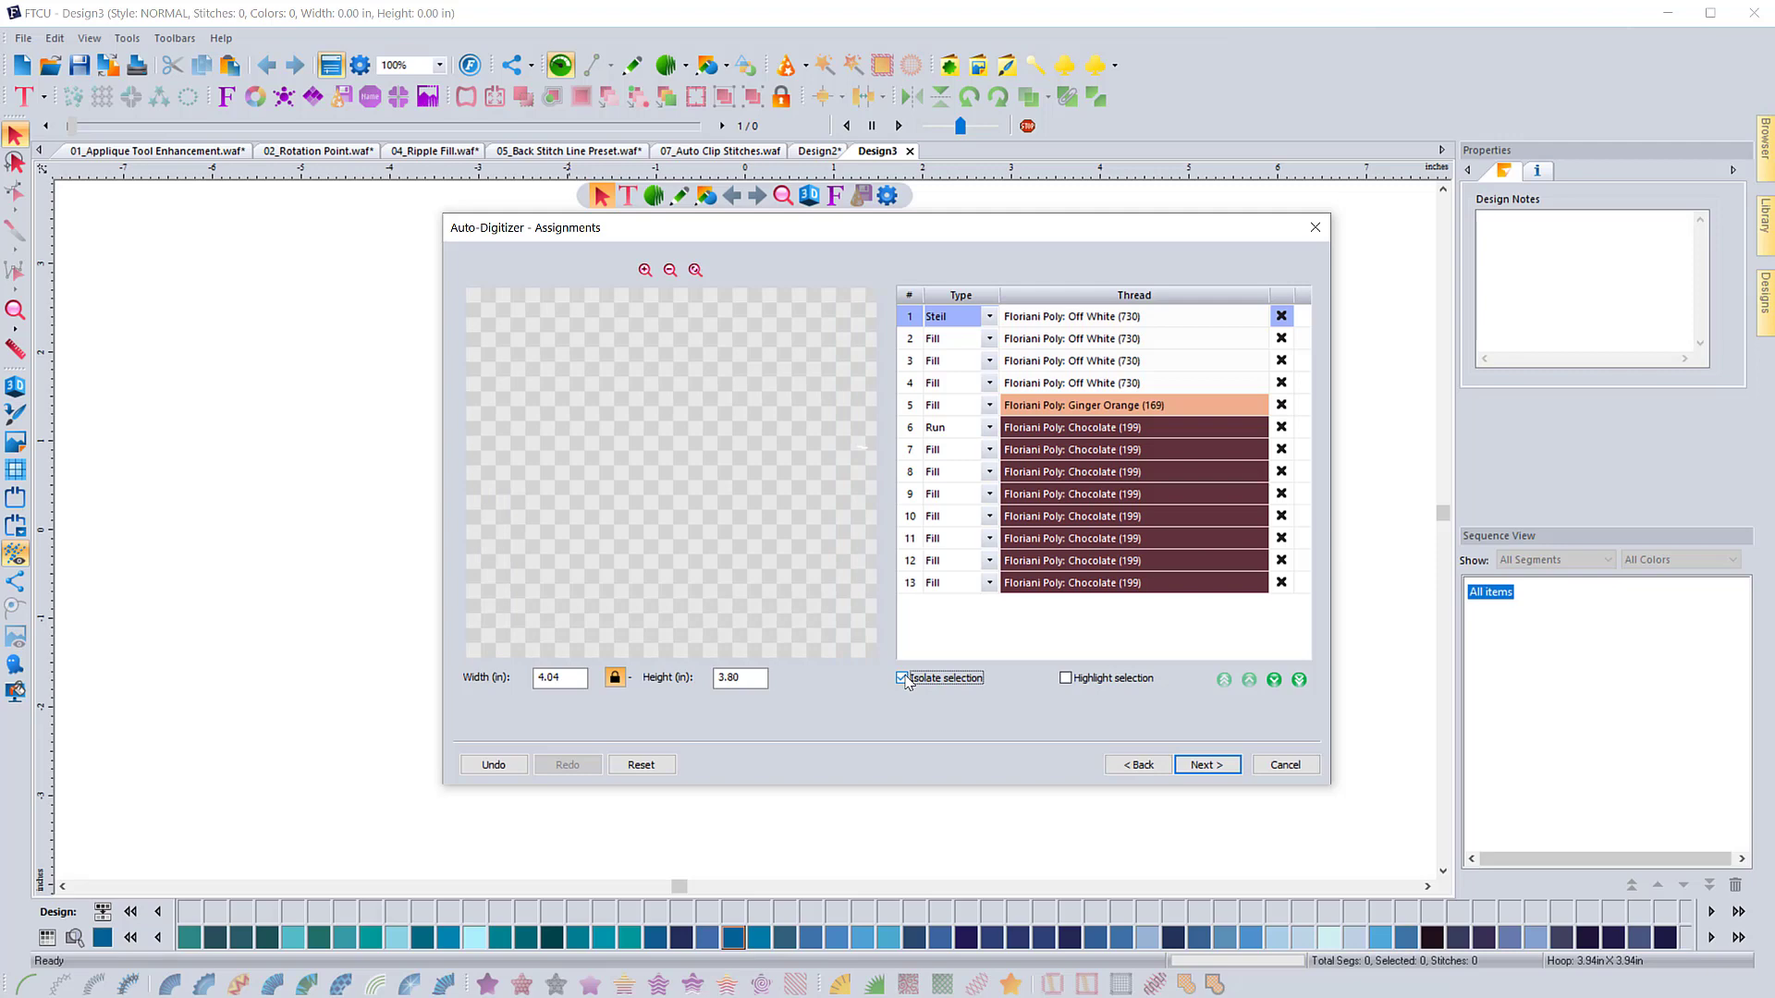
pyautogui.click(903, 679)
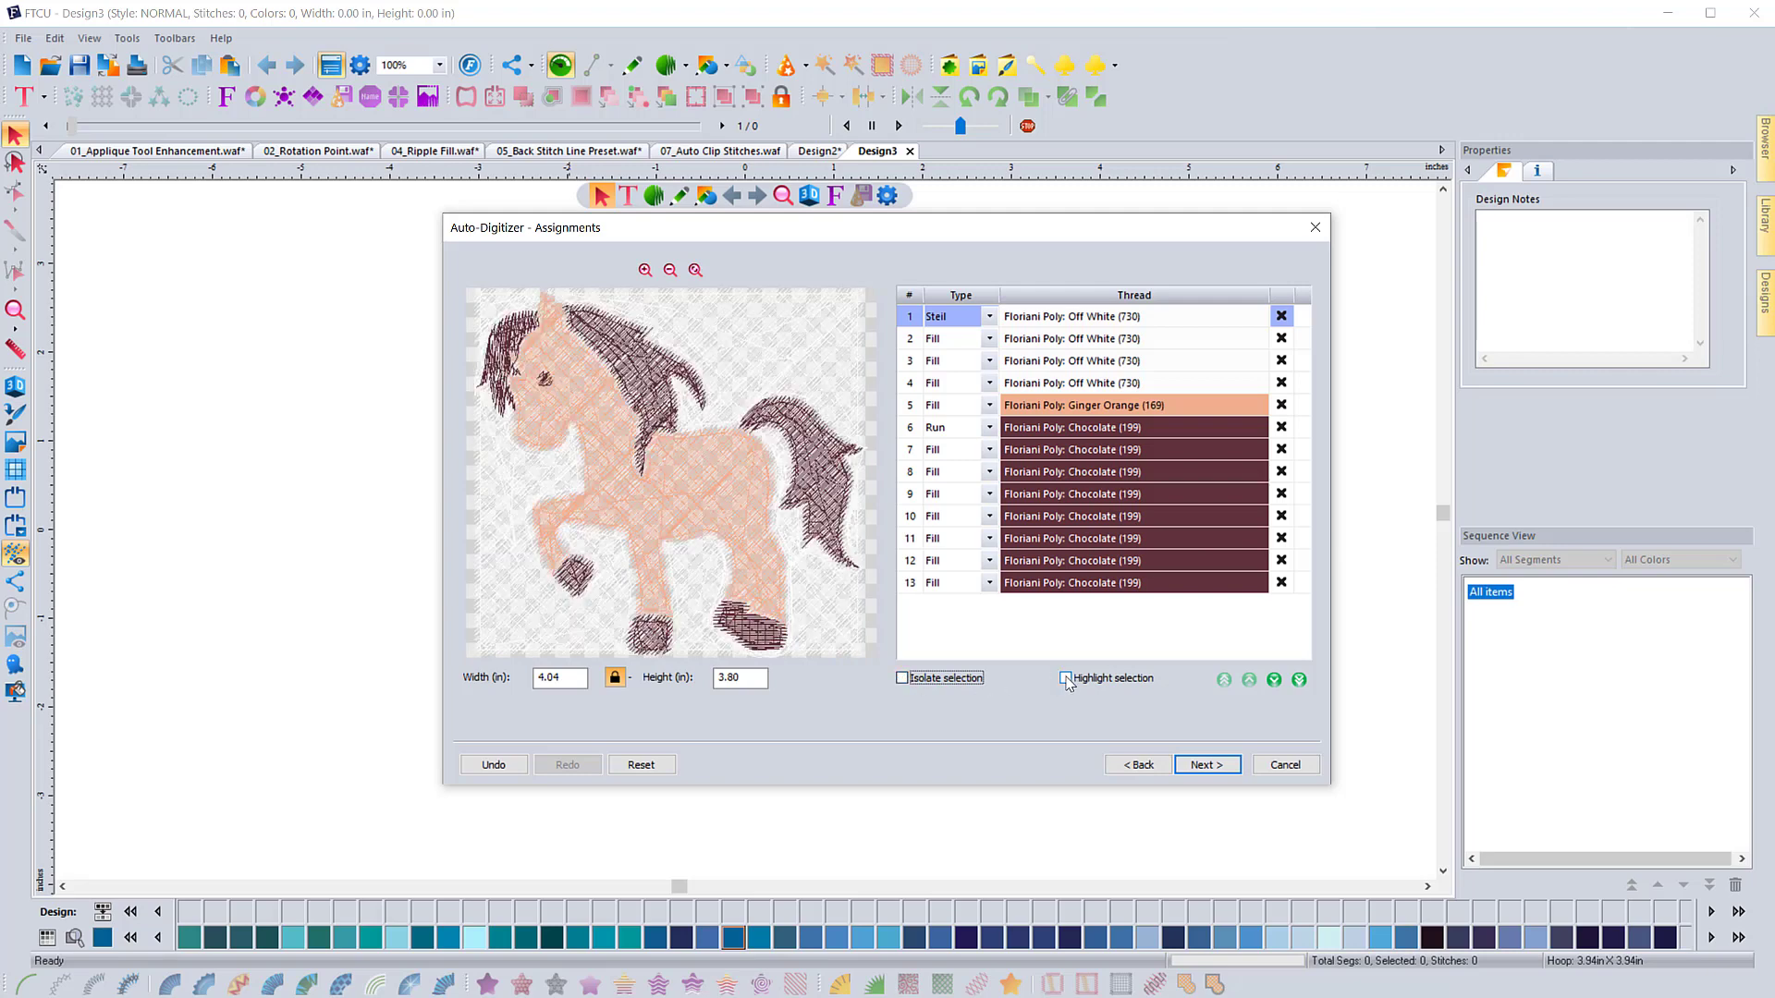
pyautogui.click(1065, 677)
pyautogui.click(1281, 316)
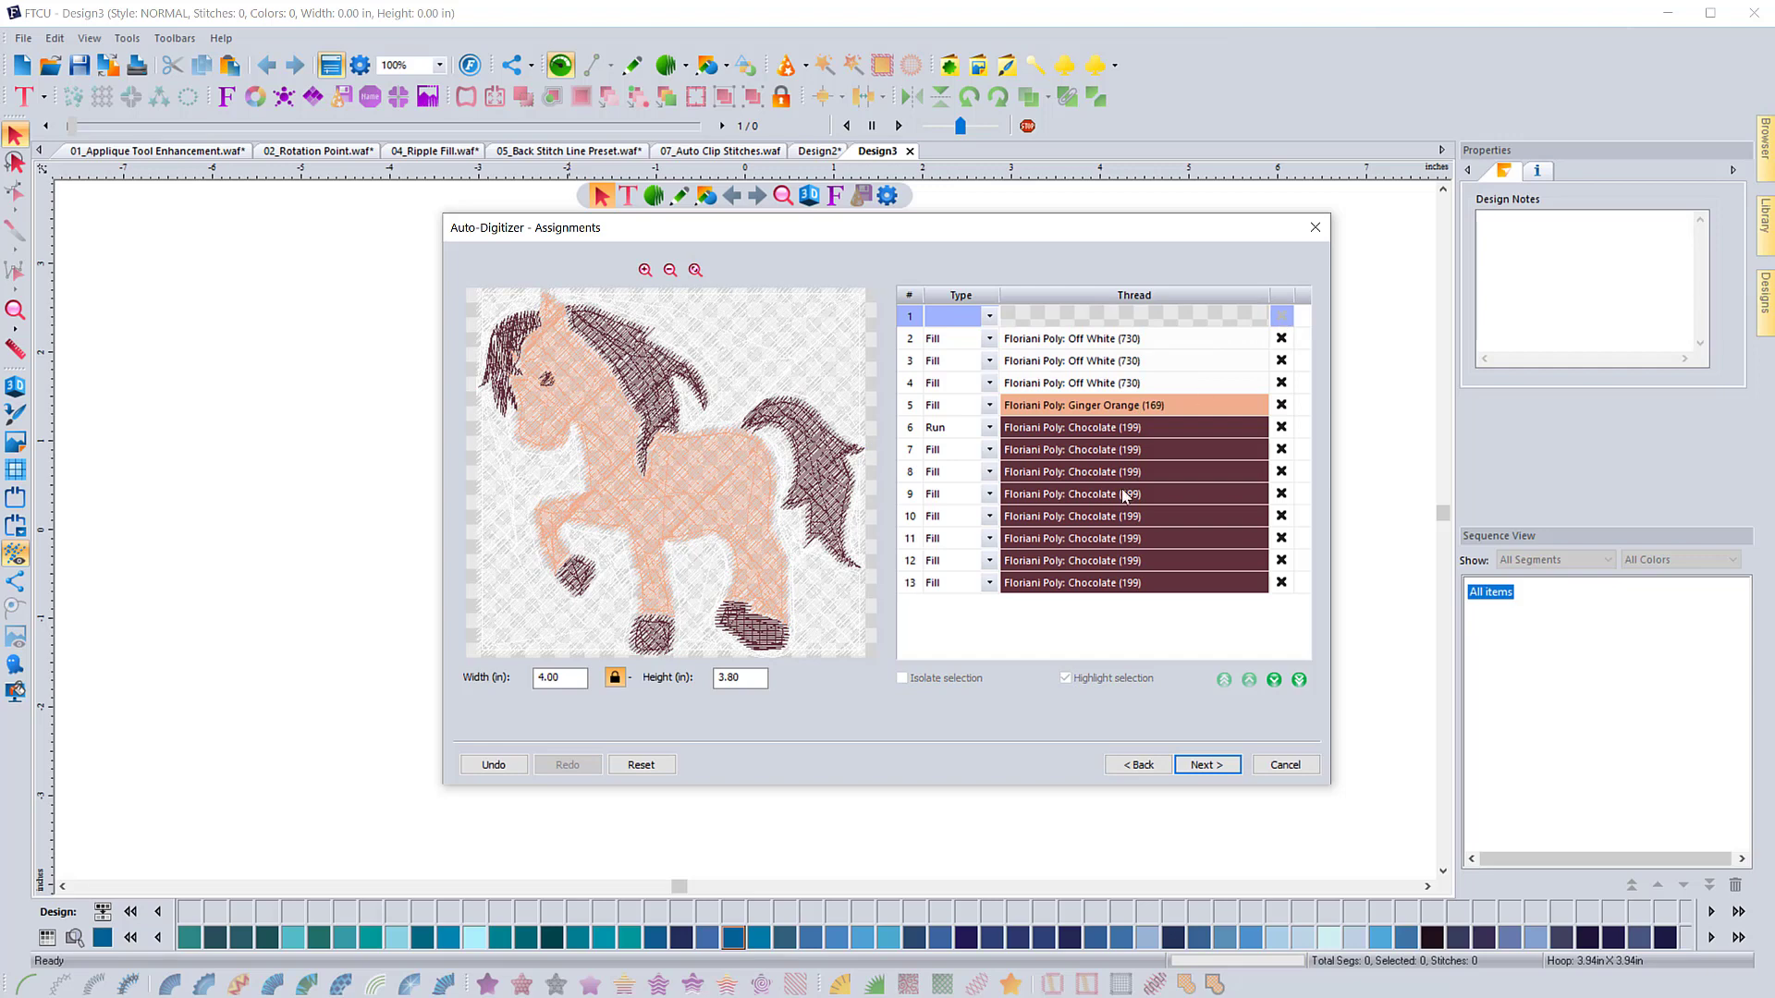
# Isolate item 2, an Off White fill, in the preview to examine which area it covers.
pyautogui.click(1058, 341)
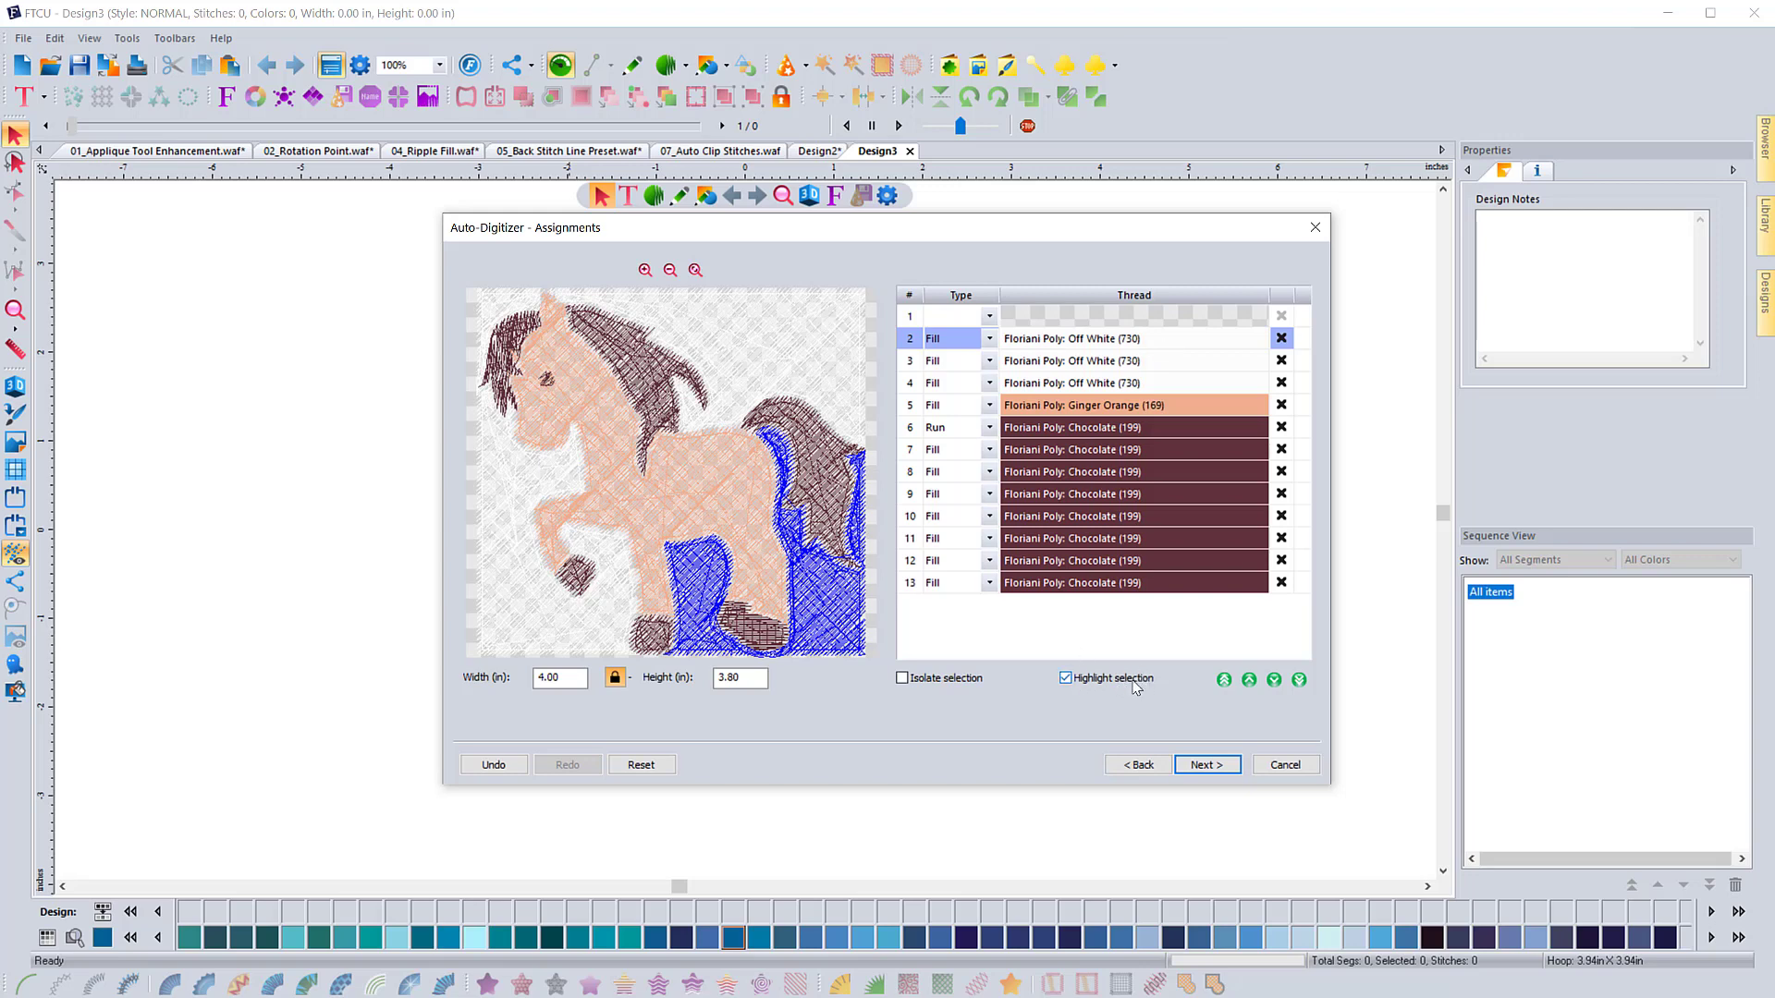
pyautogui.click(903, 678)
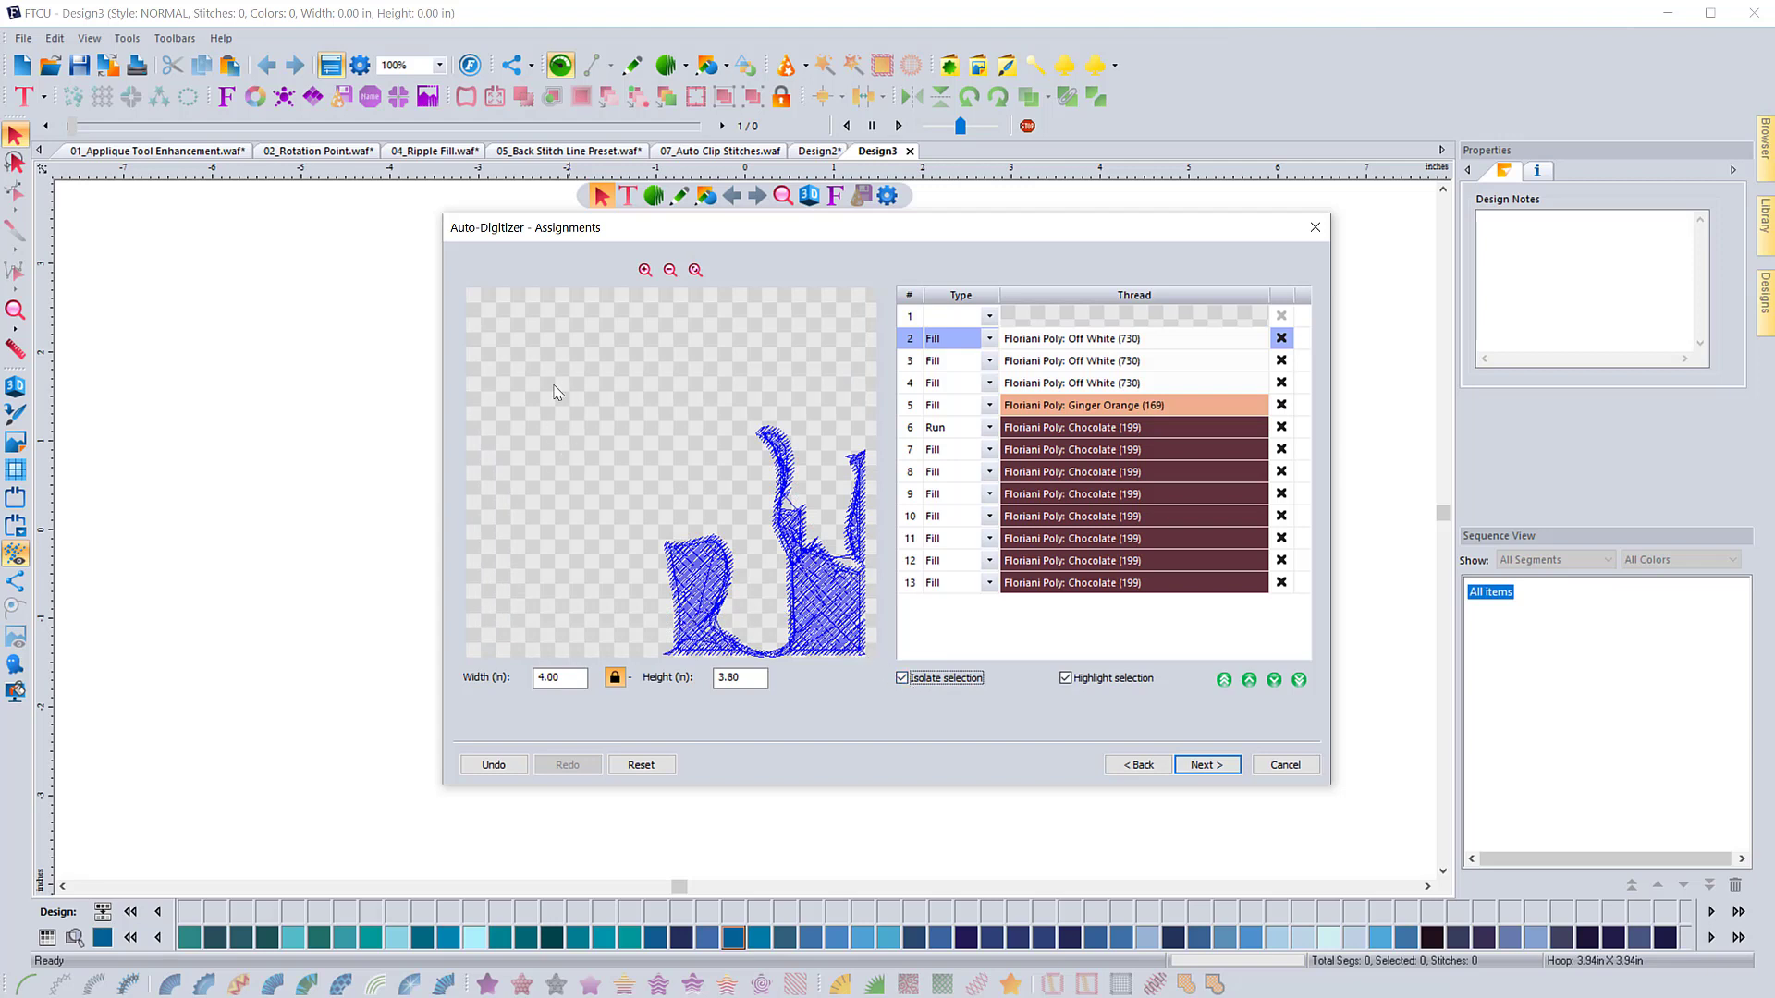
# Compare item 2 in the preview with and without selection highlighting, and show the whole design again.
pyautogui.click(1067, 679)
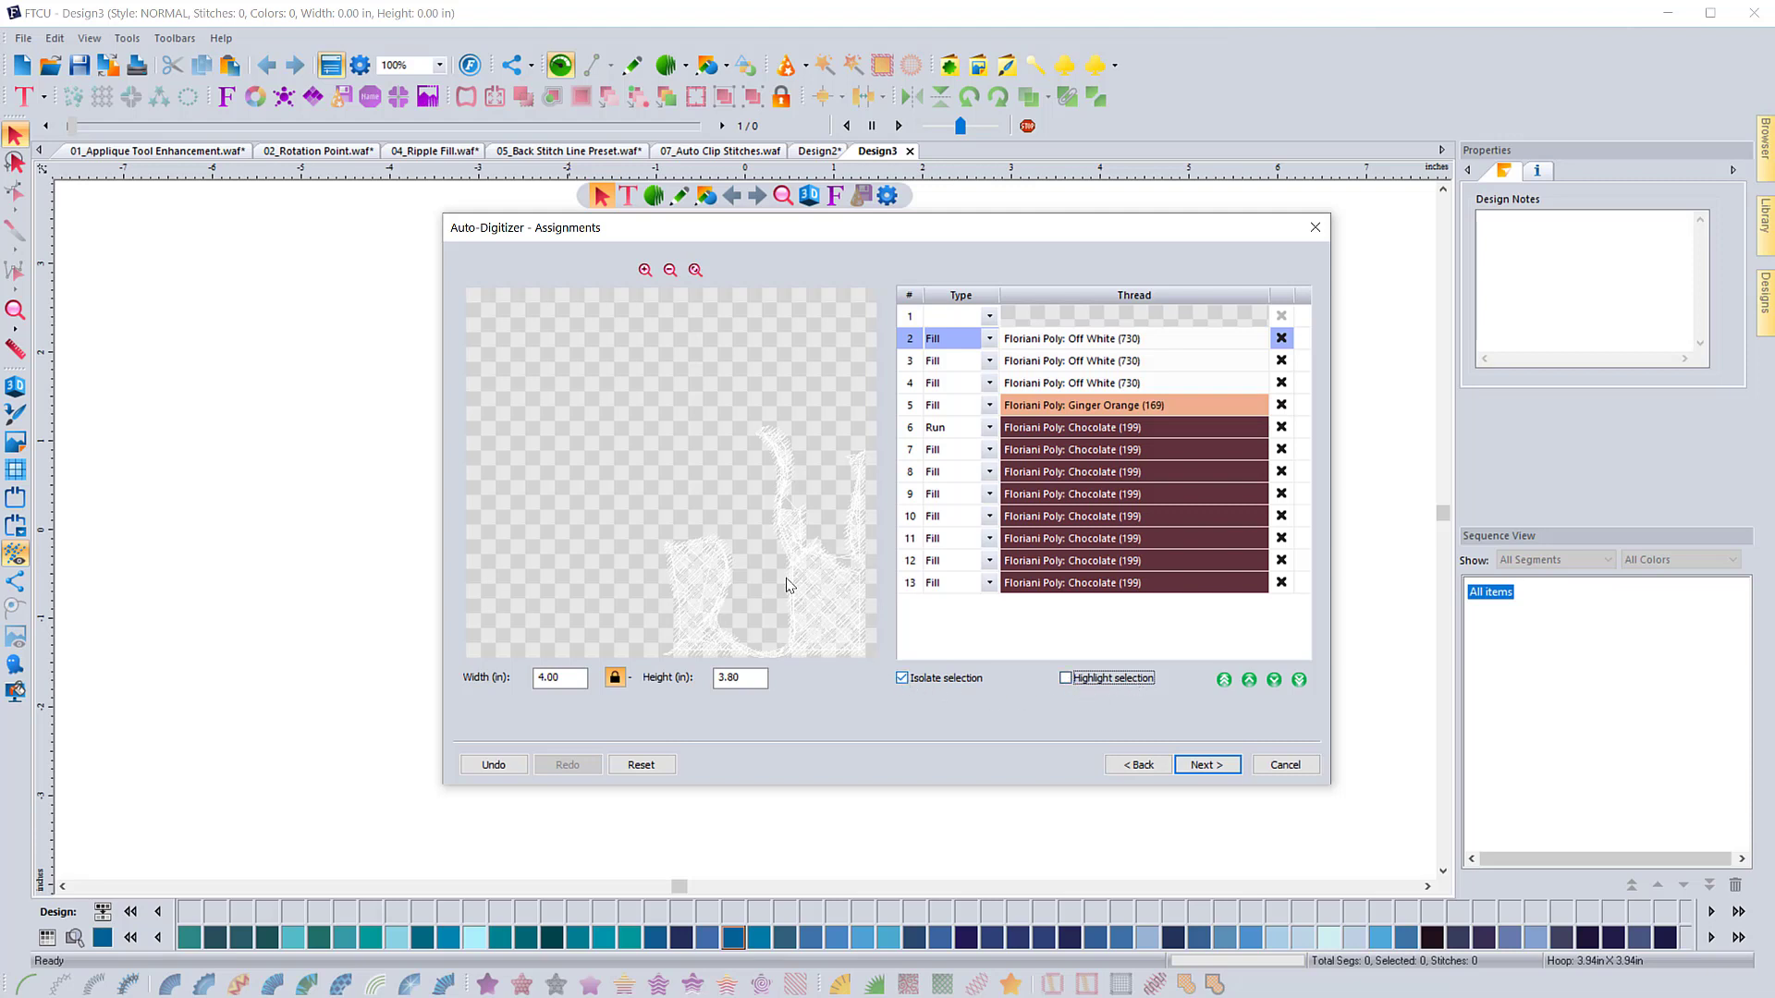
pyautogui.click(1067, 679)
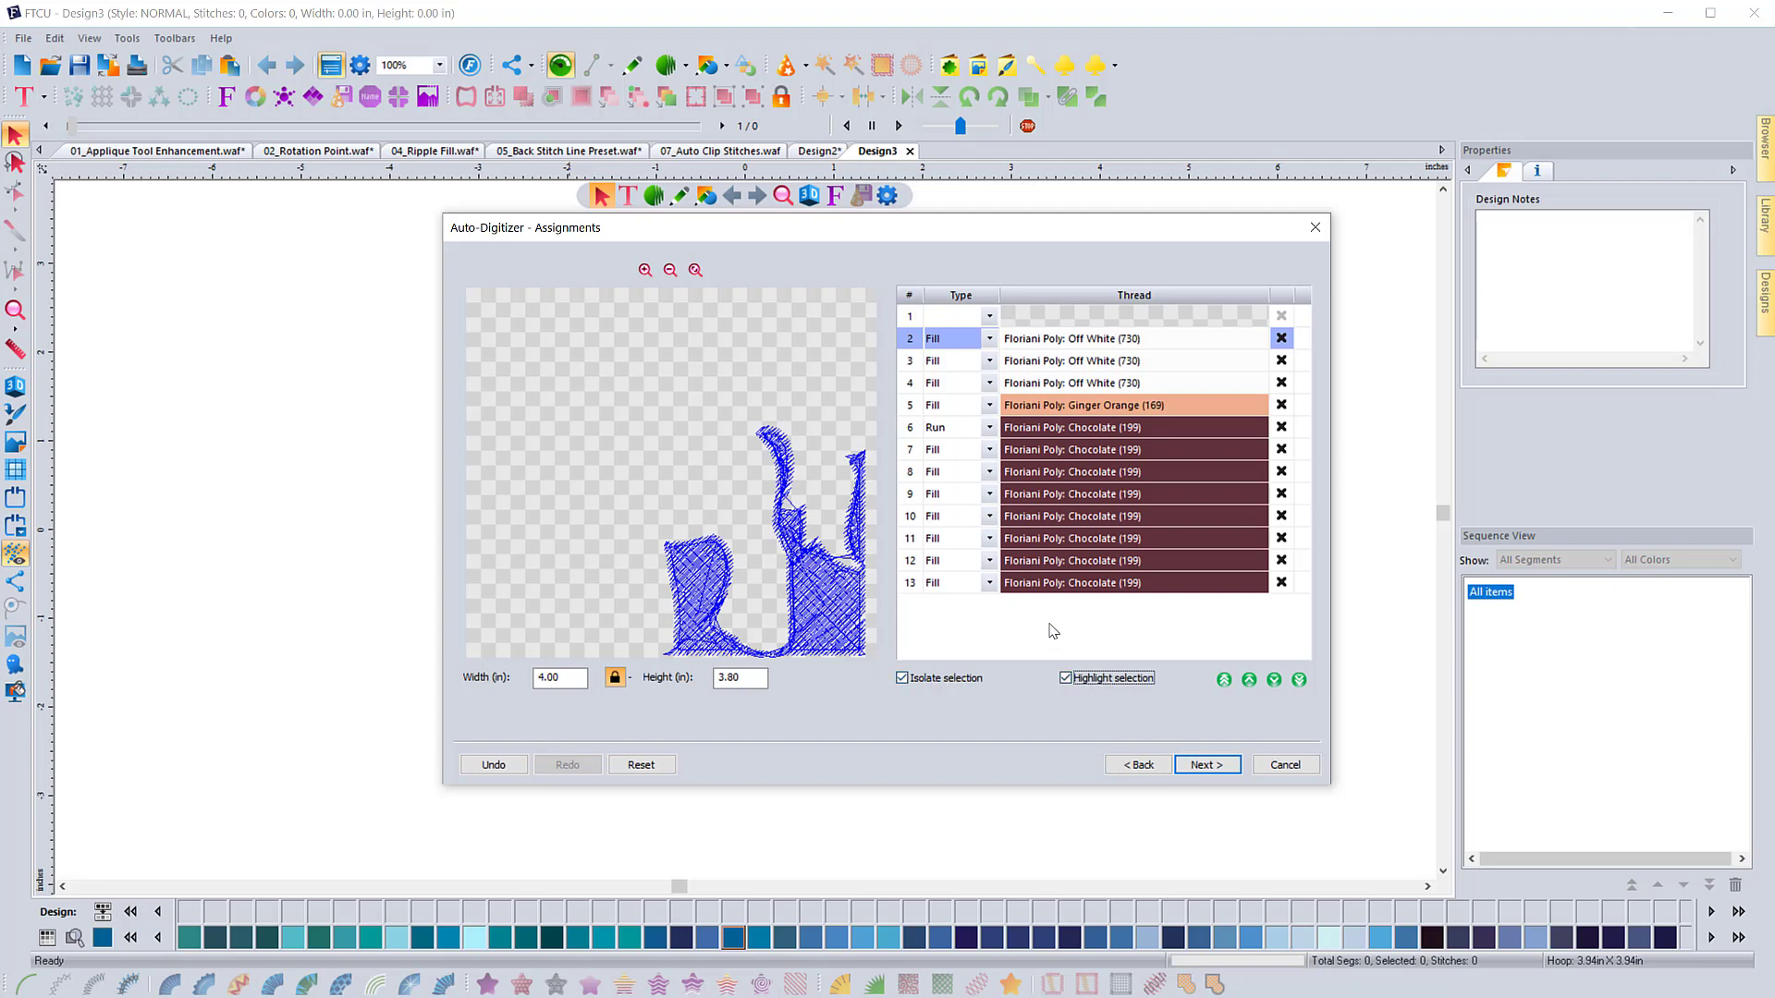
pyautogui.click(913, 679)
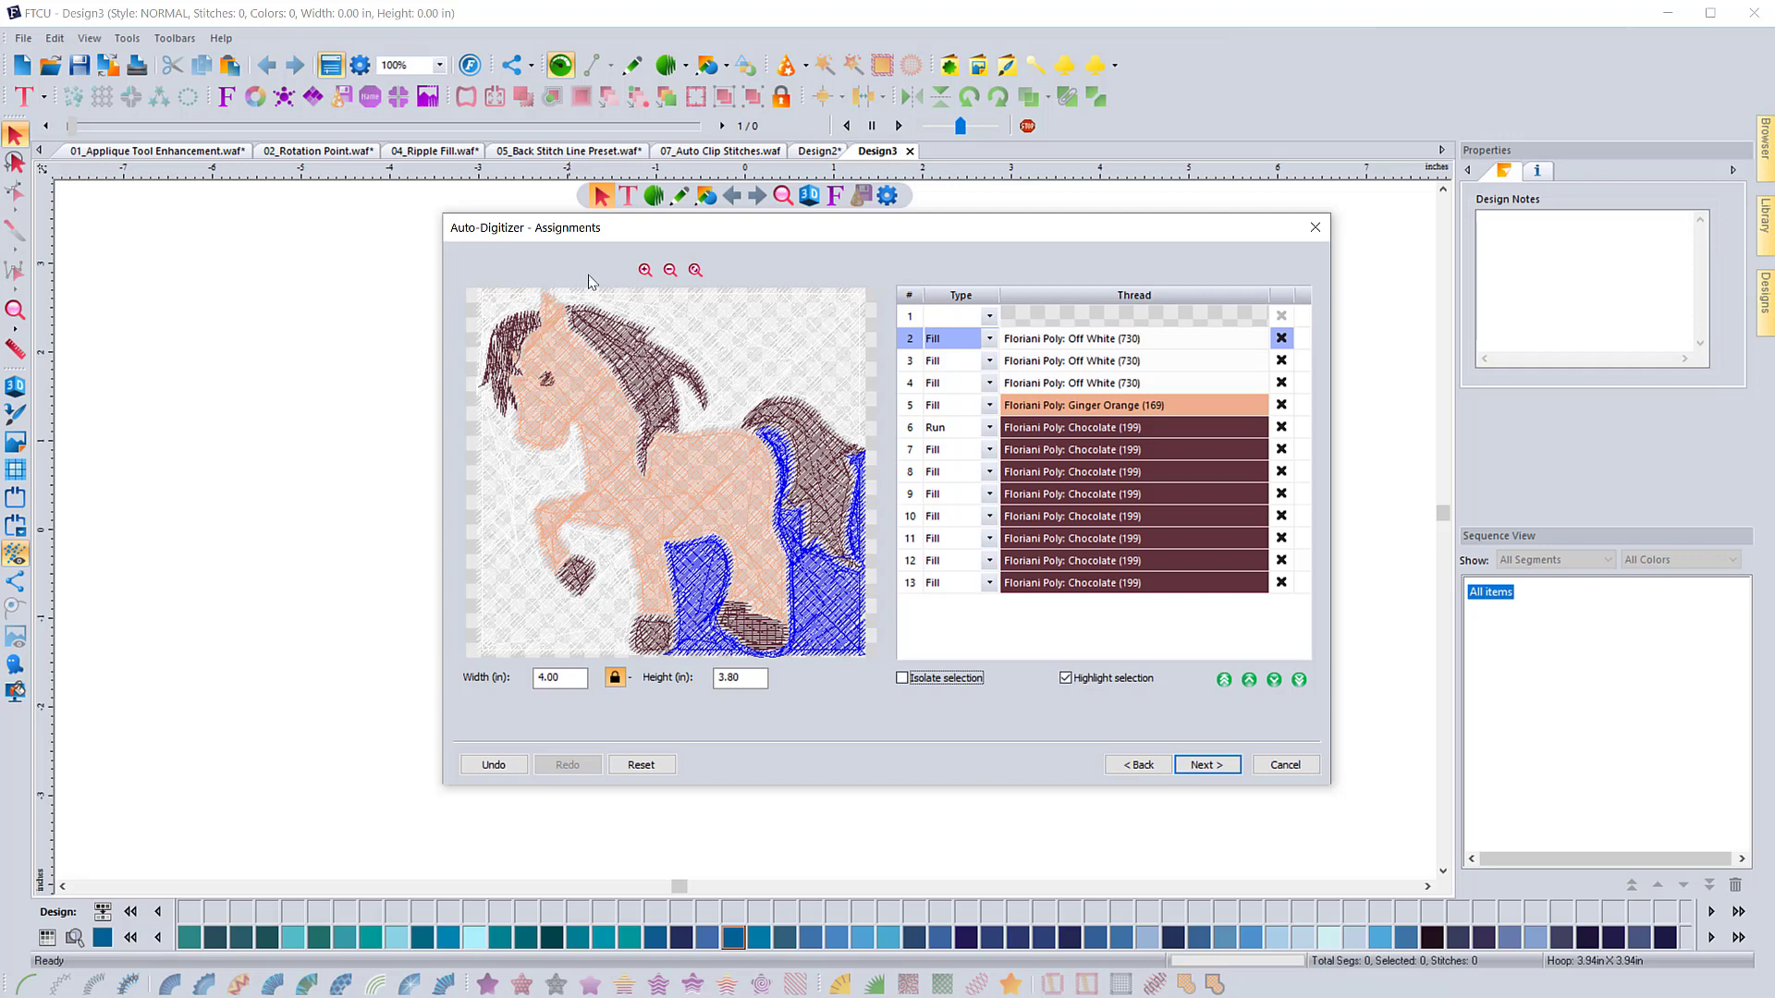
# Remove the stitch assignments of items 2, 3 and 4, the Off White background fills.
pyautogui.click(1282, 338)
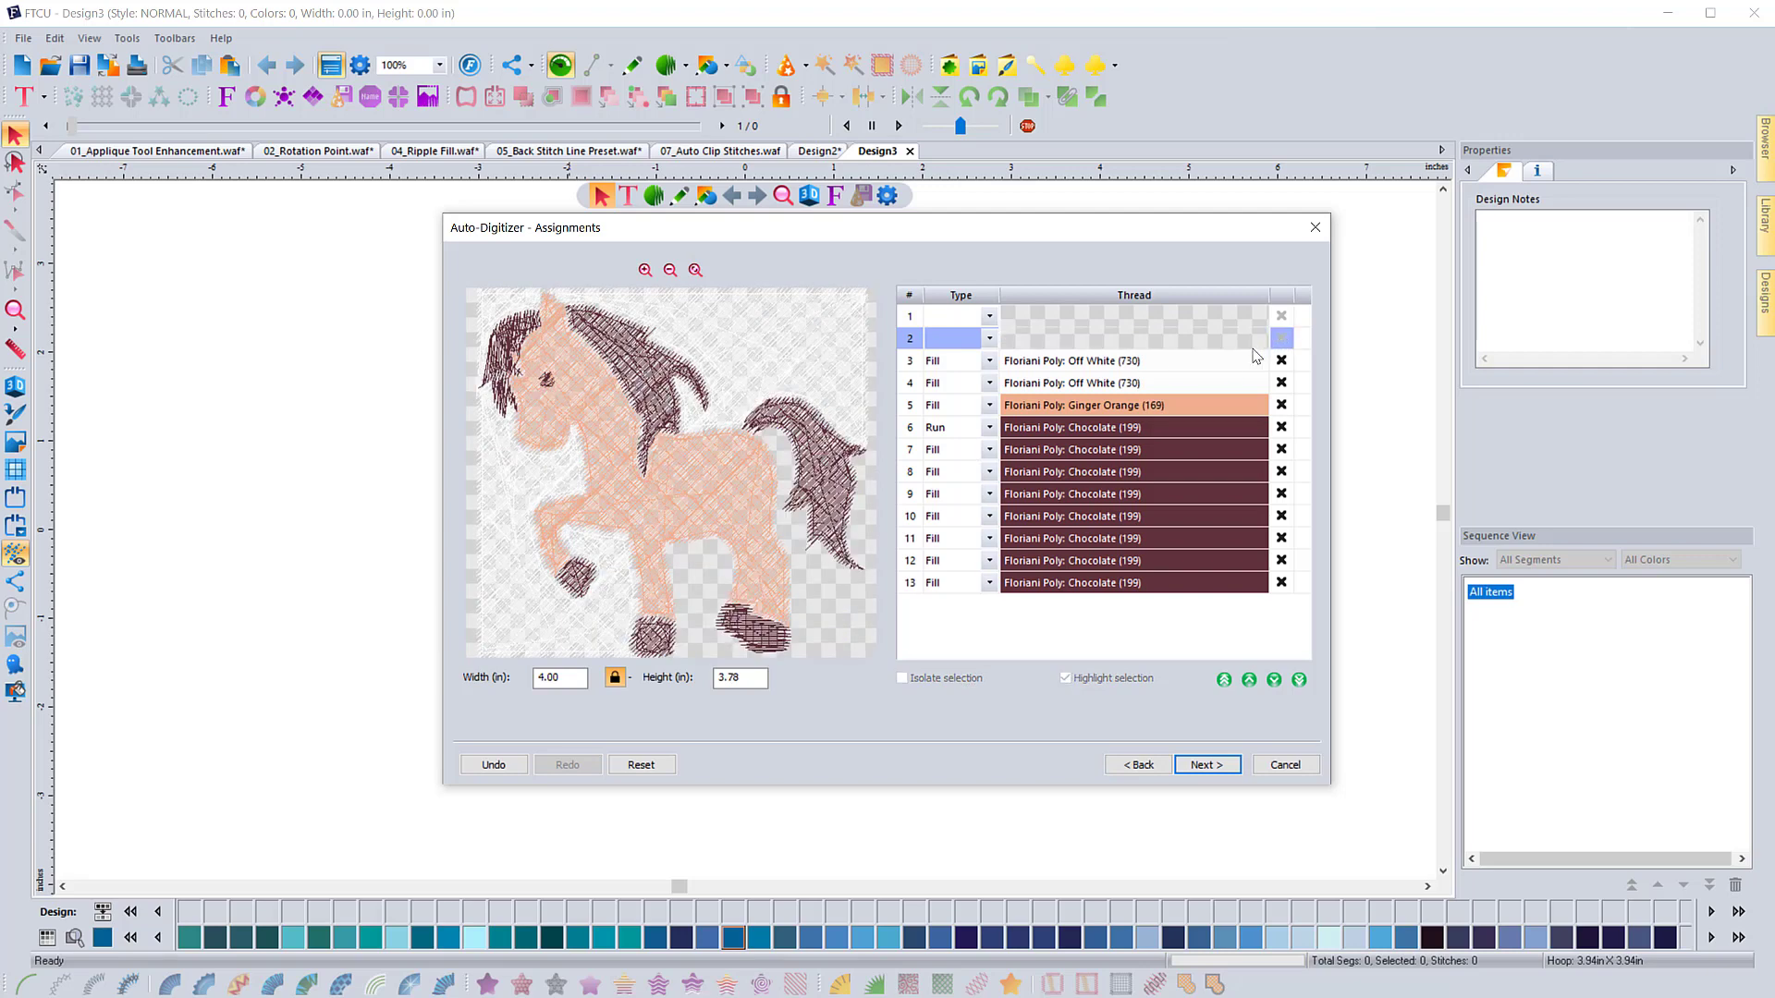
pyautogui.click(1224, 369)
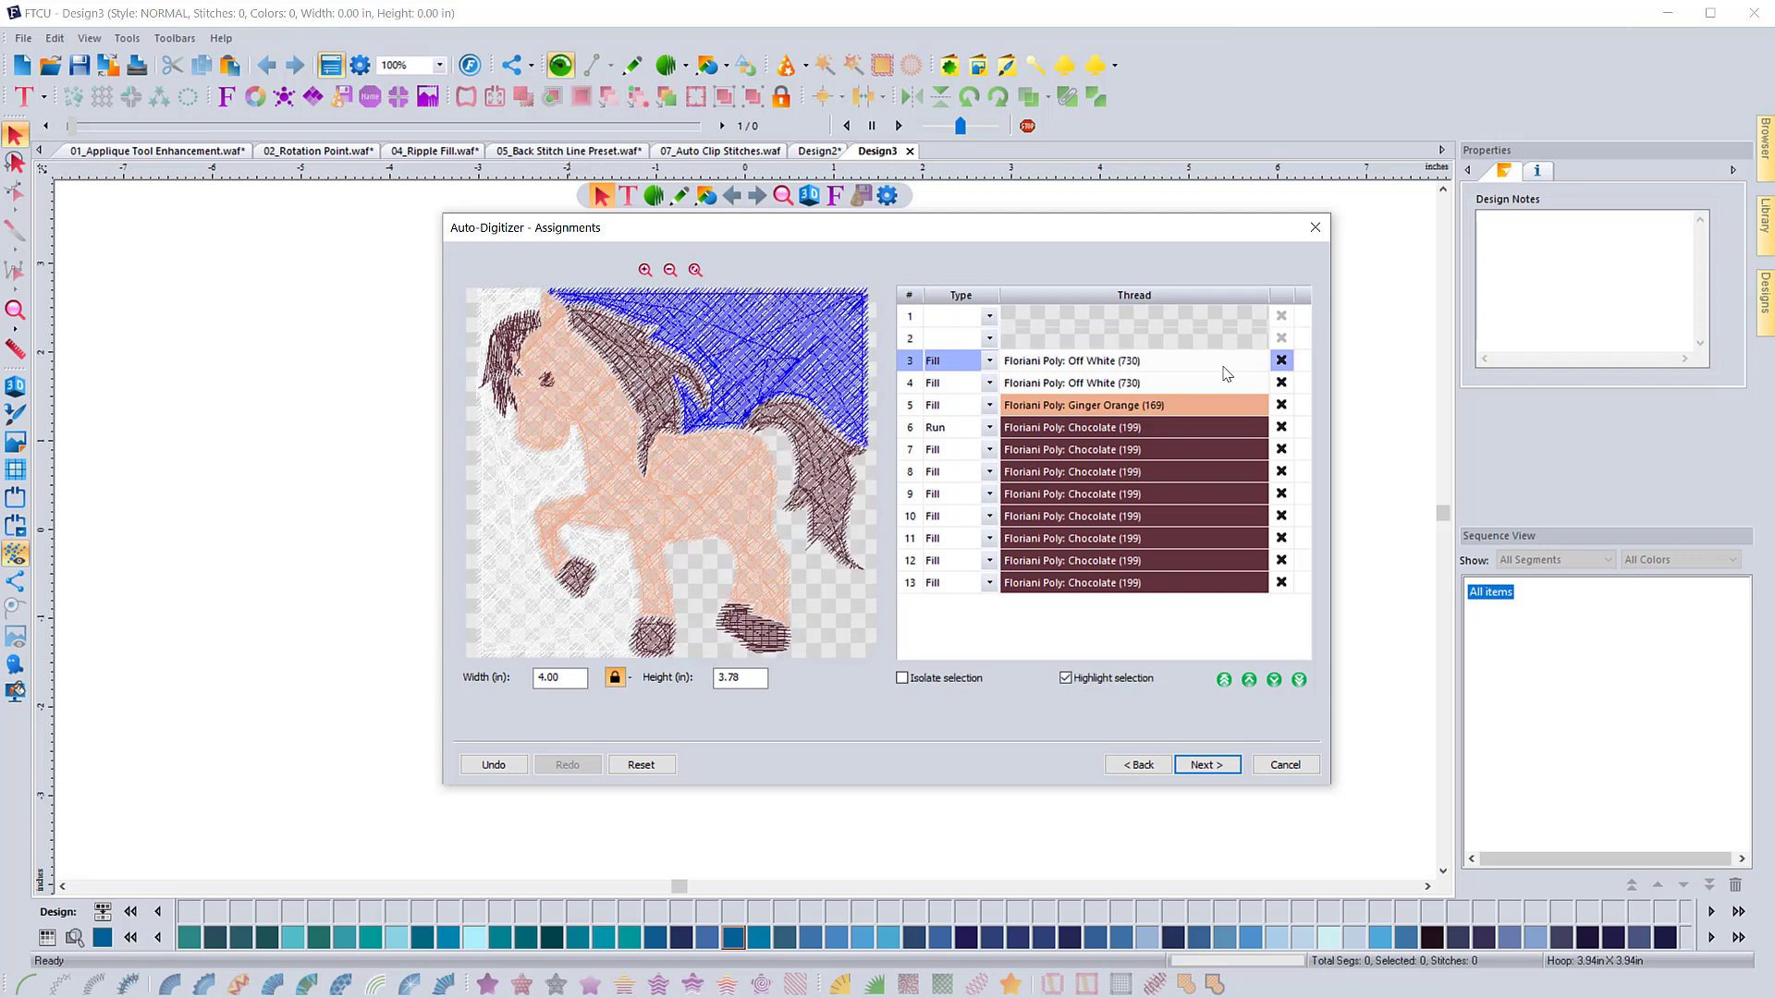
pyautogui.click(1281, 360)
pyautogui.click(1143, 384)
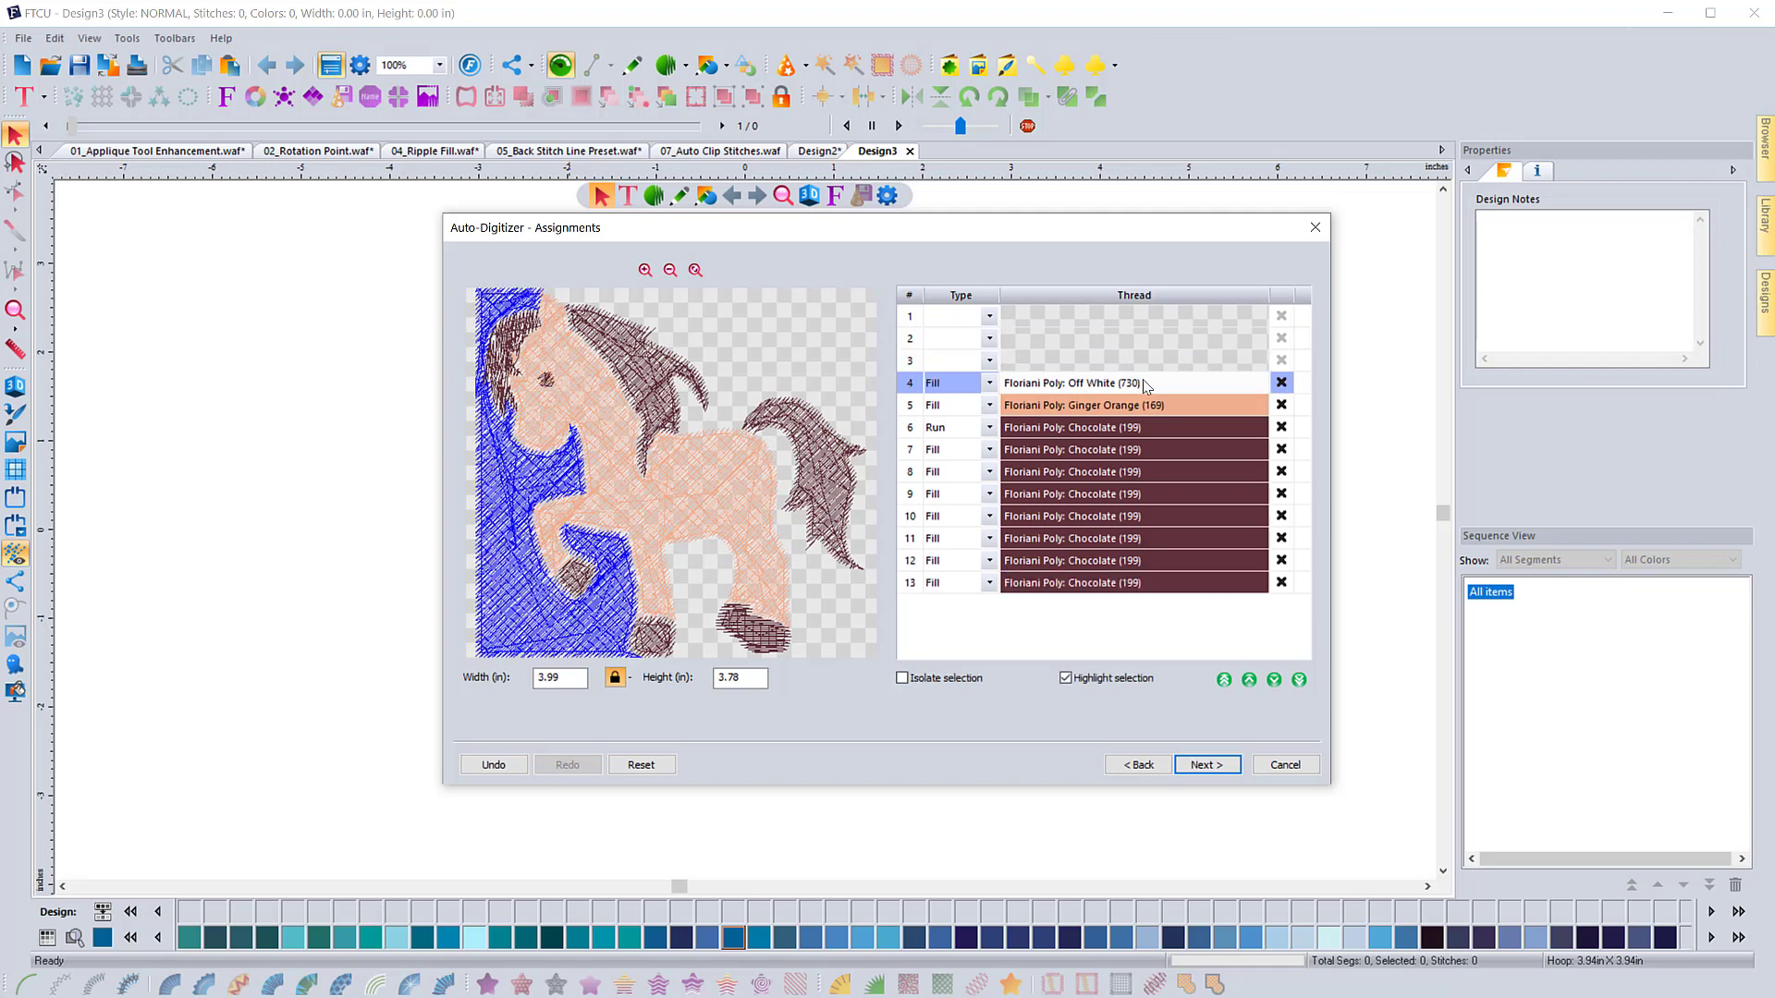
pyautogui.click(1281, 382)
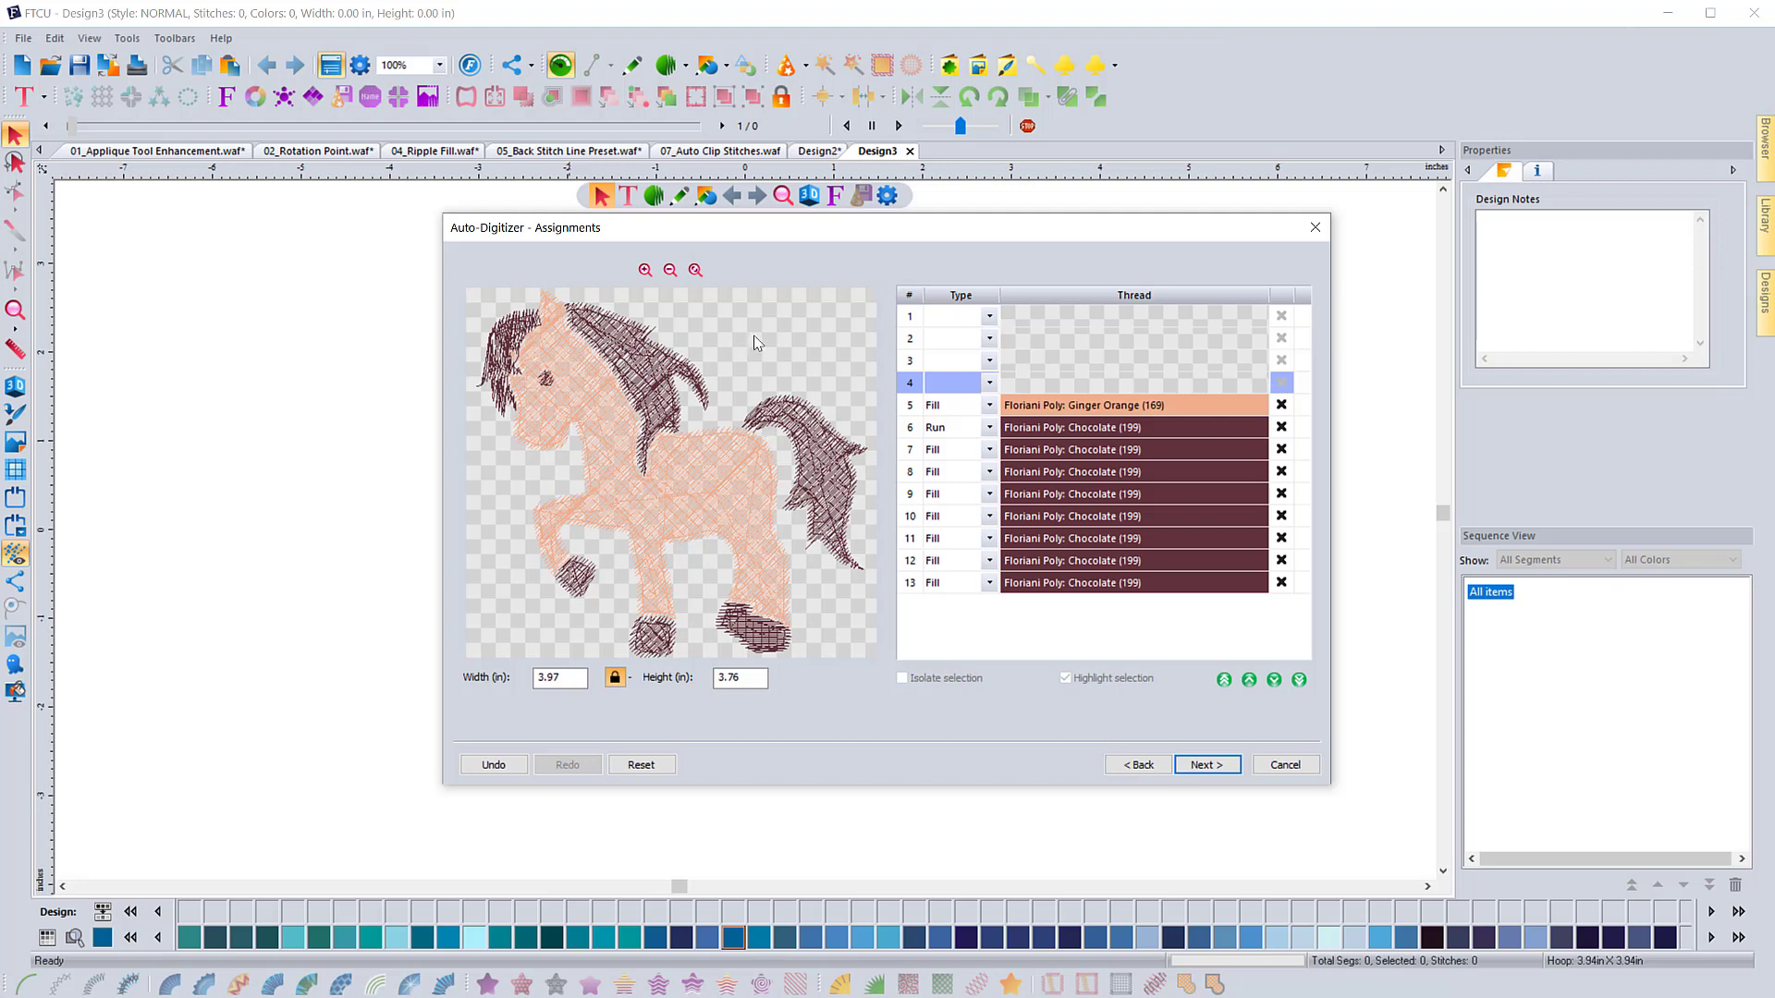
# Check items 5 and 6 in the preview, isolating item 6, and remove the stitch assignment of item 6, the Chocolate run.
pyautogui.click(1078, 408)
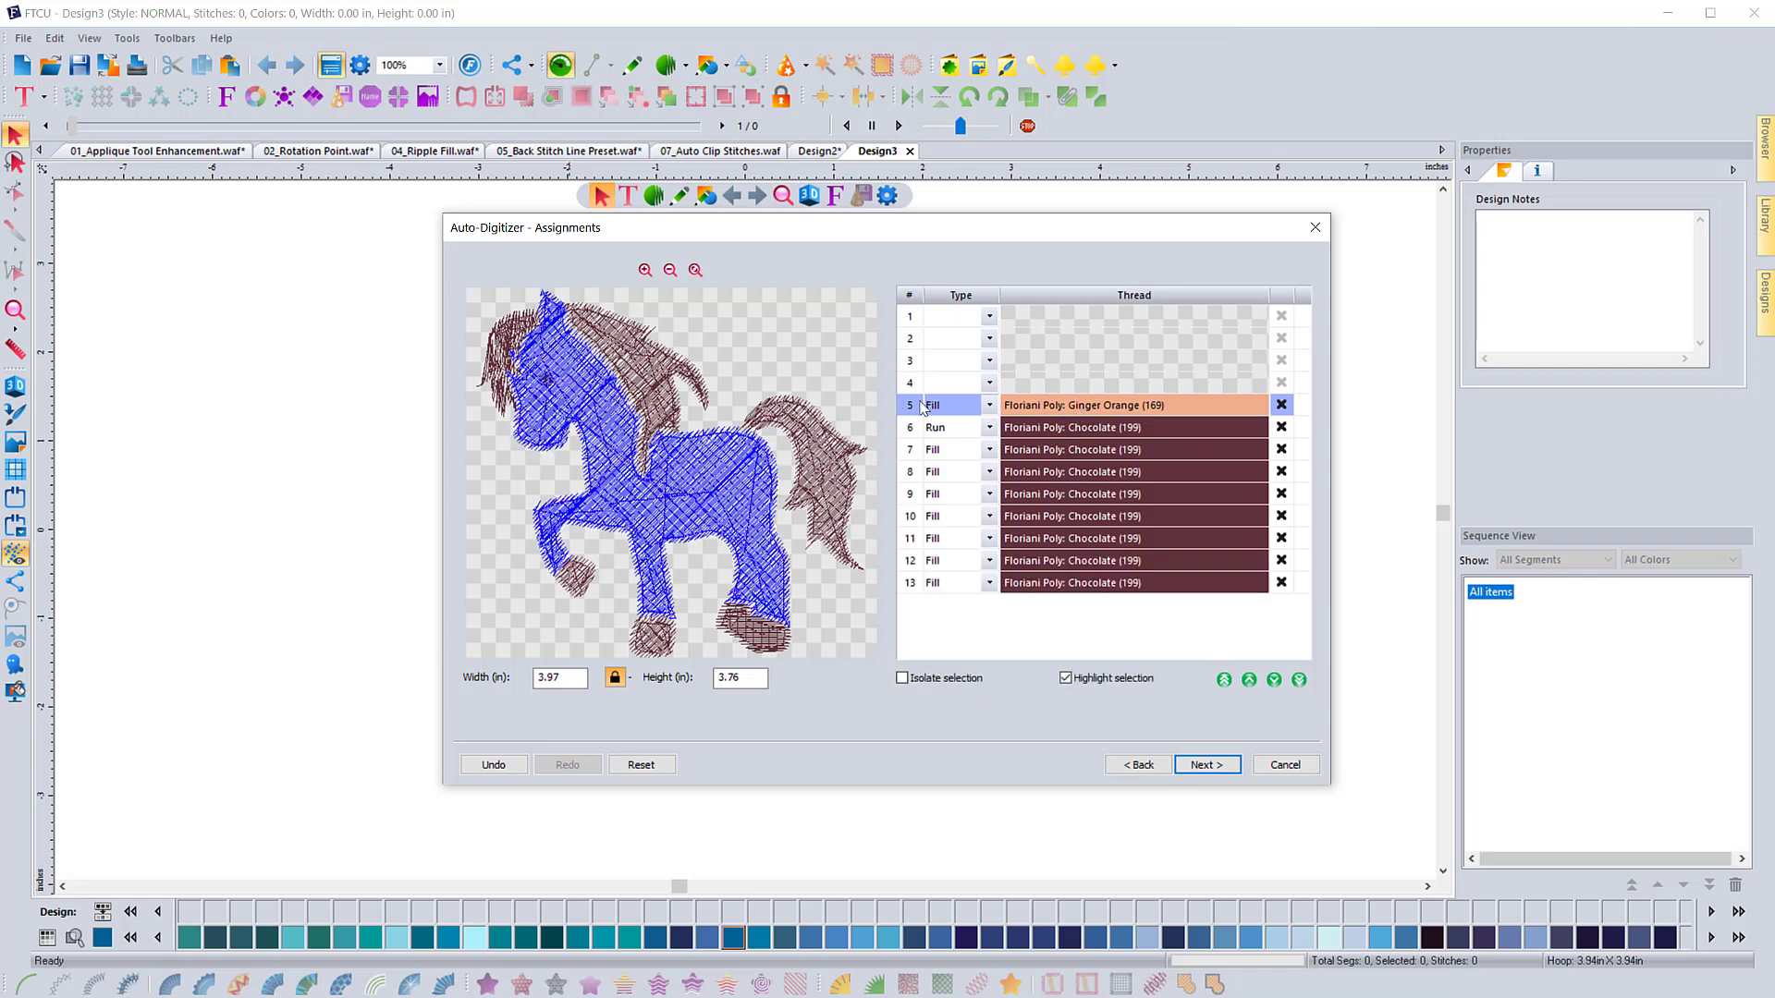
pyautogui.click(1065, 430)
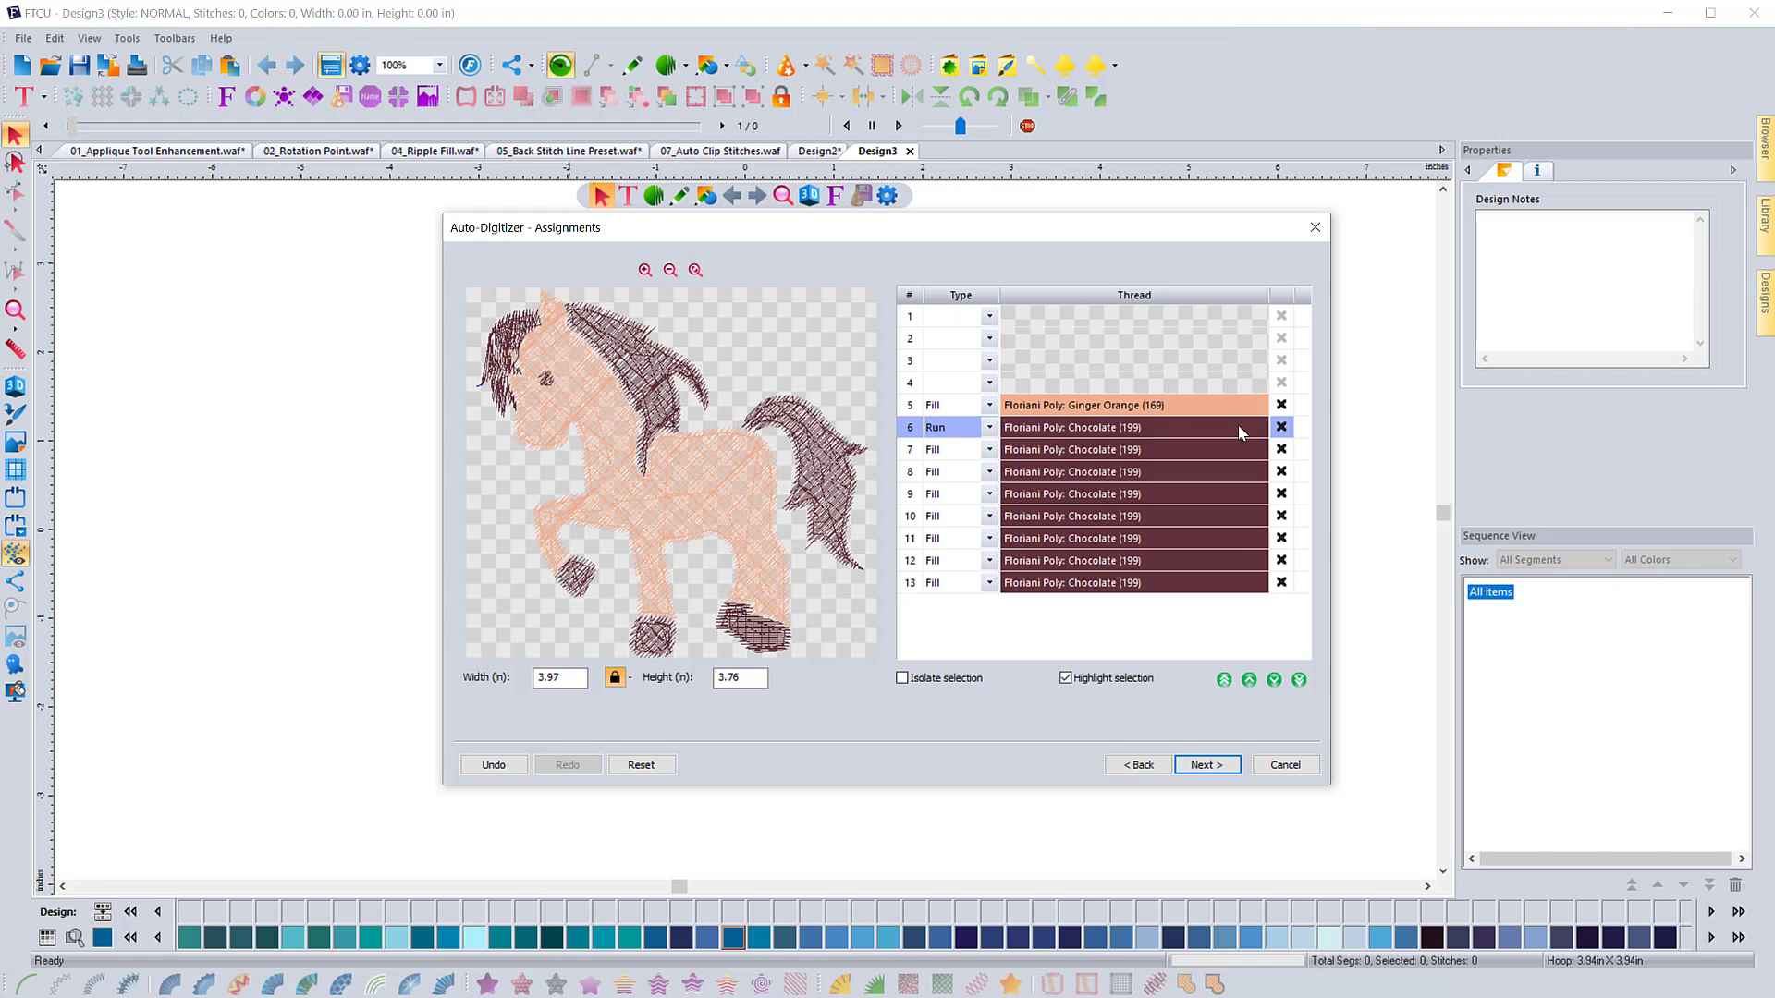
pyautogui.click(902, 679)
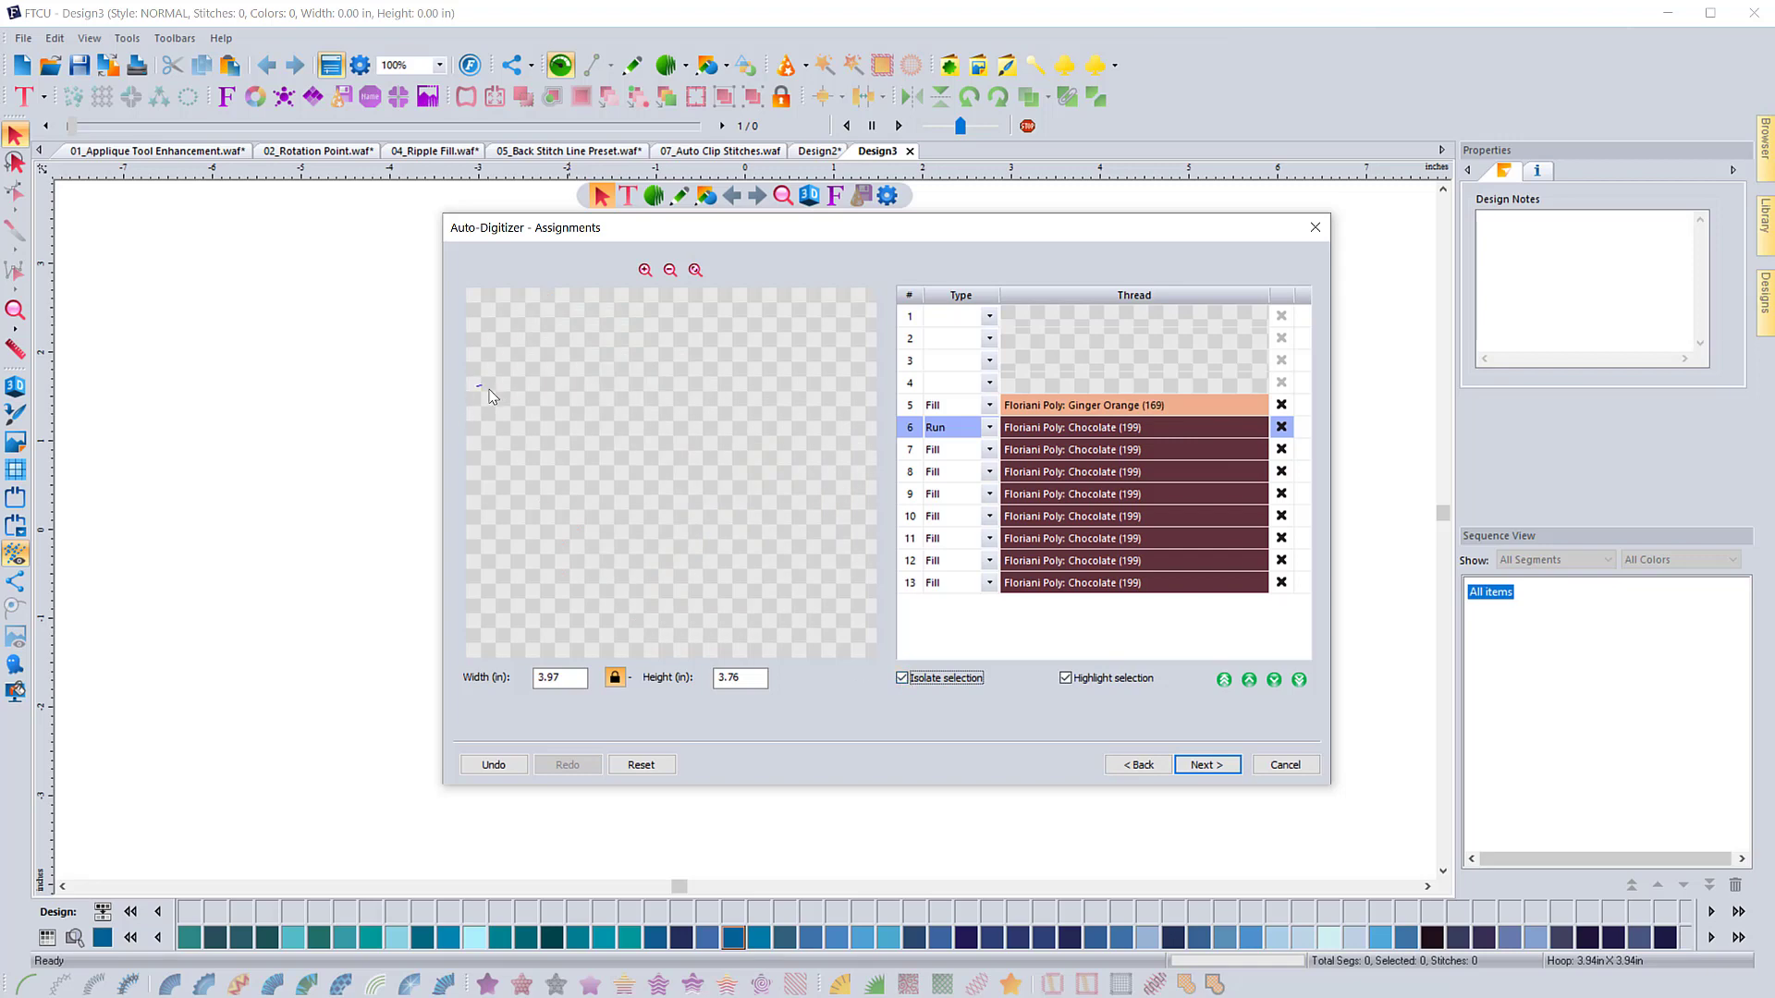
pyautogui.click(903, 679)
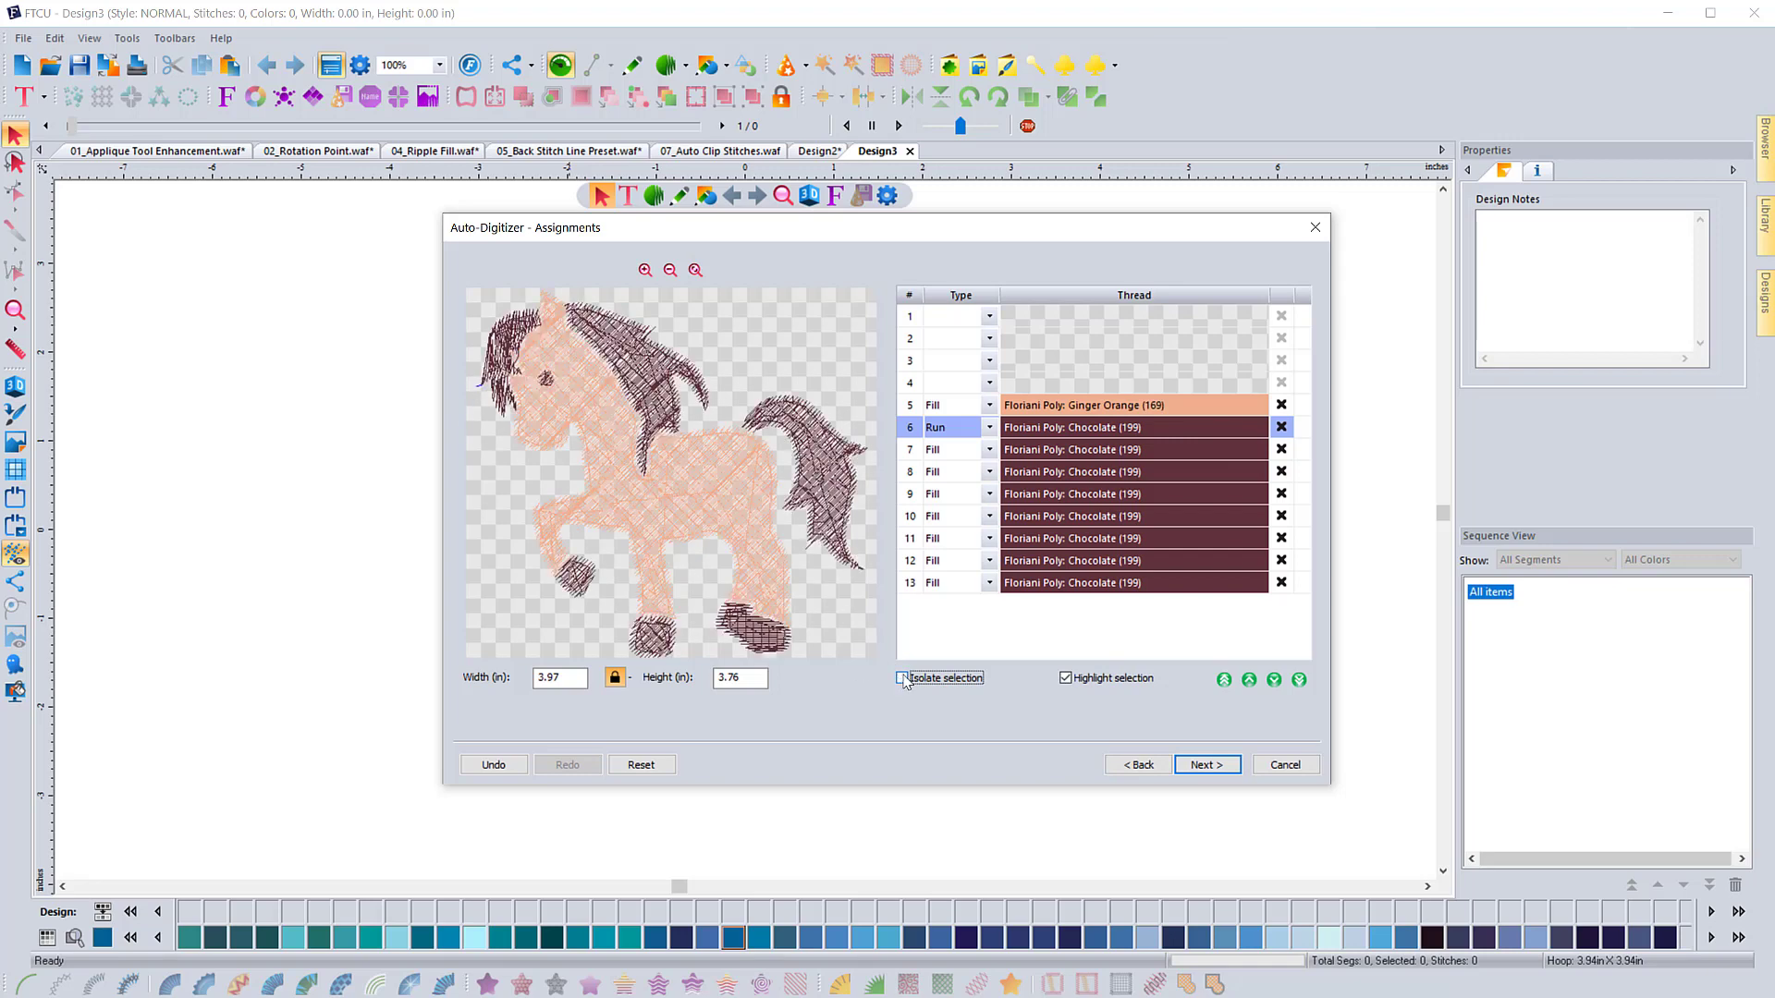
pyautogui.click(1281, 427)
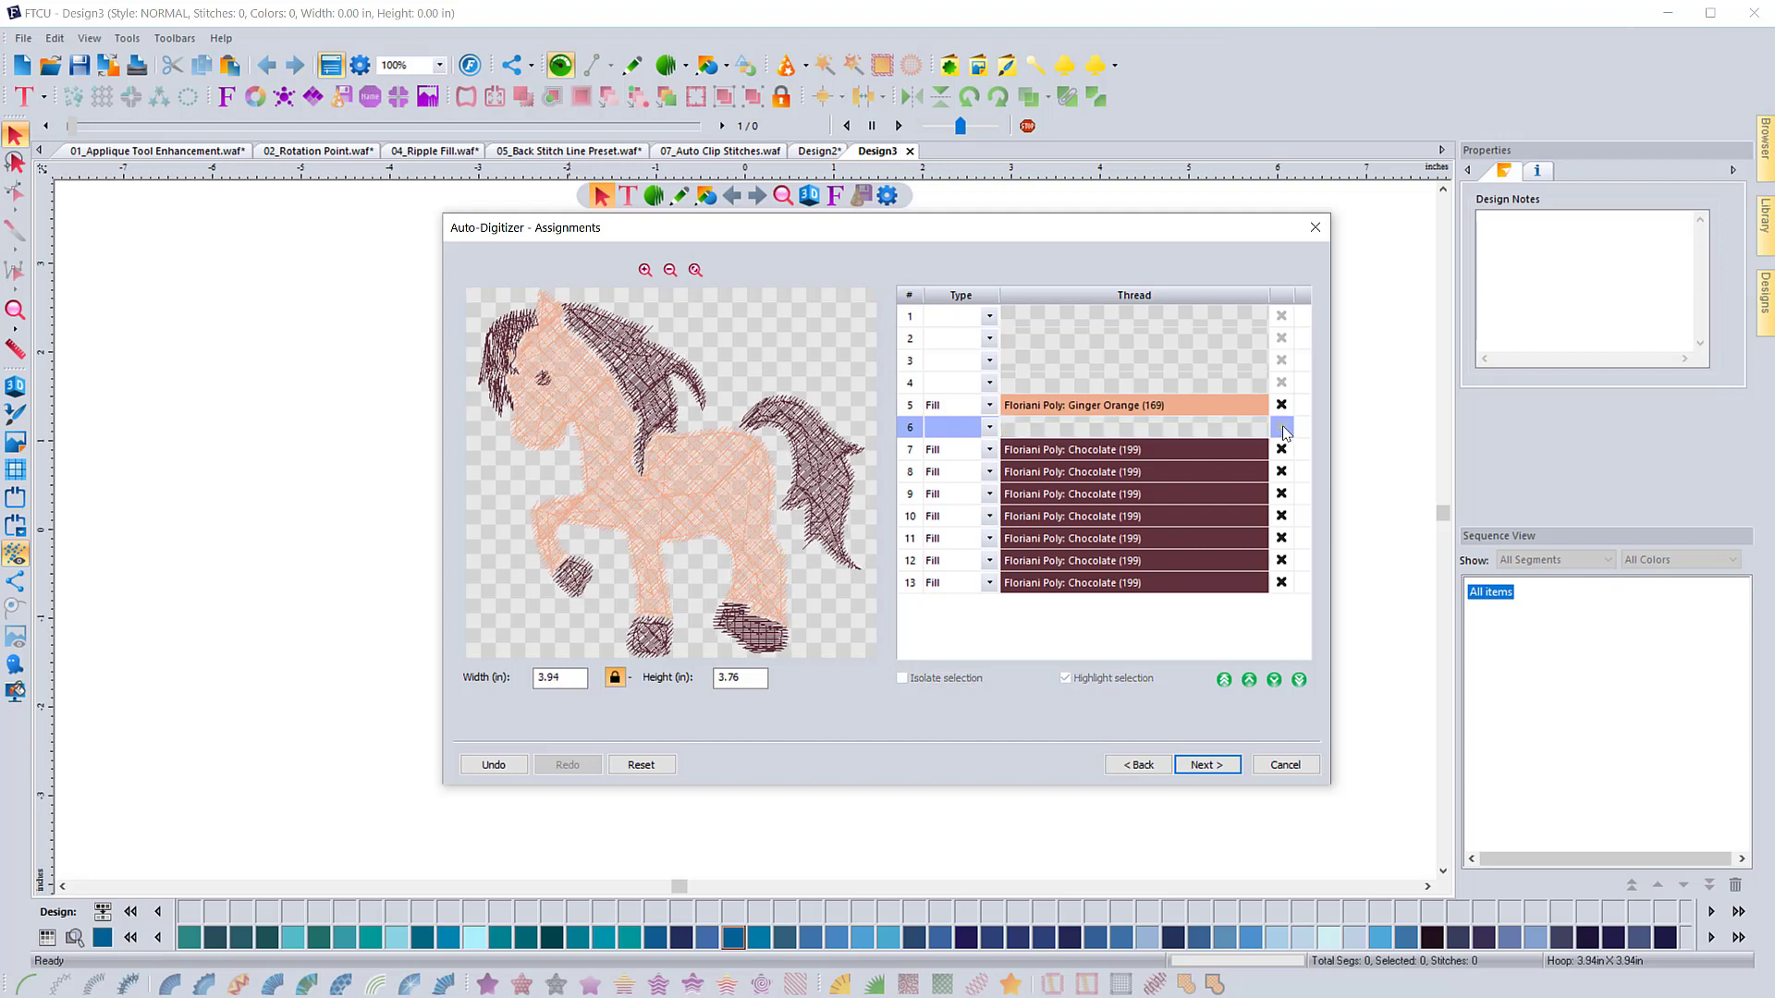
# Change the stitch type of item 8, the horse's eye, from Fill to Satin.
pyautogui.click(1150, 449)
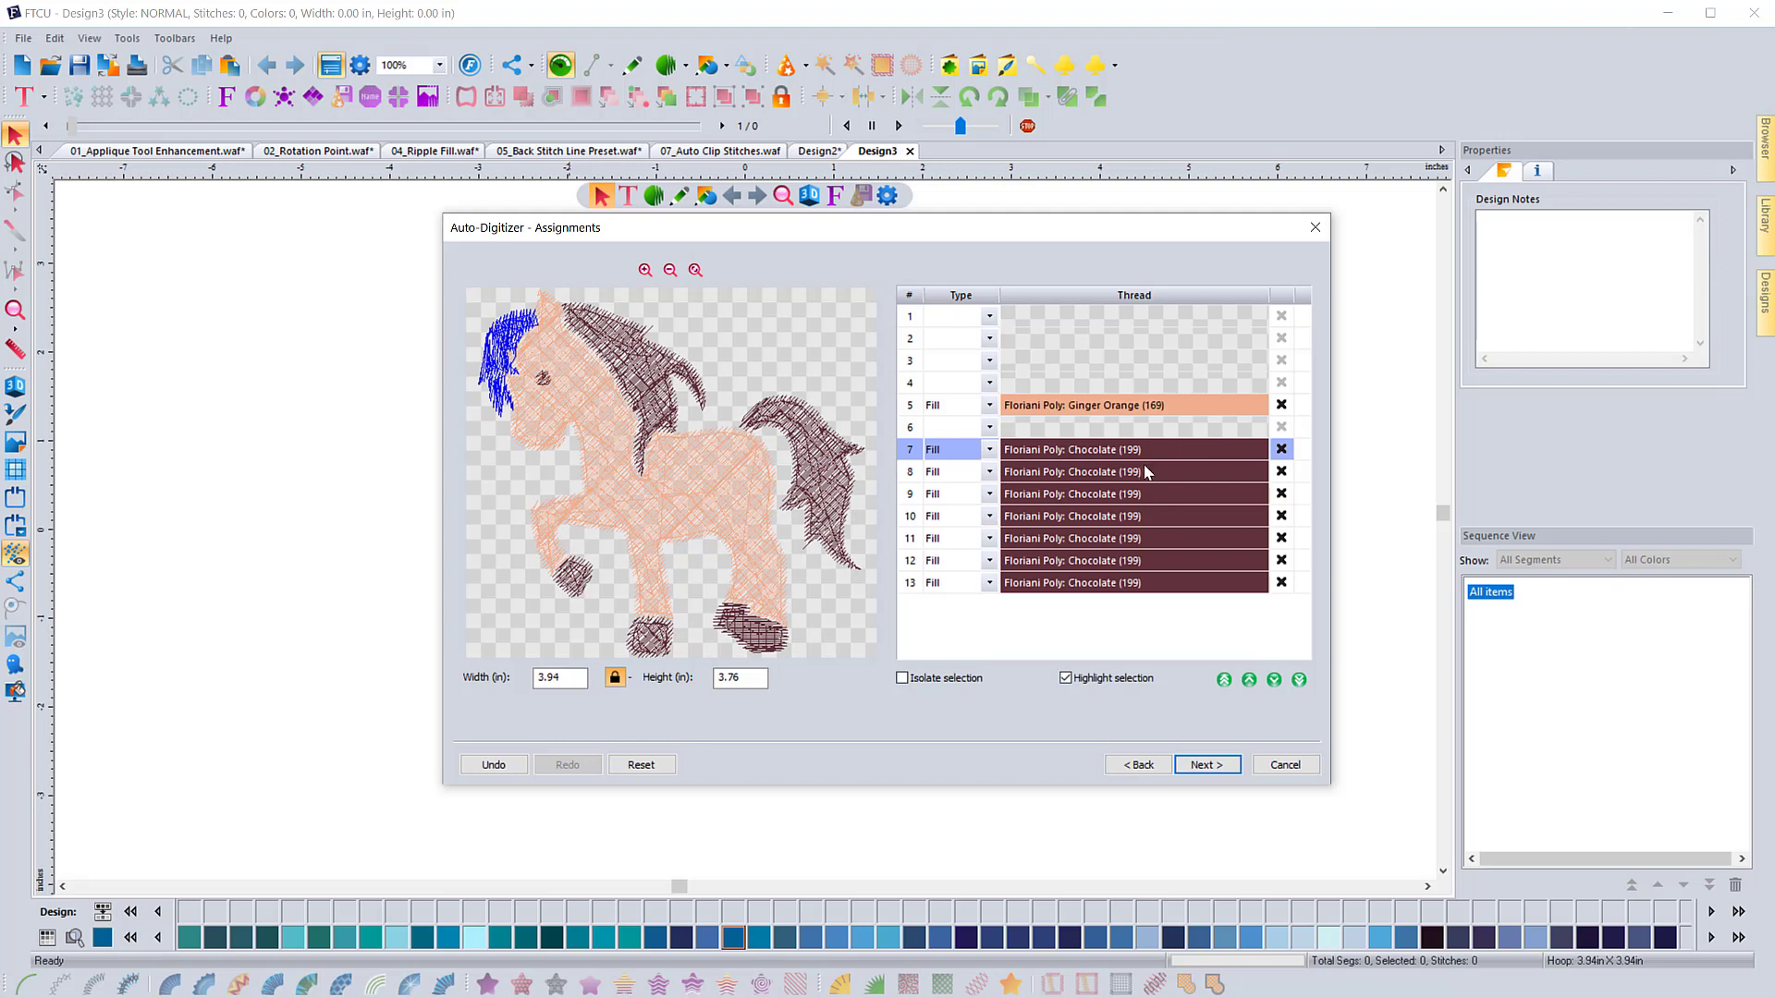
pyautogui.click(1145, 471)
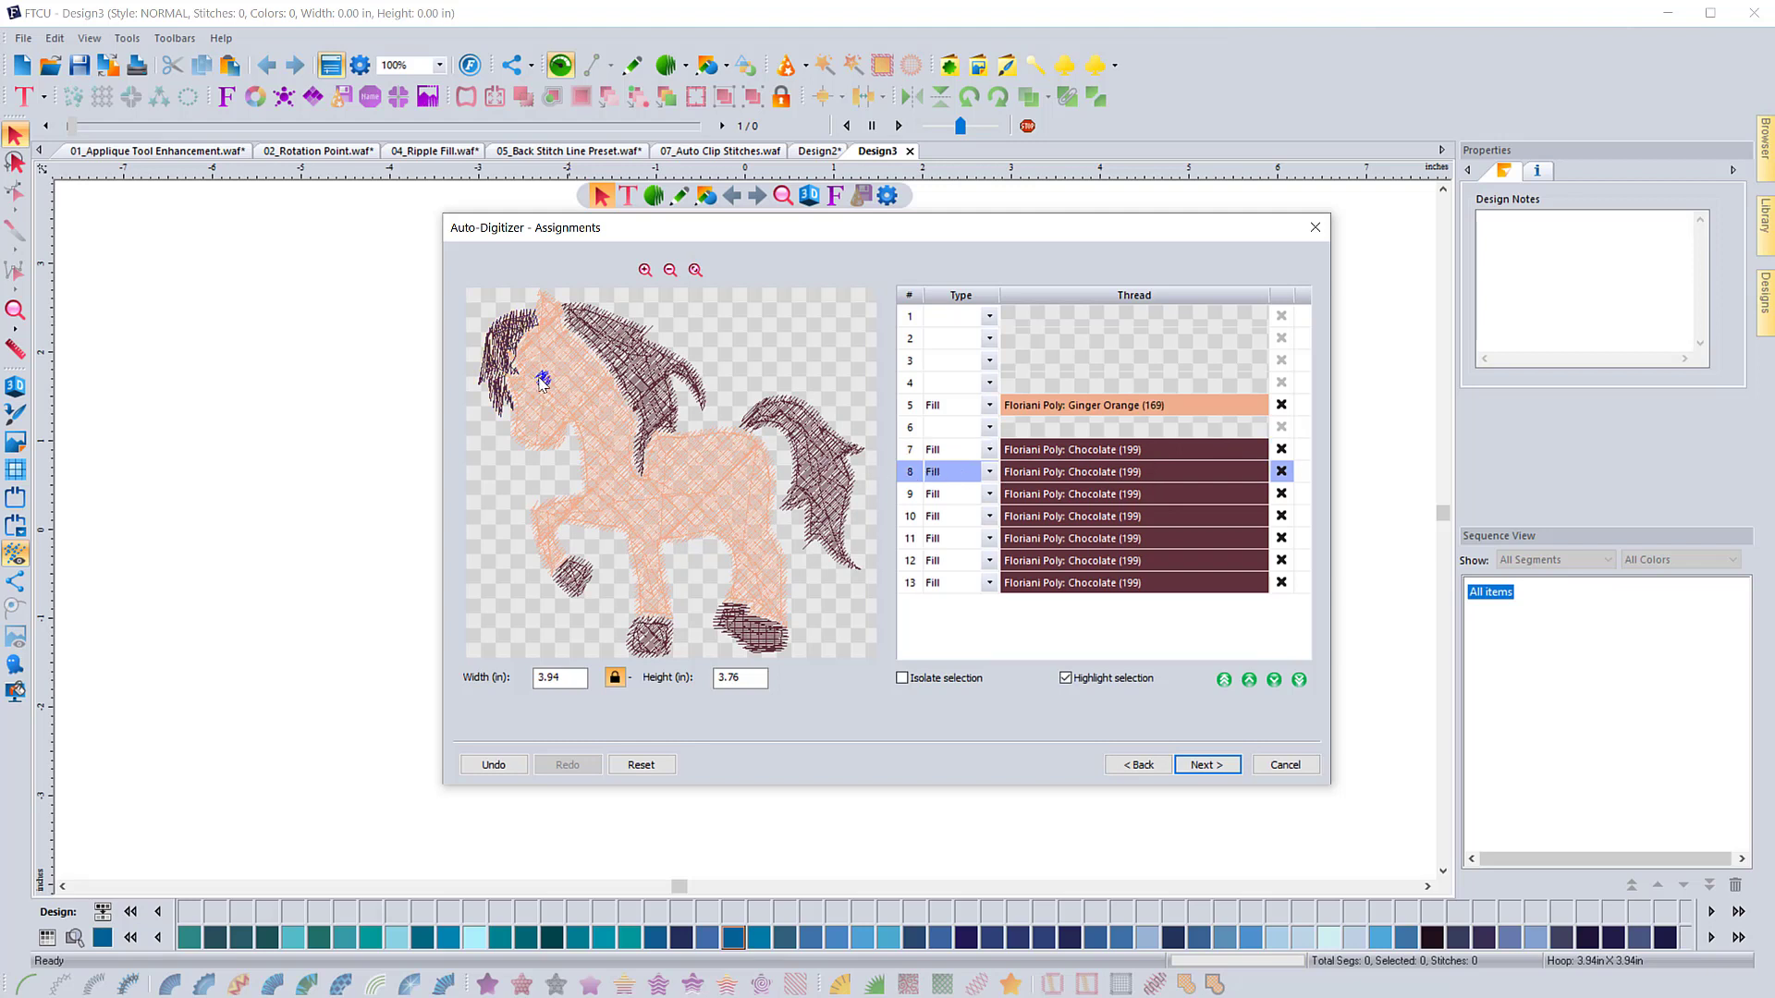
pyautogui.click(989, 471)
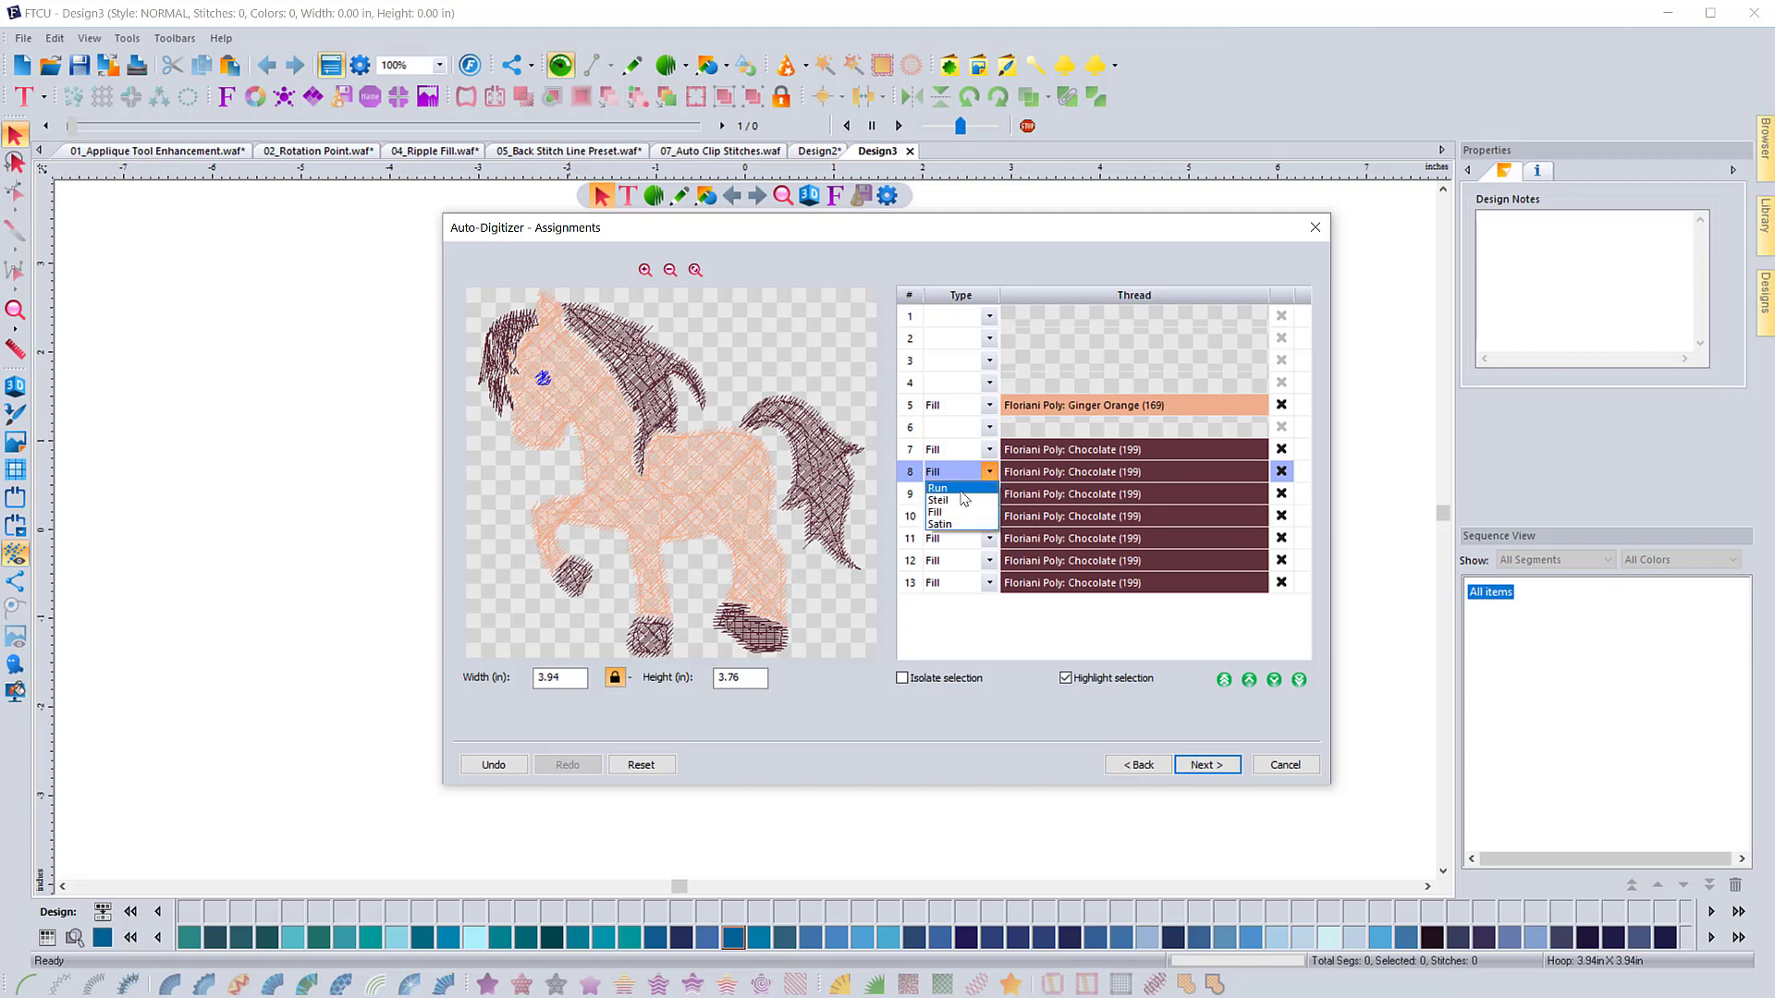
pyautogui.click(952, 524)
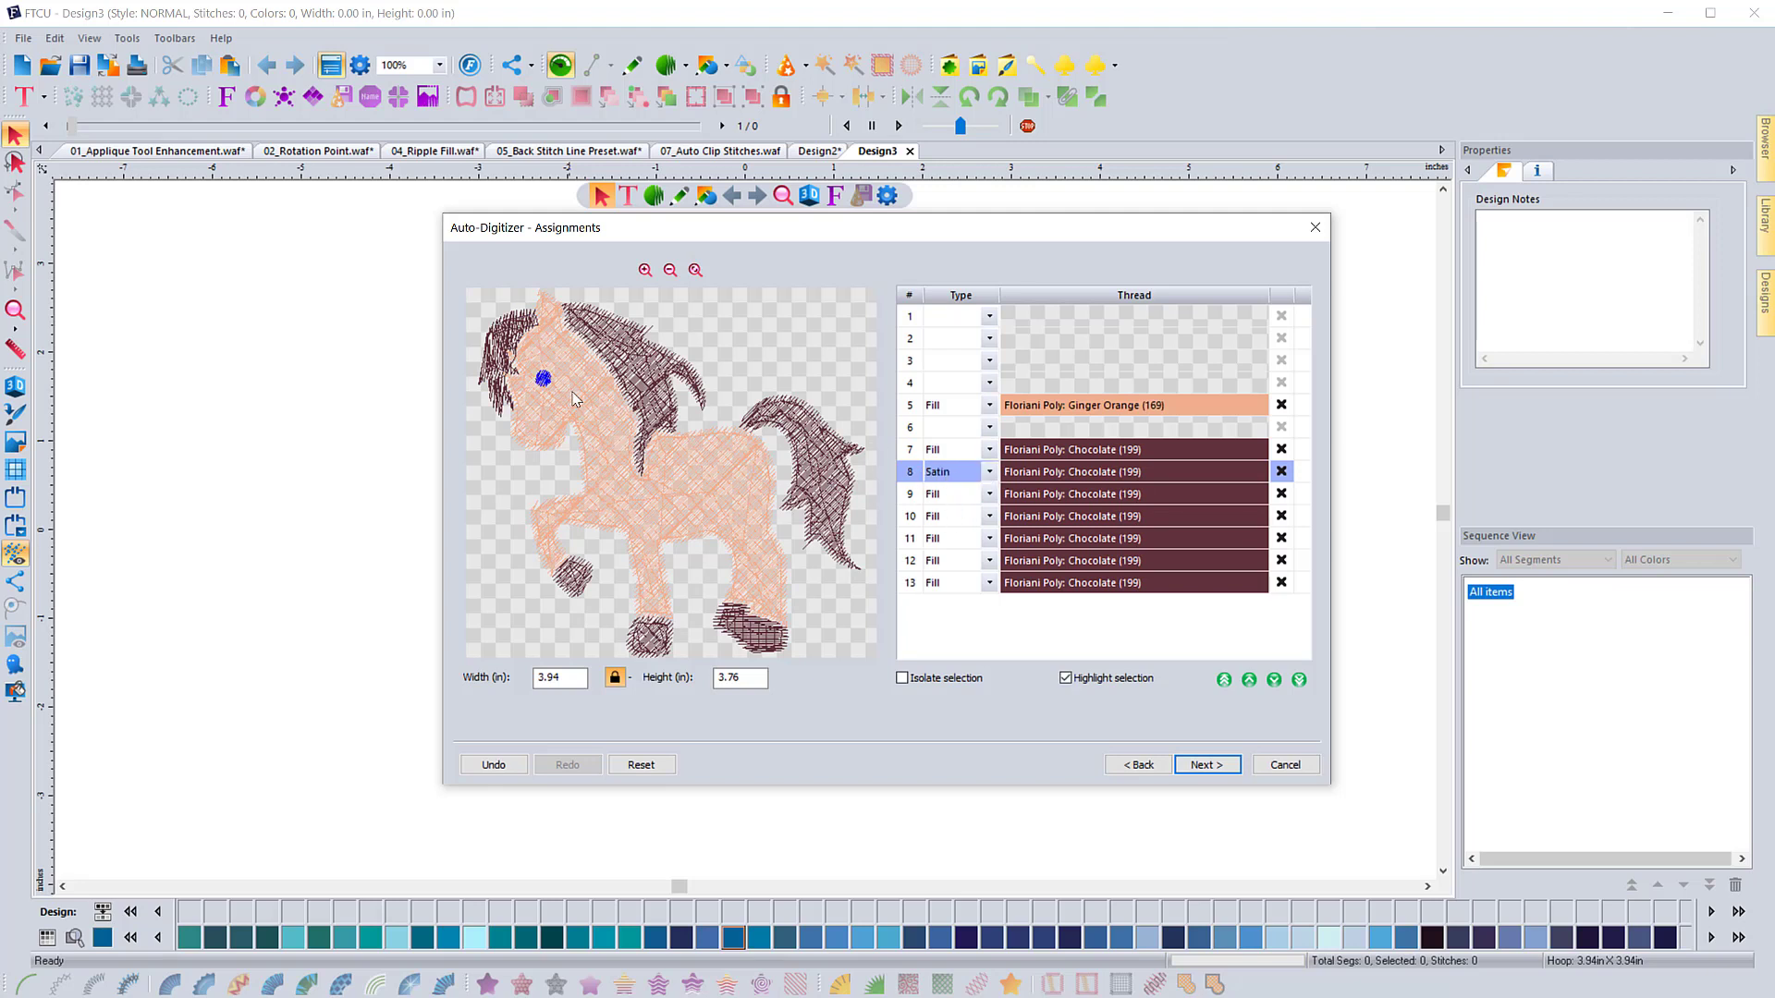
# Examine which parts of the horse items 9 to 12 cover in the preview.
pyautogui.click(1047, 499)
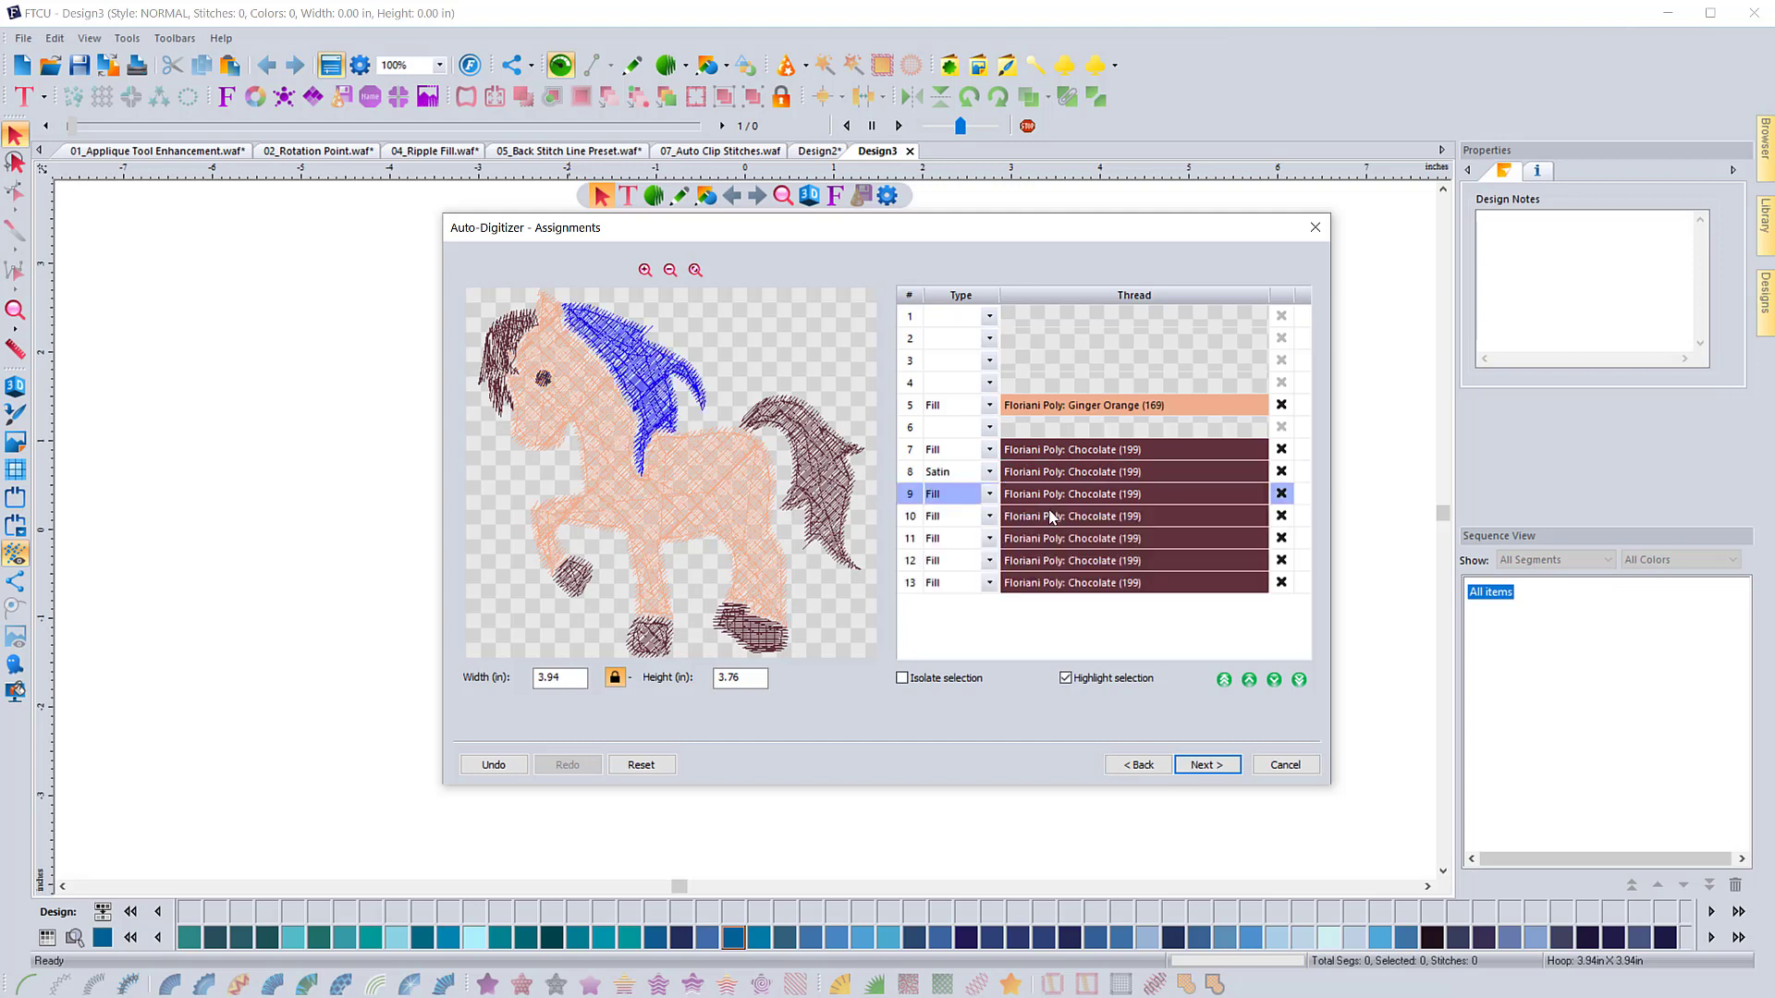
pyautogui.click(1051, 516)
pyautogui.click(1053, 538)
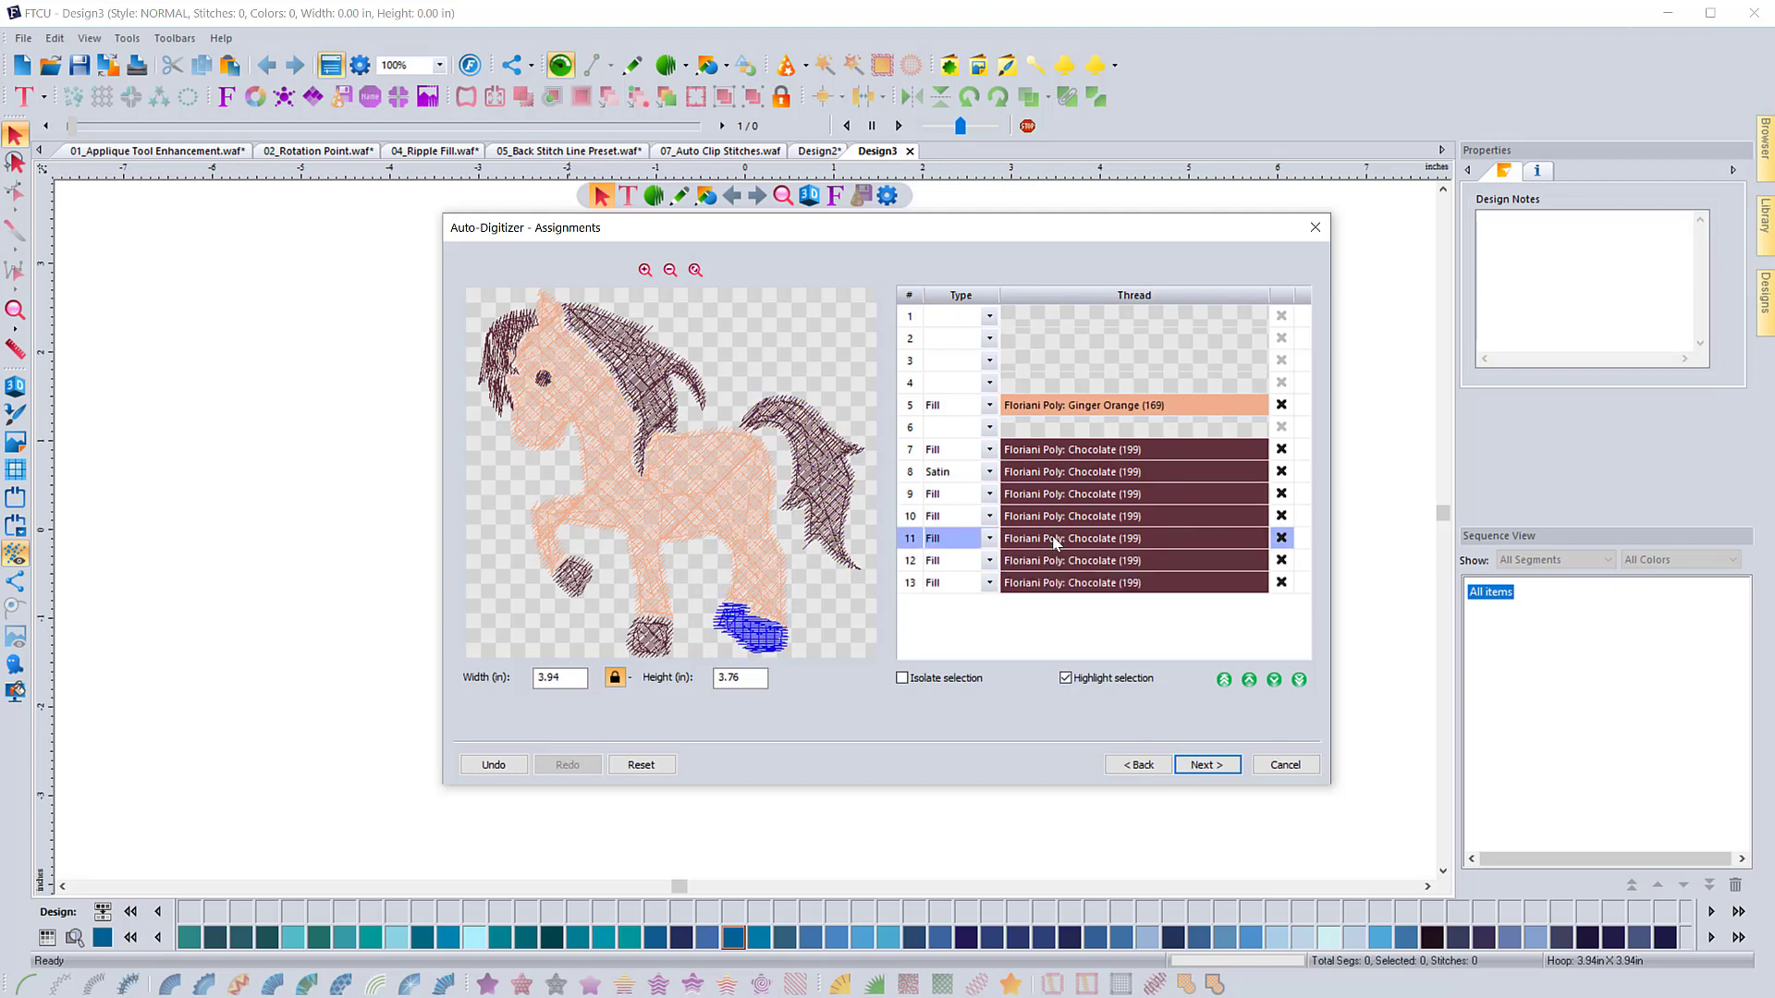
pyautogui.click(1050, 558)
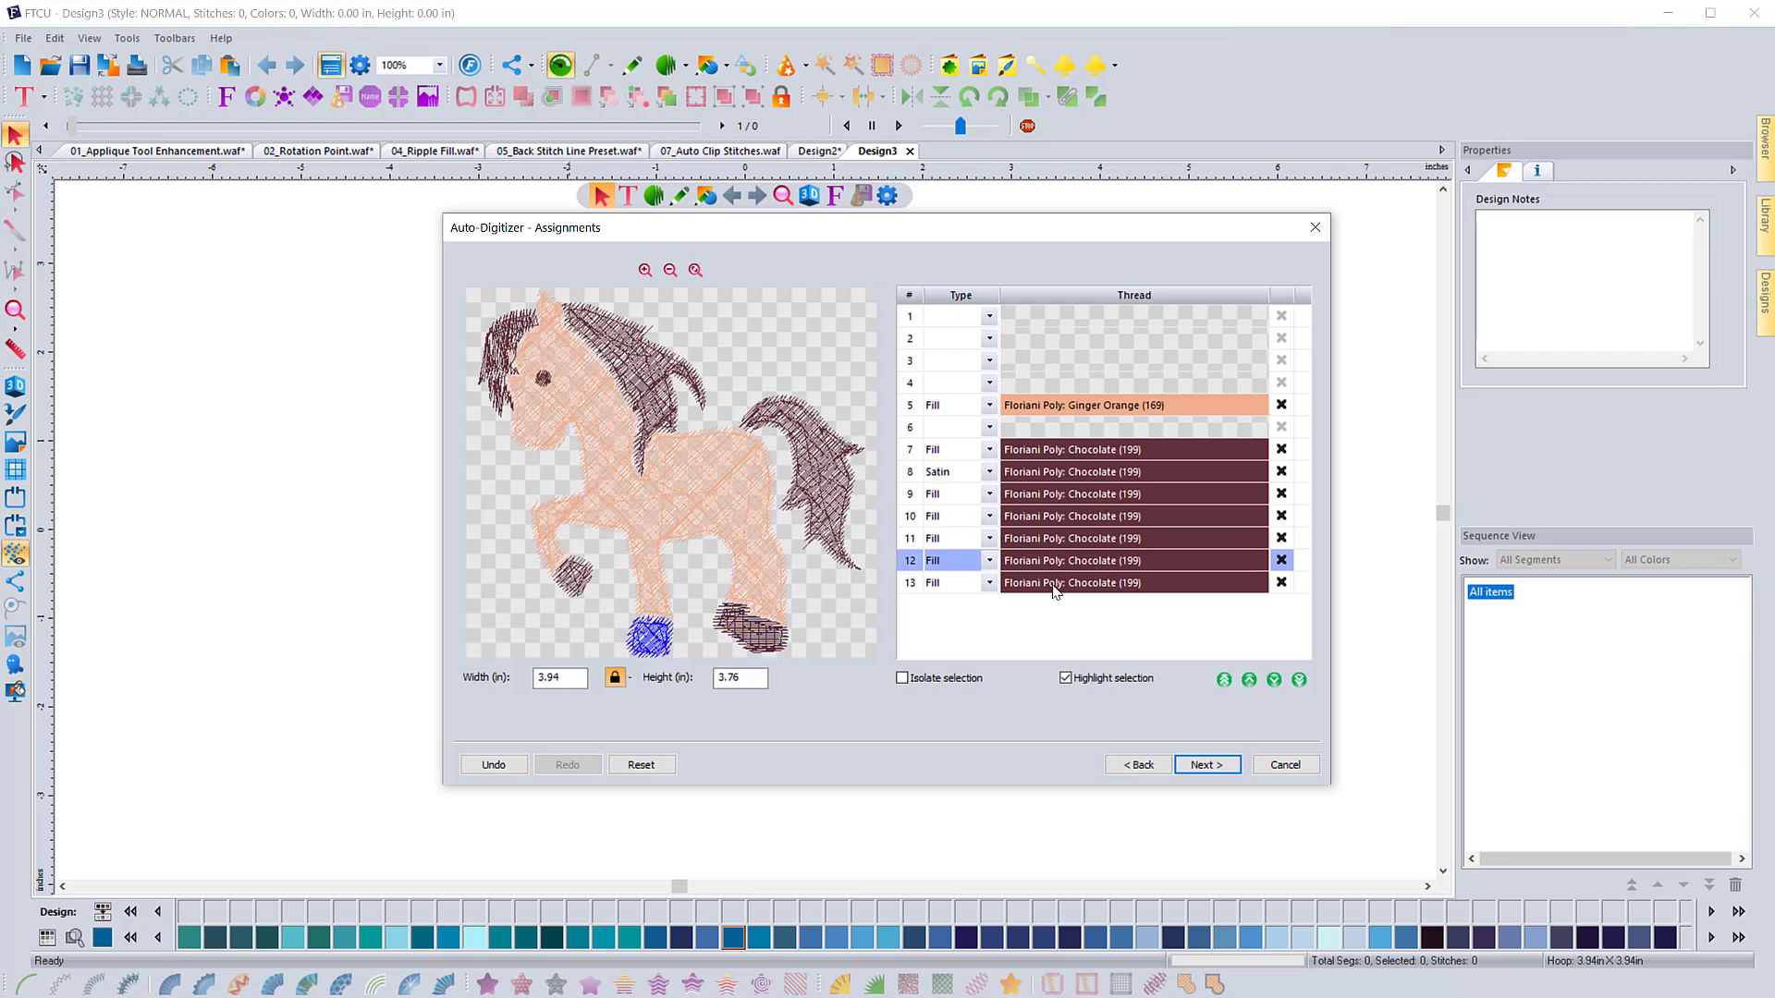
# Move item 13, the raised front hoof, up two places in the stitching order to position 11.
pyautogui.click(1052, 584)
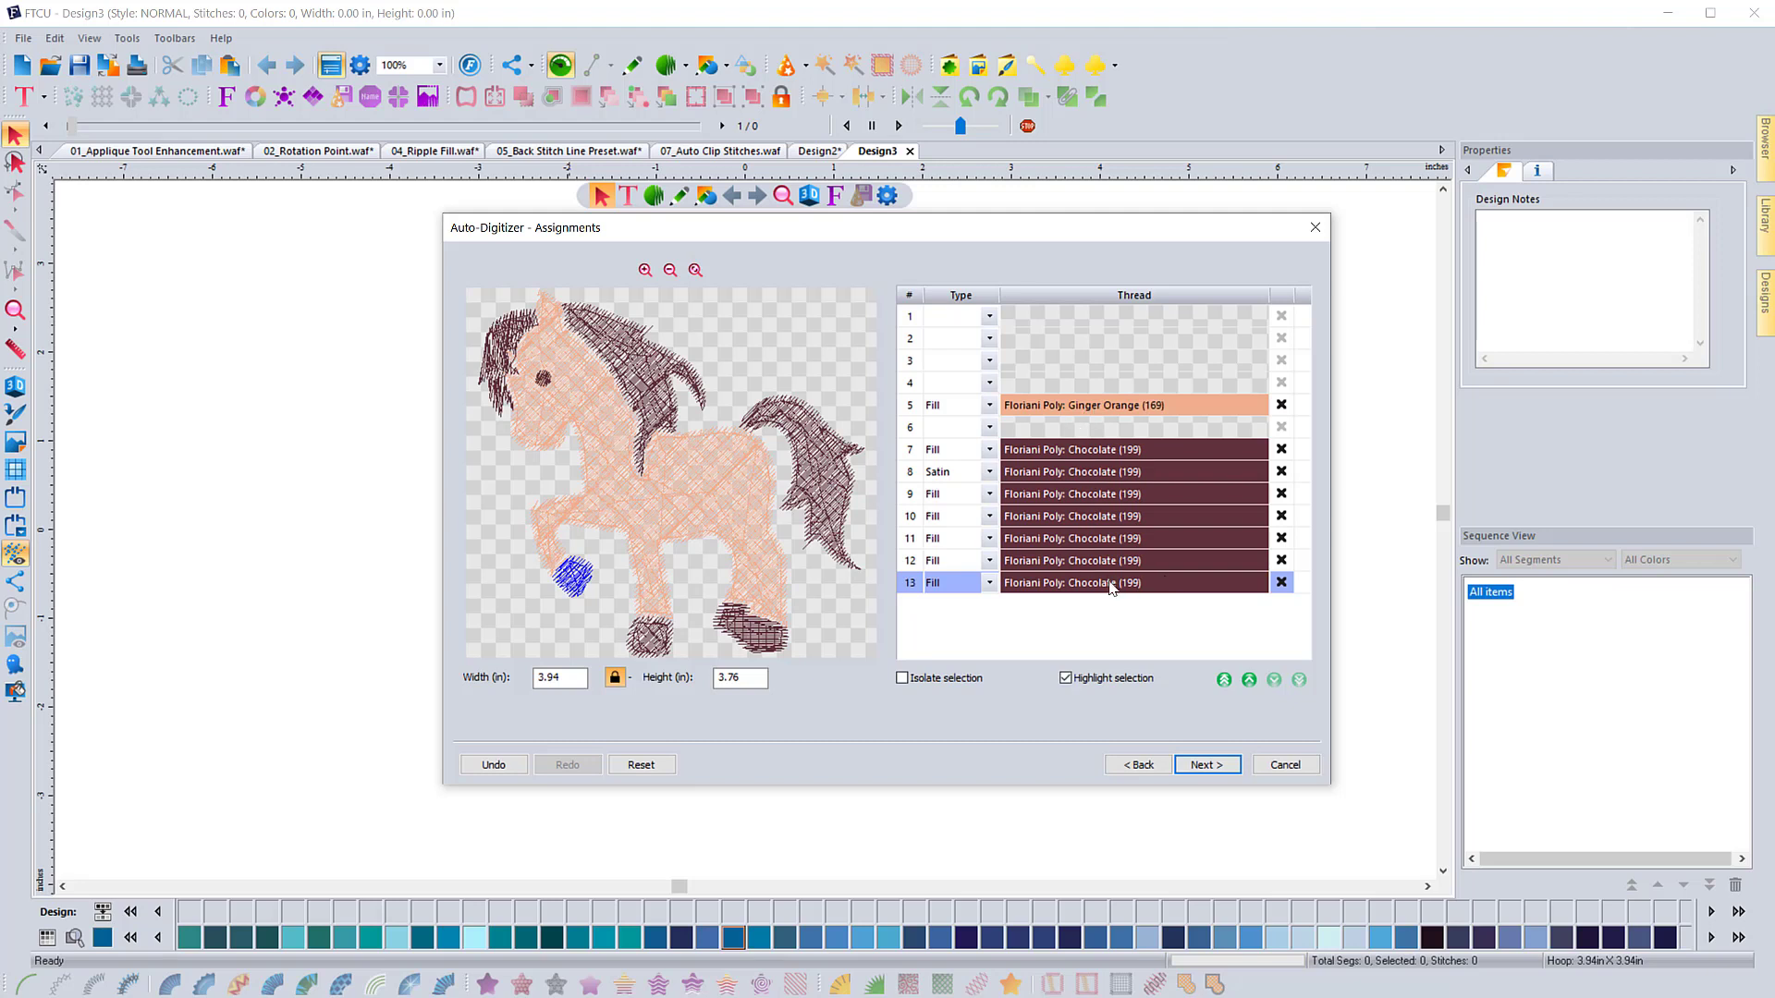
pyautogui.click(1248, 680)
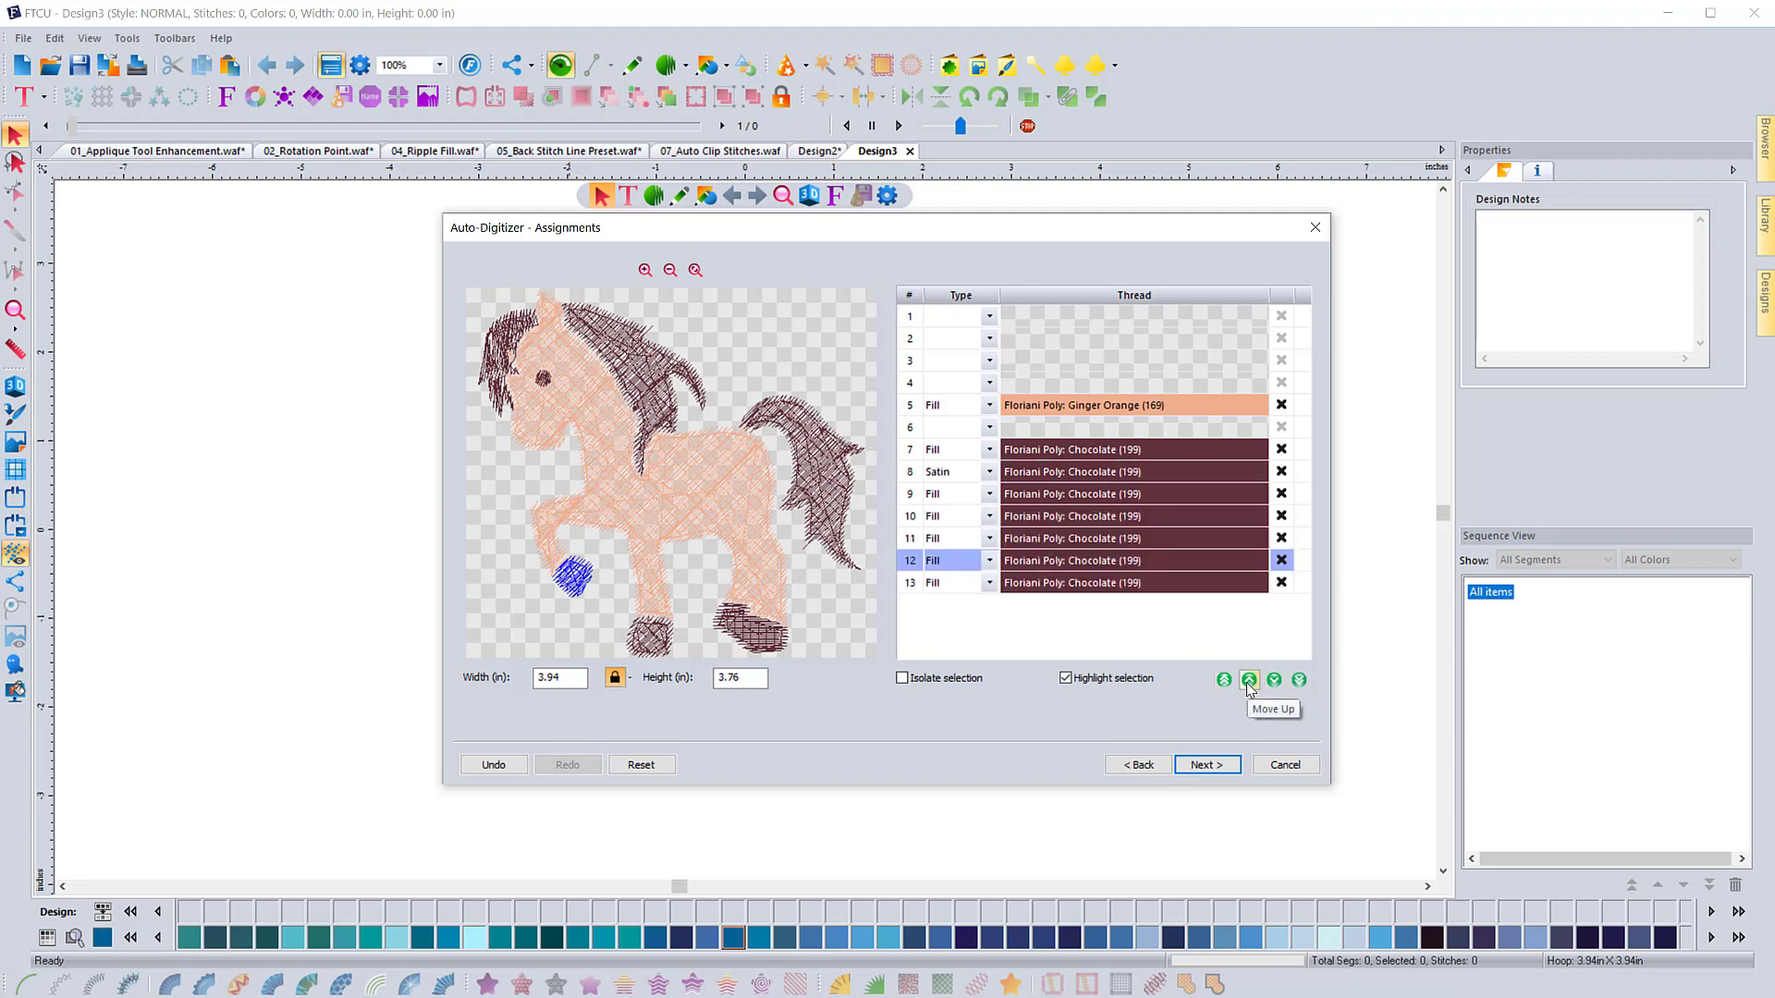
pyautogui.click(1247, 680)
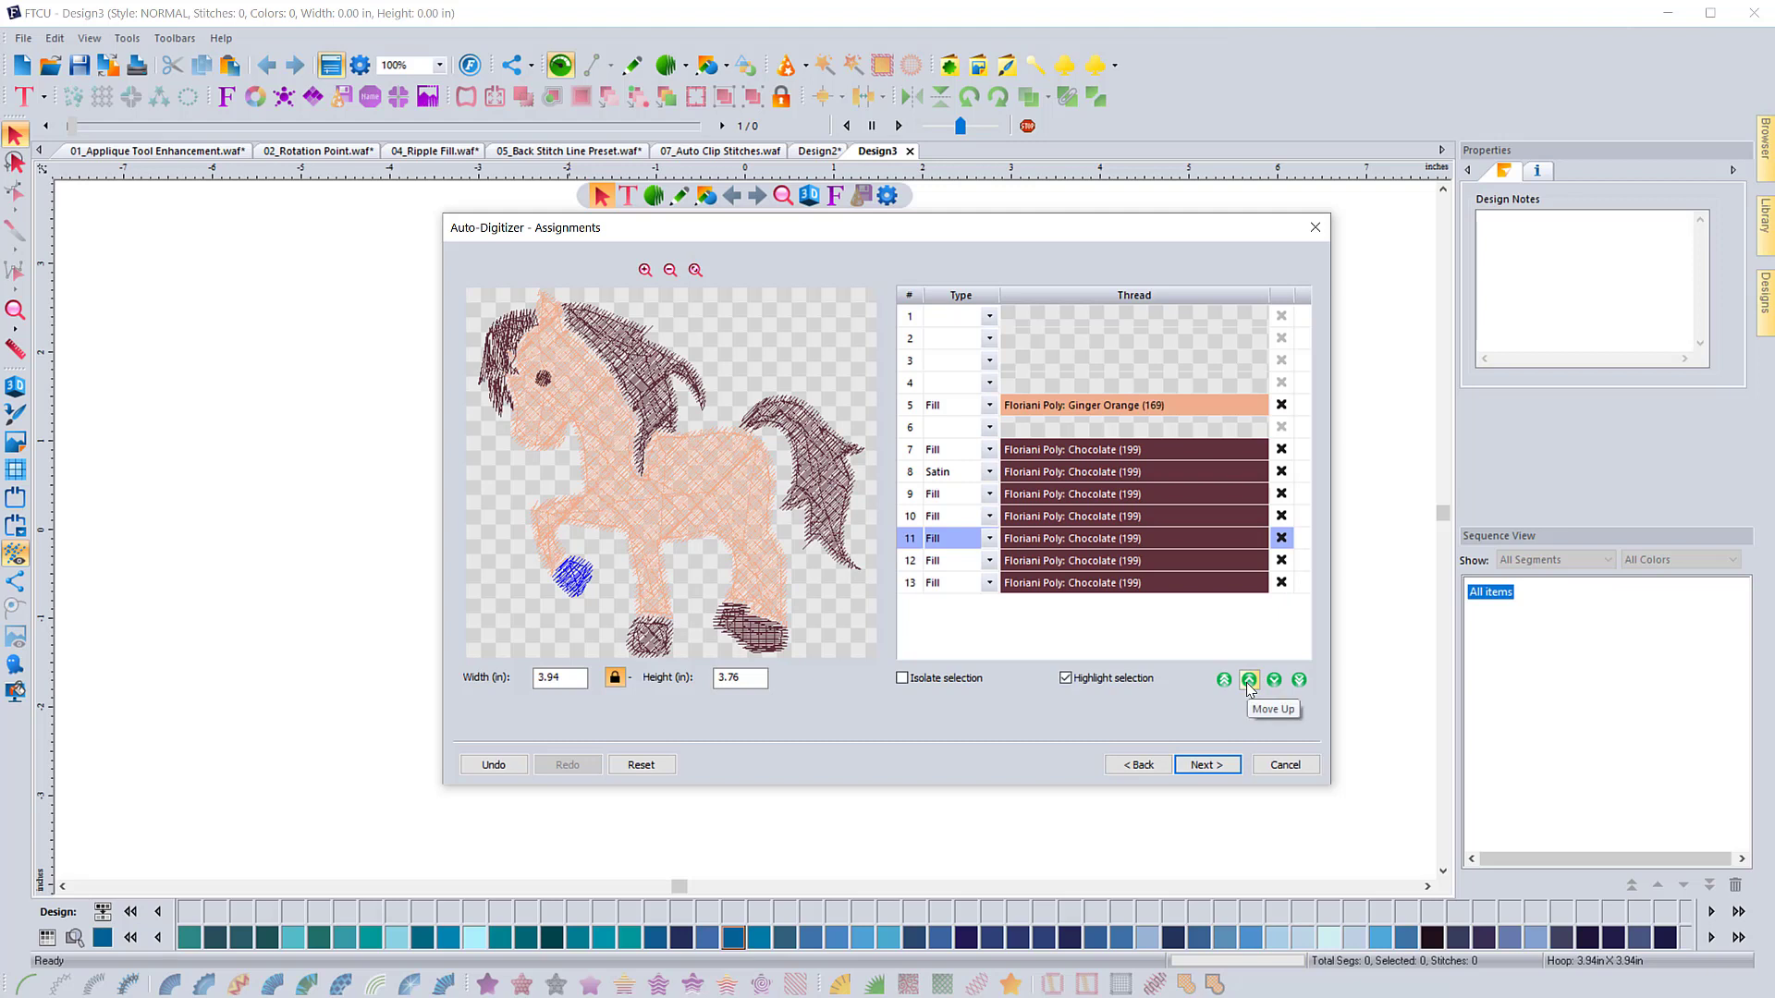
# Move the standing front hoof up one place to position 12 and check the stitching order of the tail and hooves.
pyautogui.click(1049, 520)
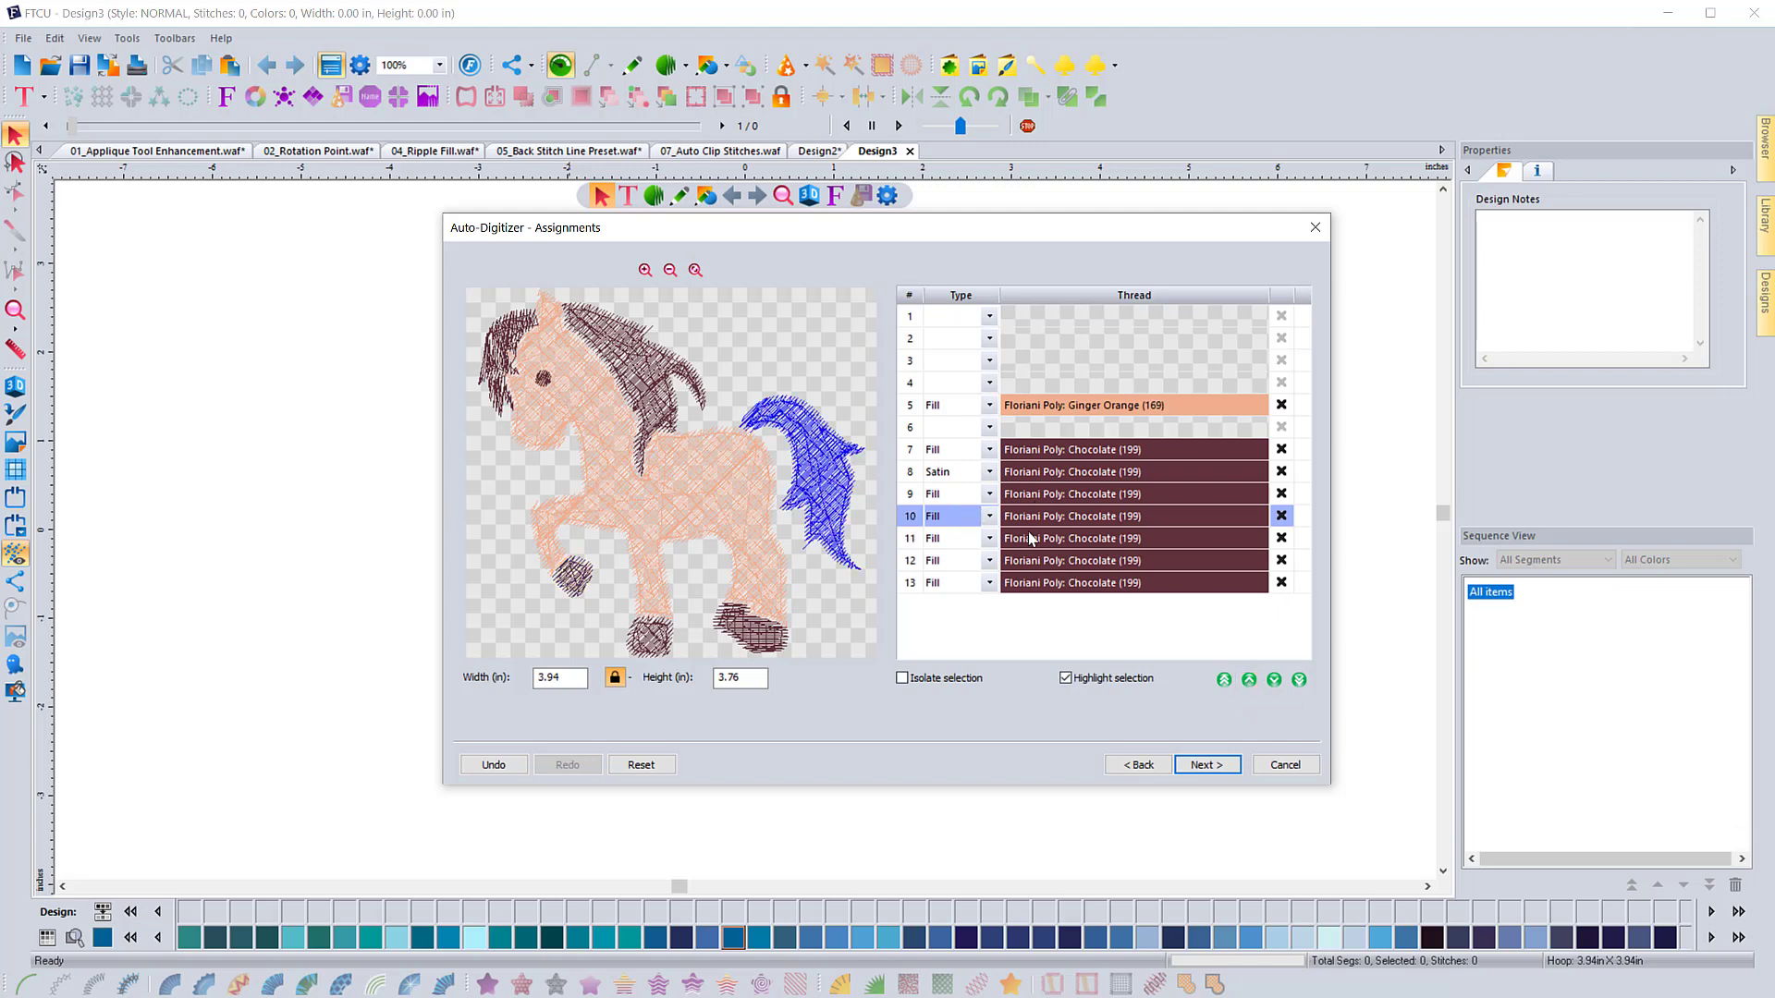
pyautogui.click(1028, 538)
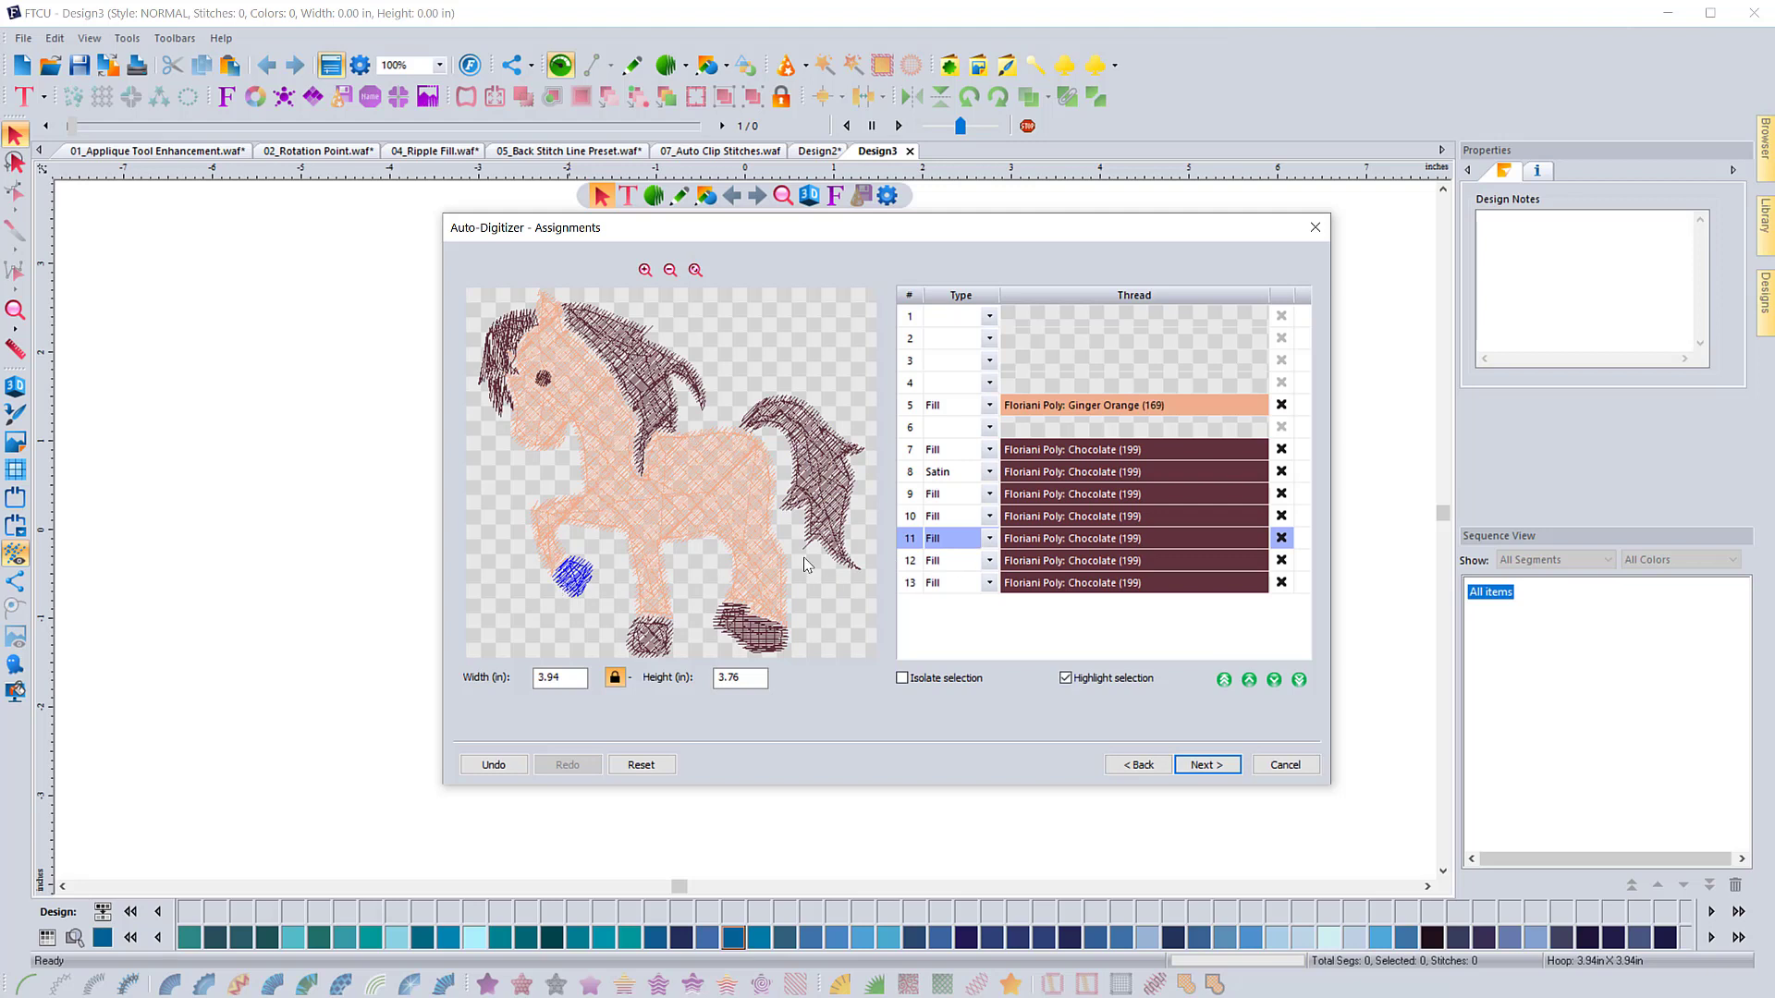
pyautogui.click(1024, 564)
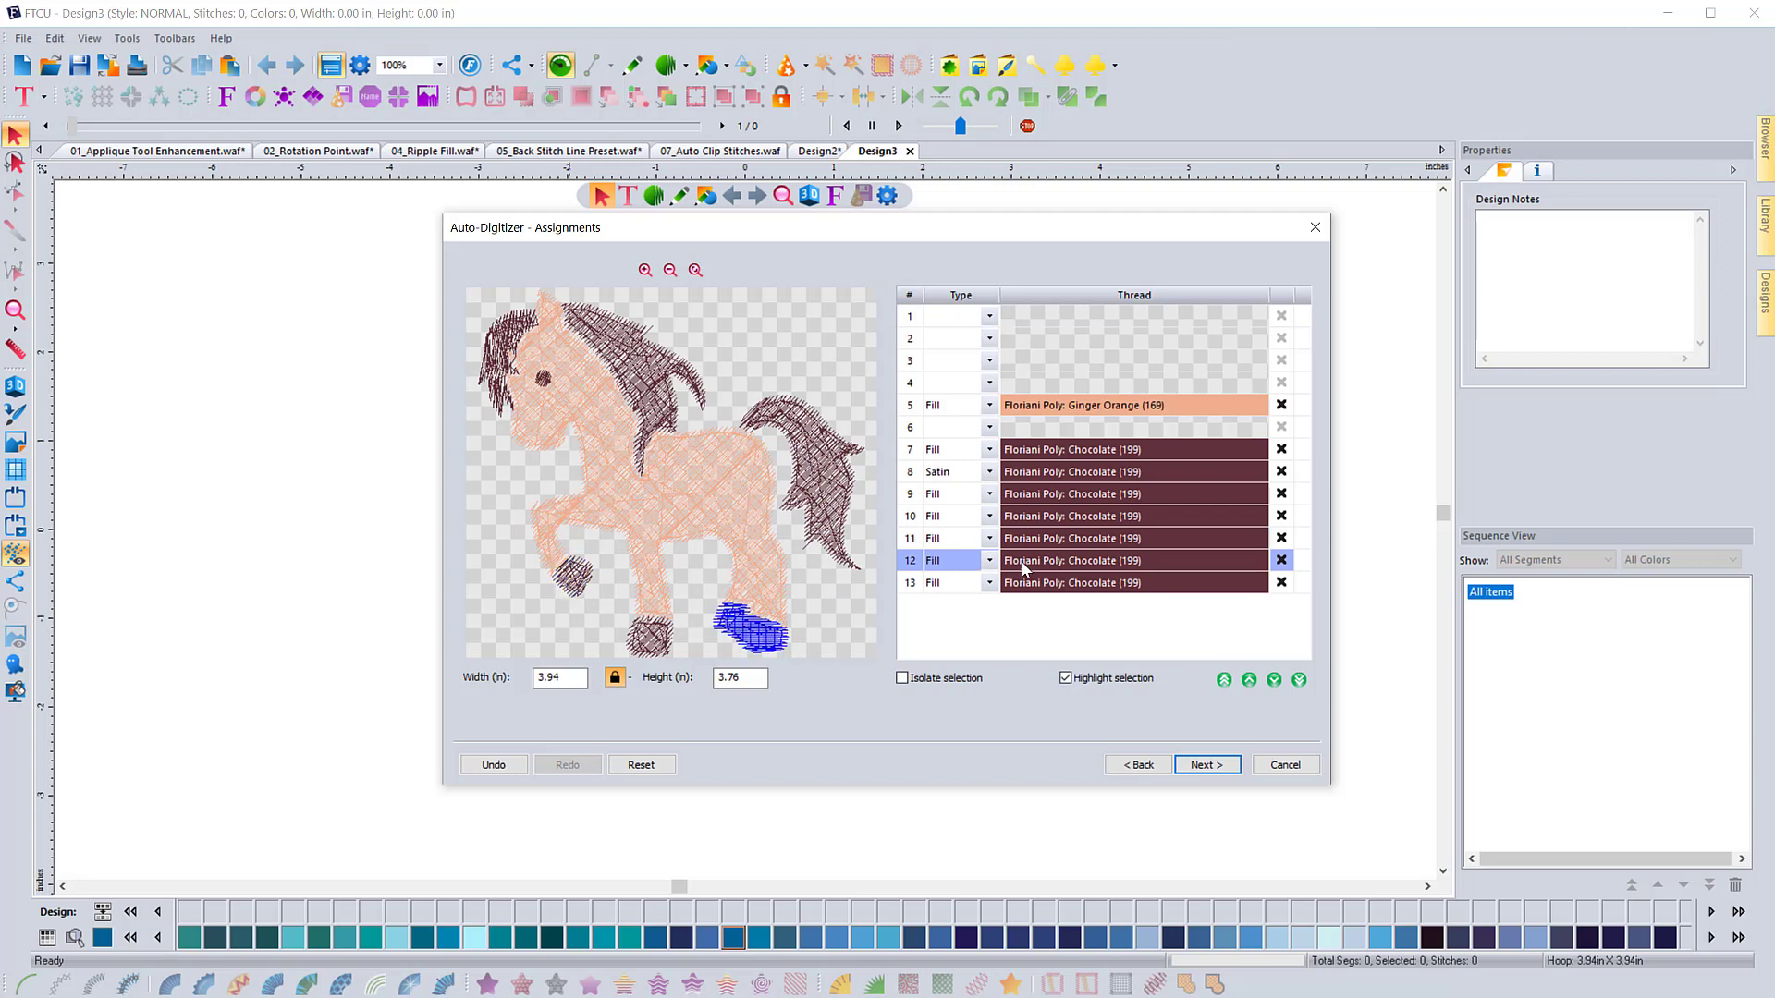
pyautogui.click(1034, 582)
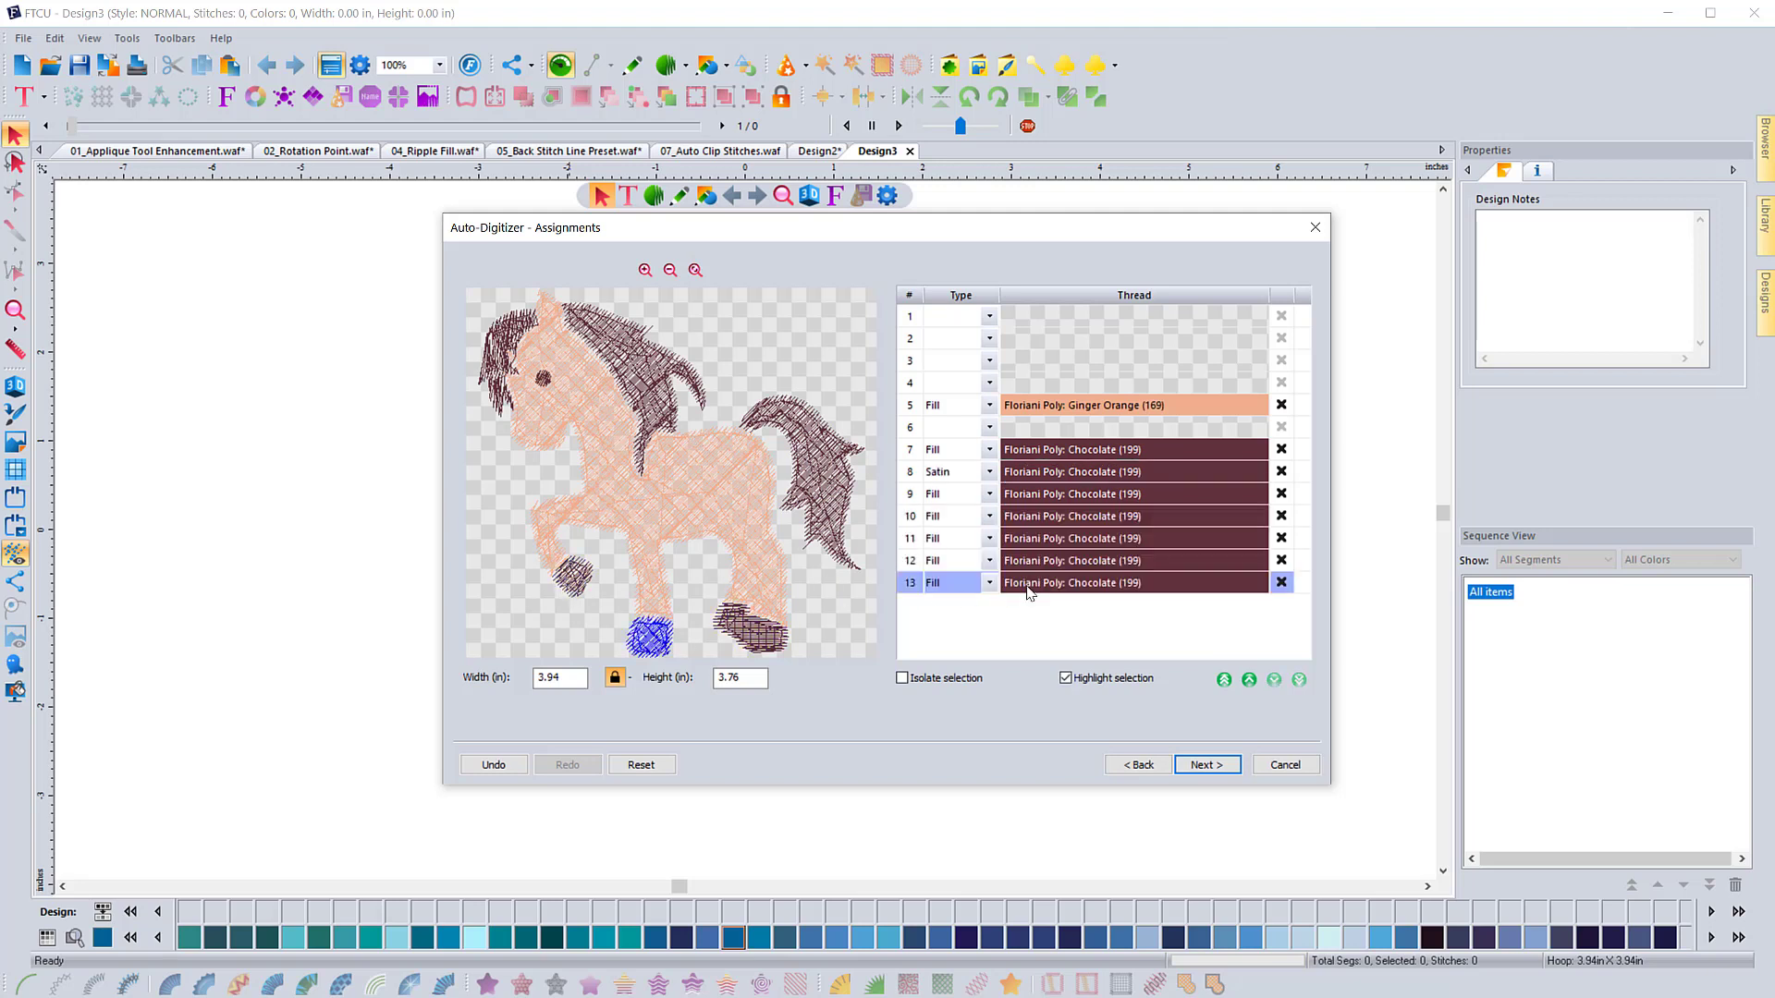
pyautogui.click(1249, 681)
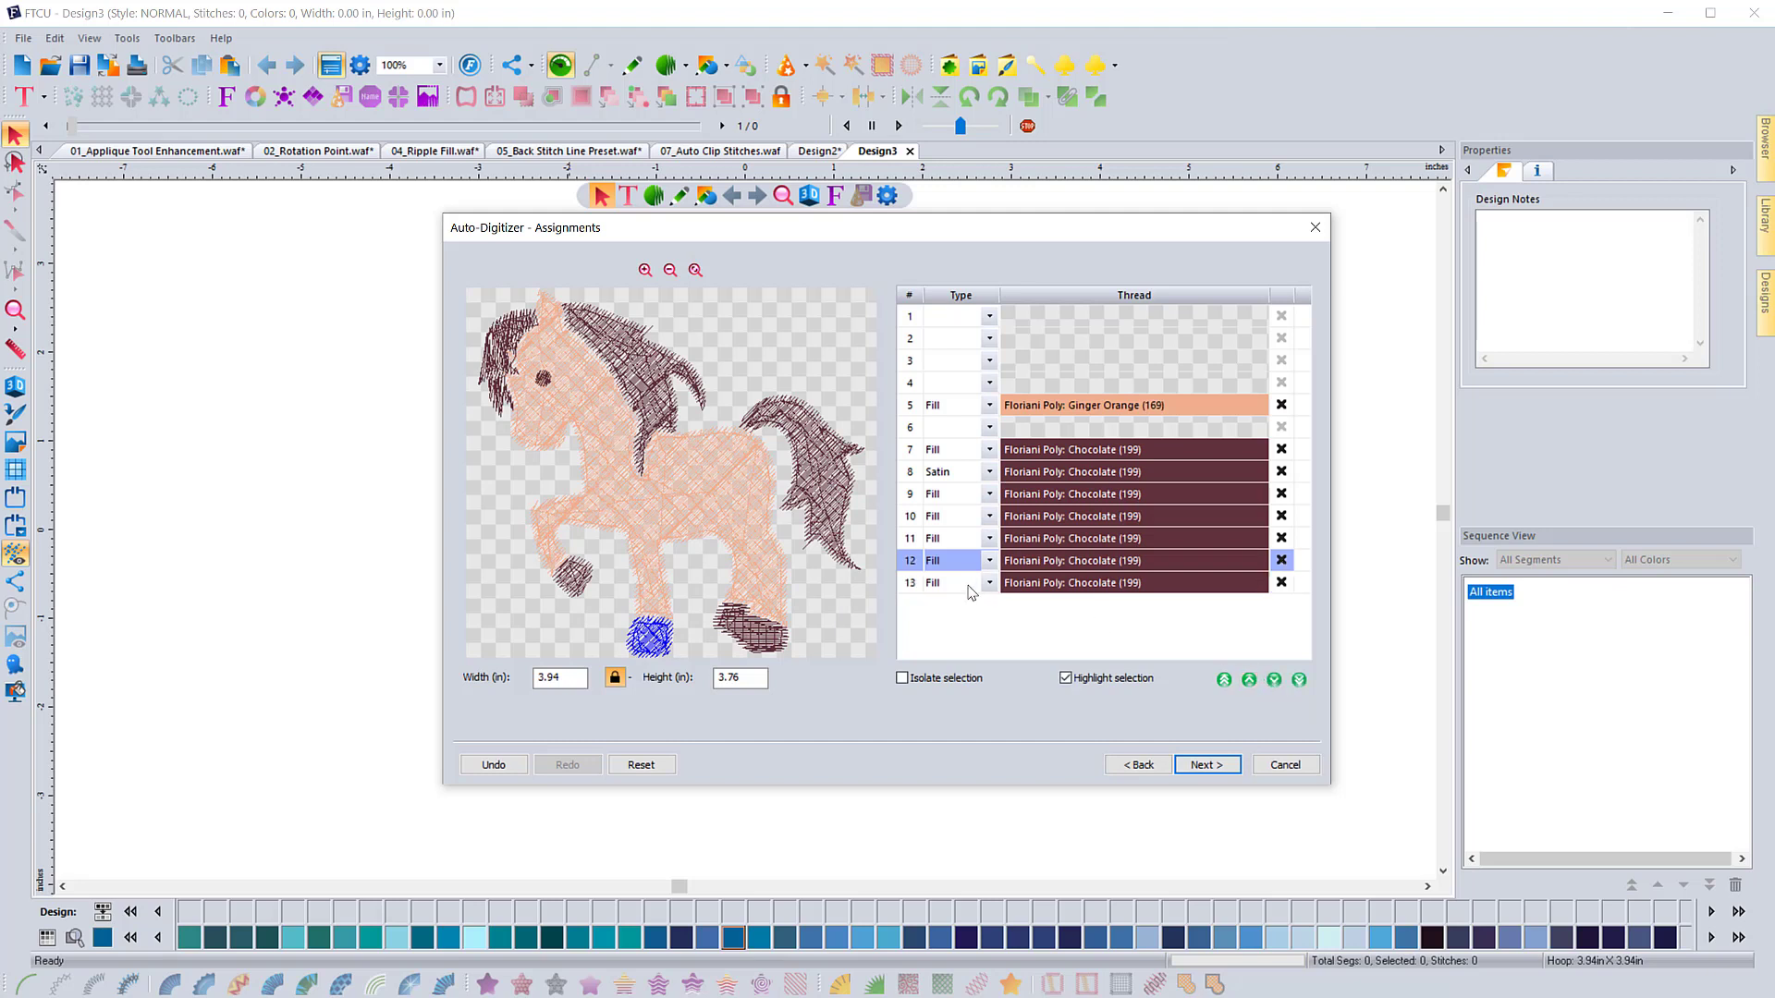
pyautogui.click(1040, 539)
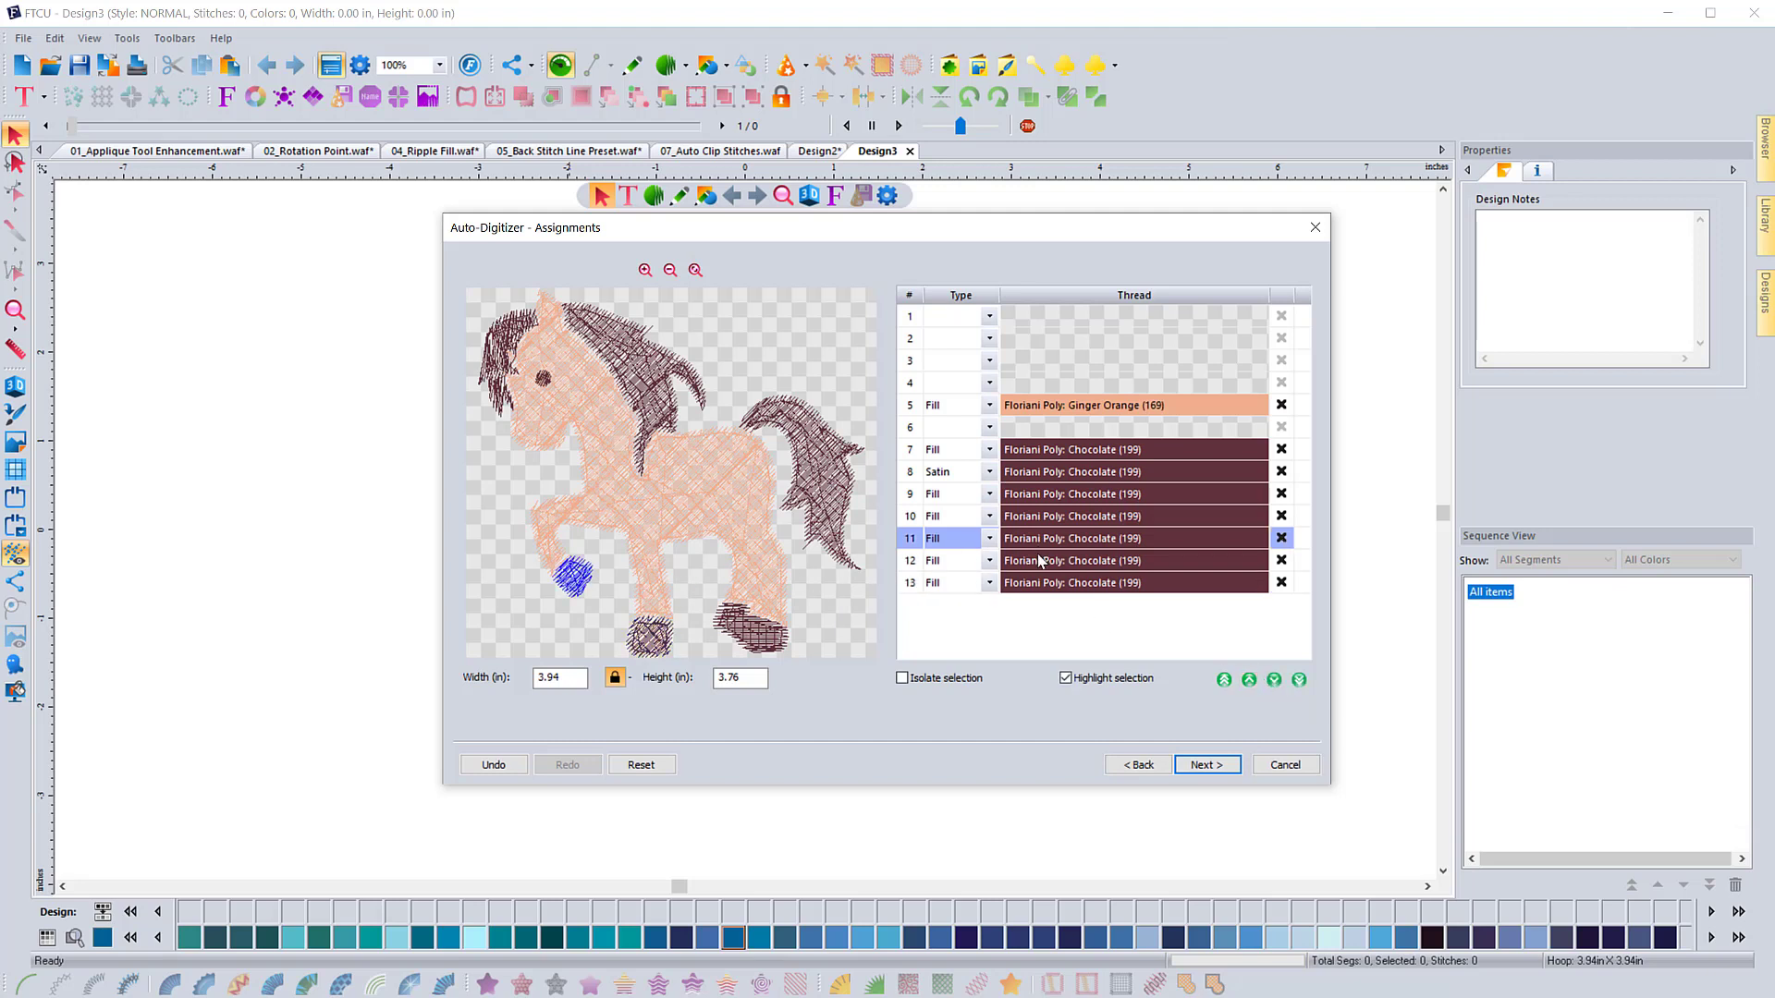
pyautogui.click(1040, 561)
pyautogui.click(1041, 585)
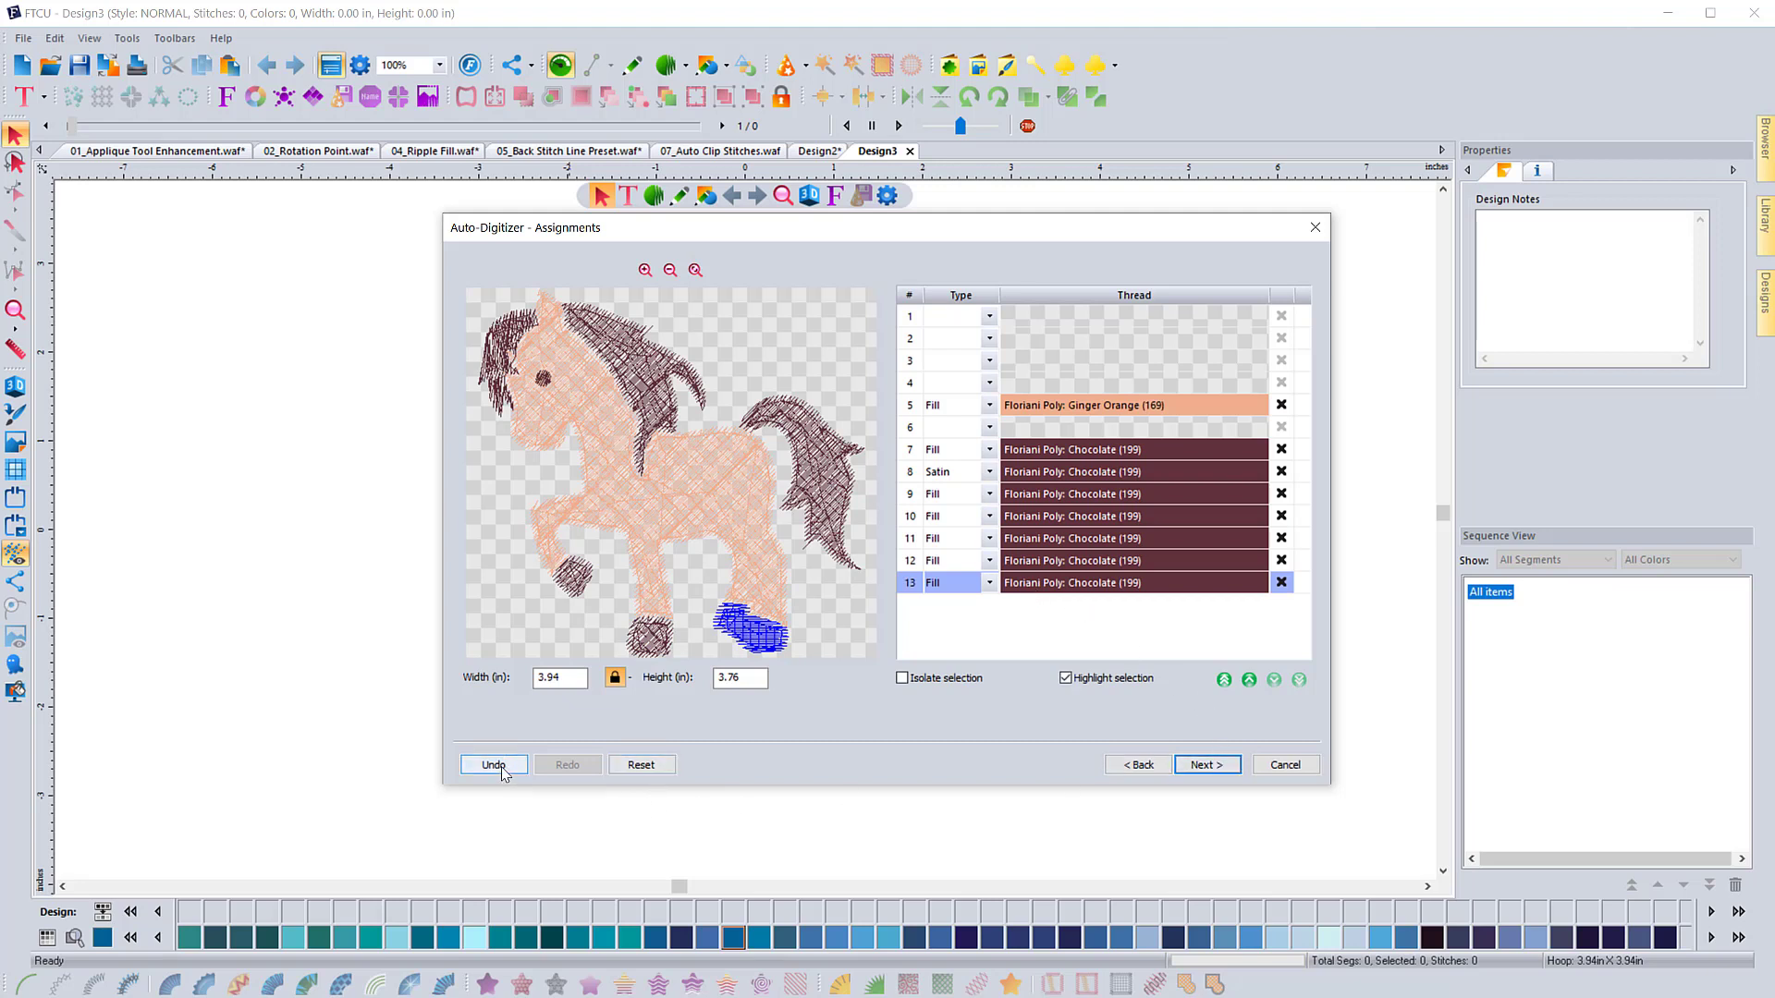
# Continue to the wizard's additions and add an outline around the horse in Floriani Poly Provincial Rose (796).
pyautogui.click(1198, 766)
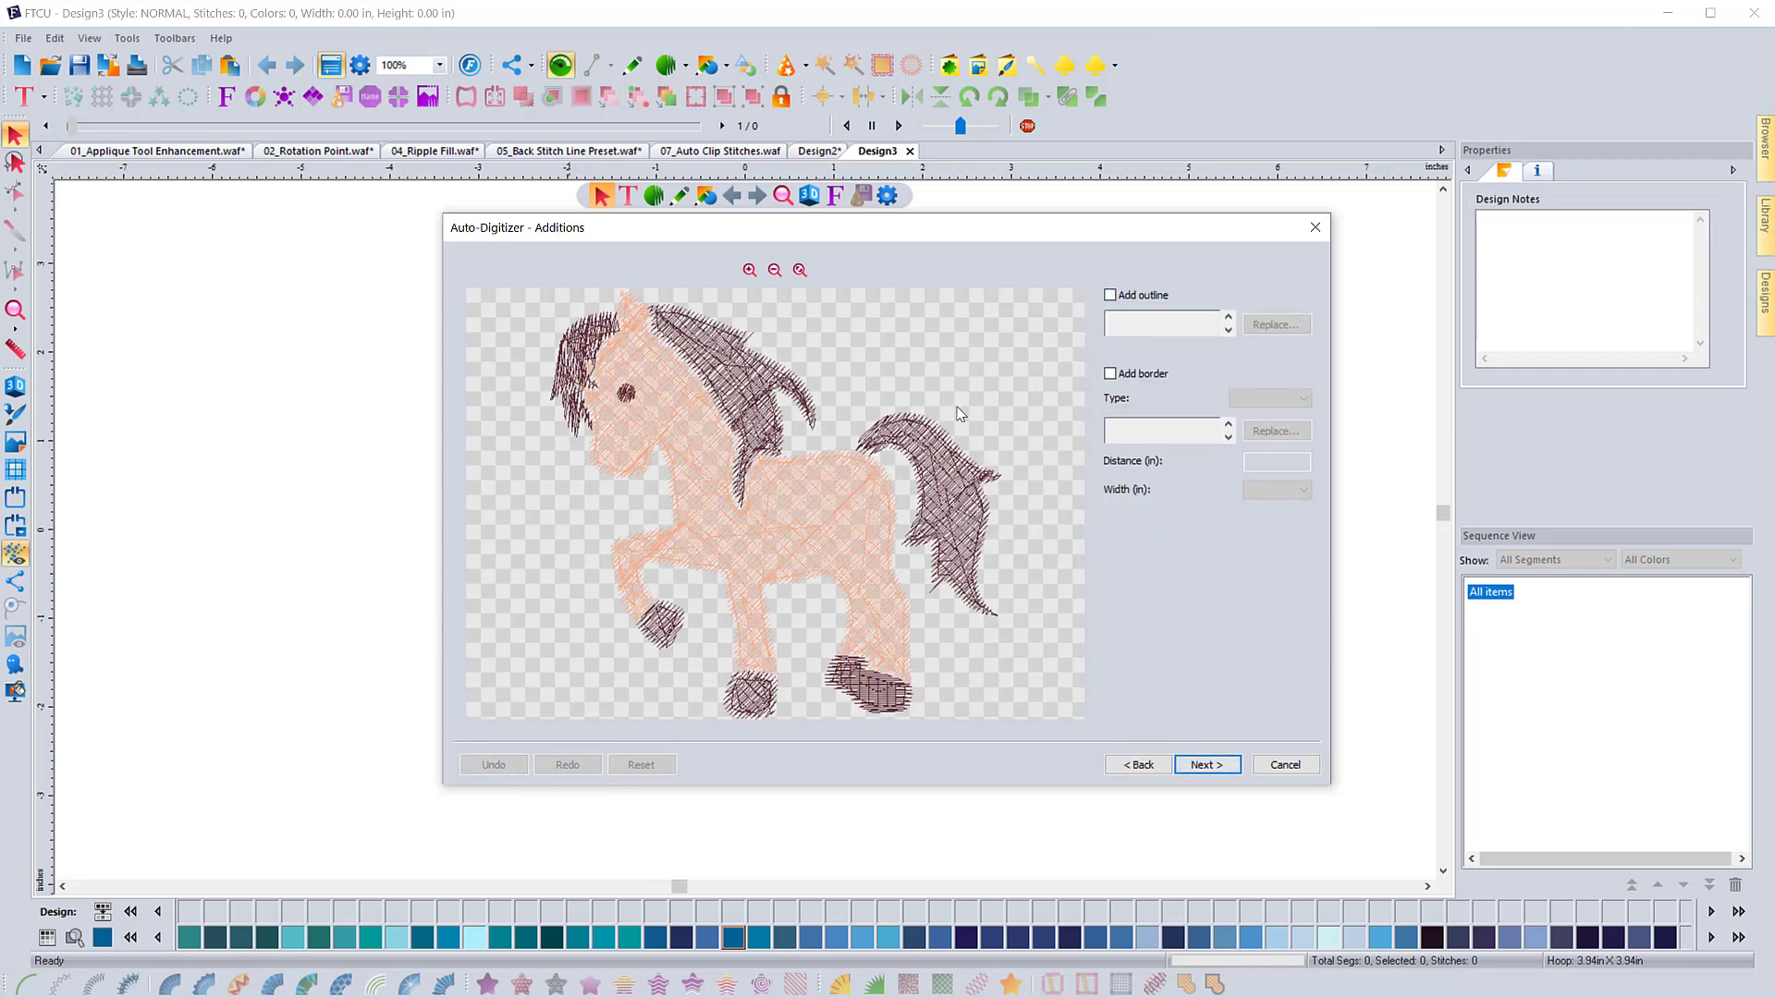
pyautogui.click(1109, 295)
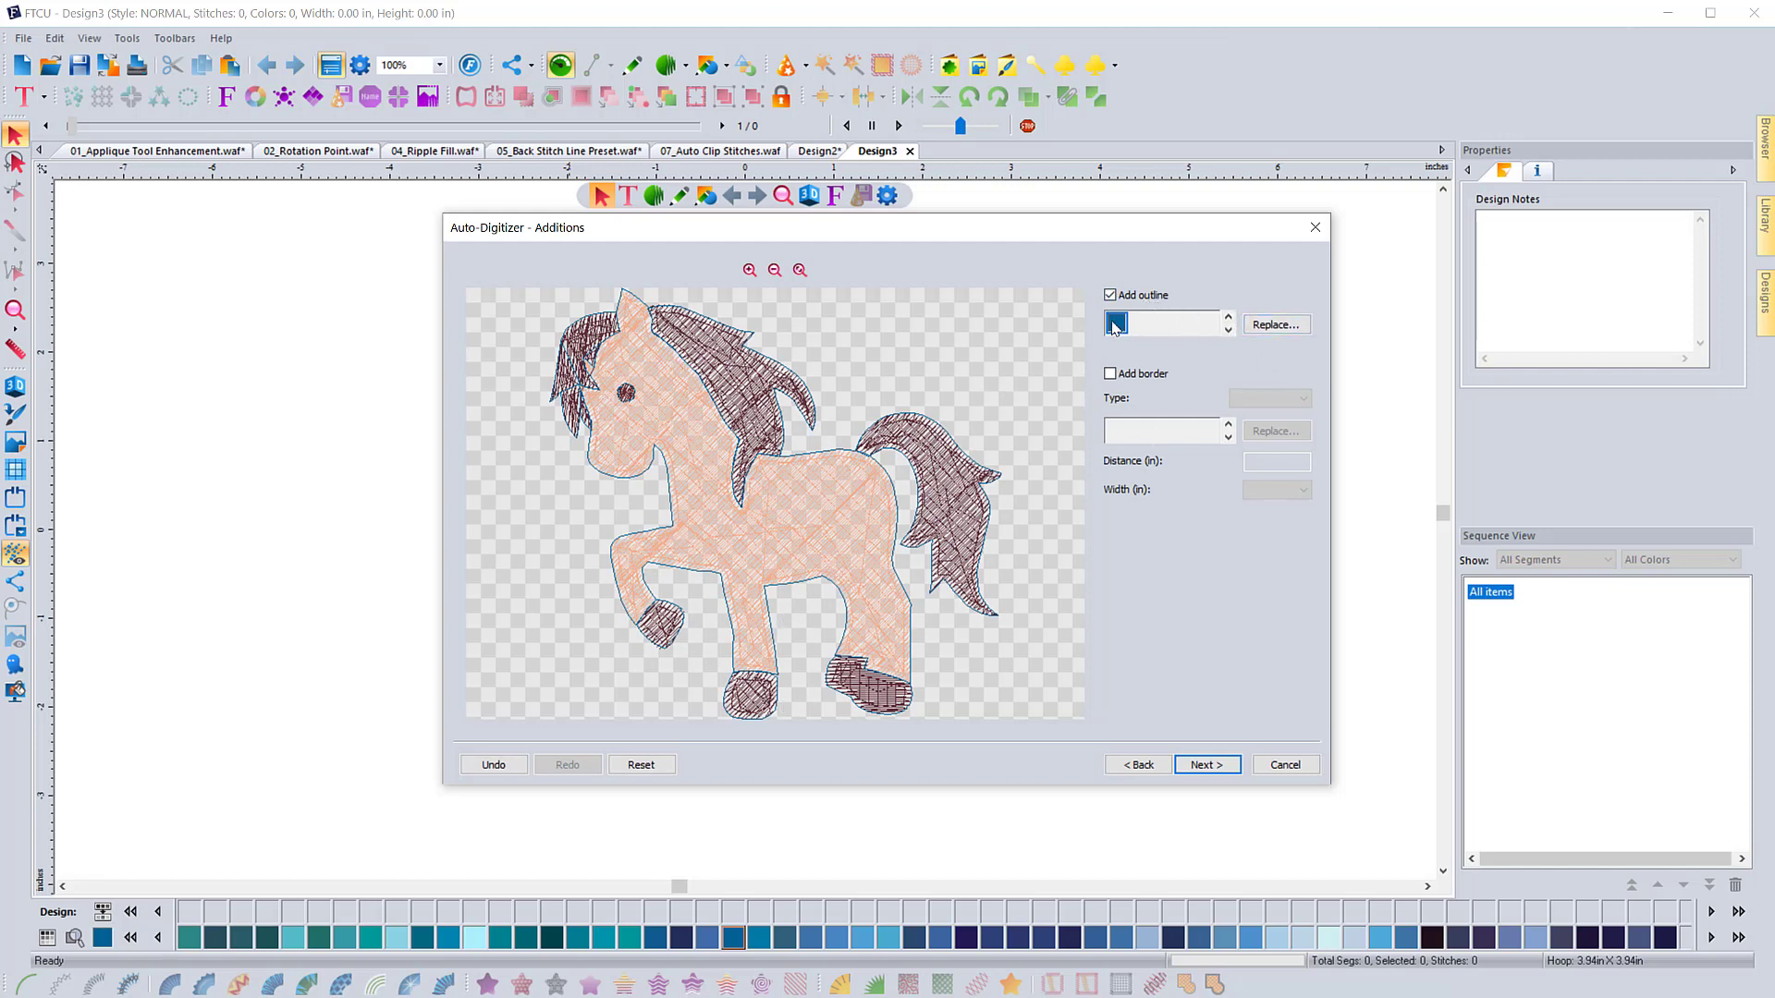
pyautogui.click(1272, 326)
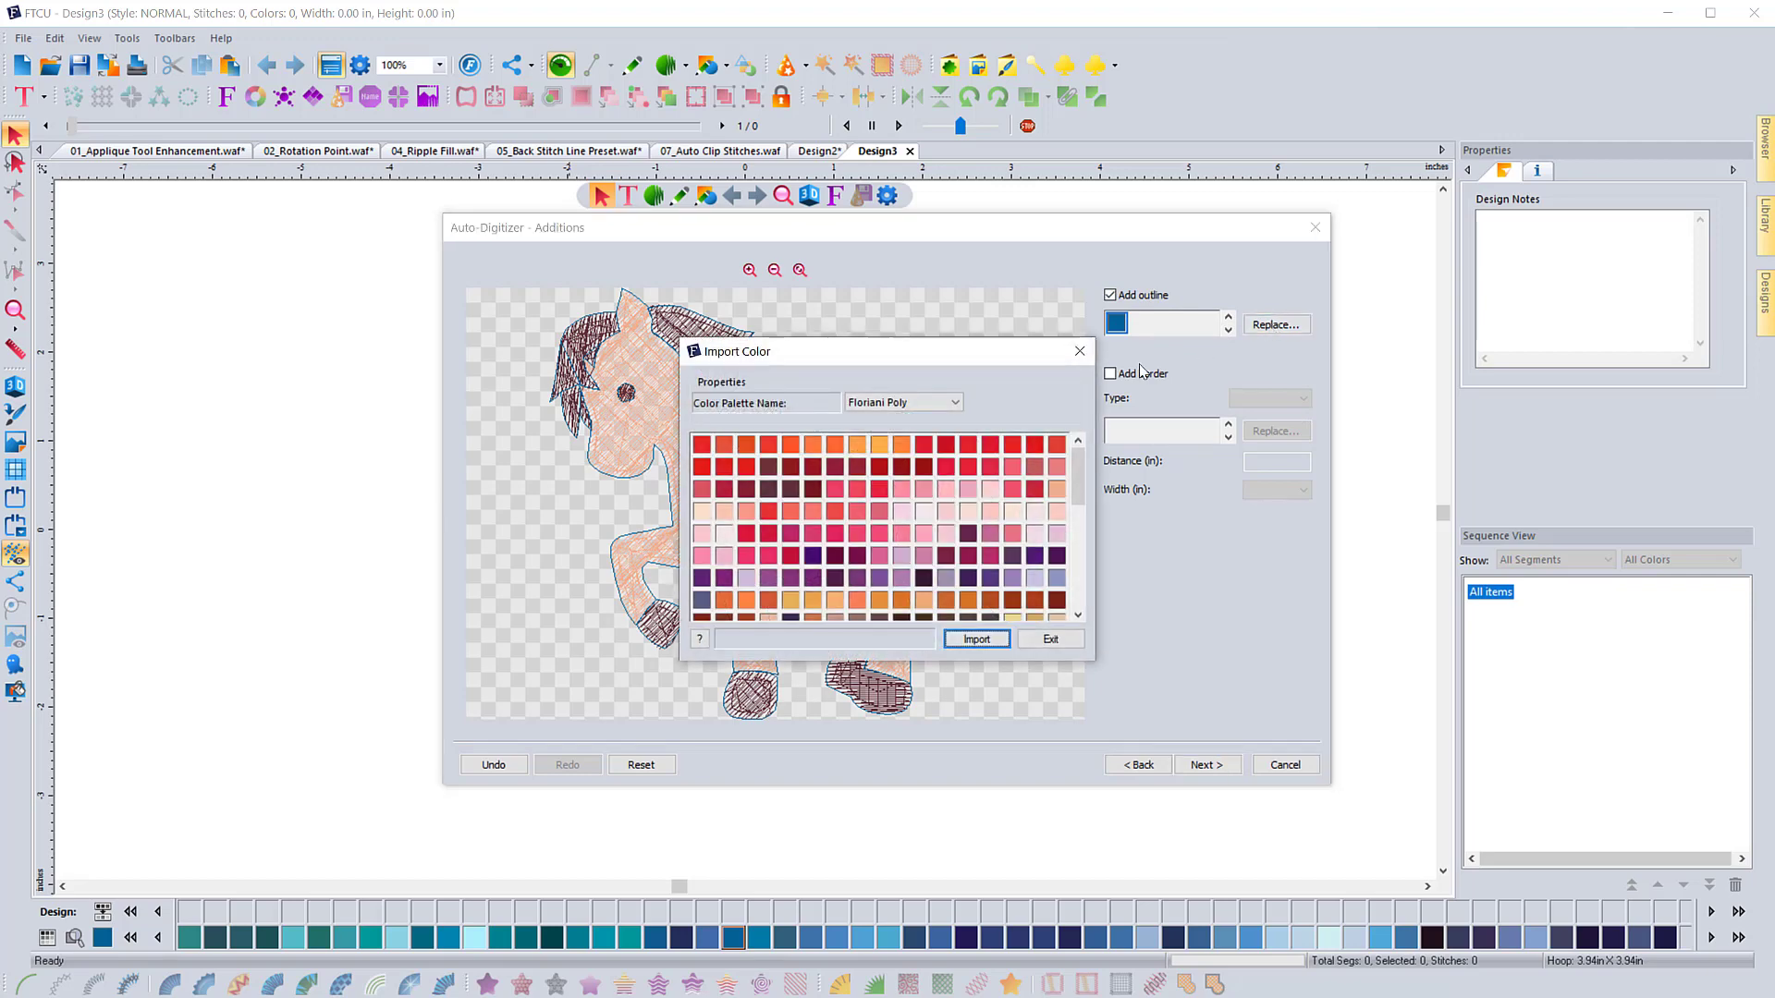
pyautogui.scroll(-1, 802, 603)
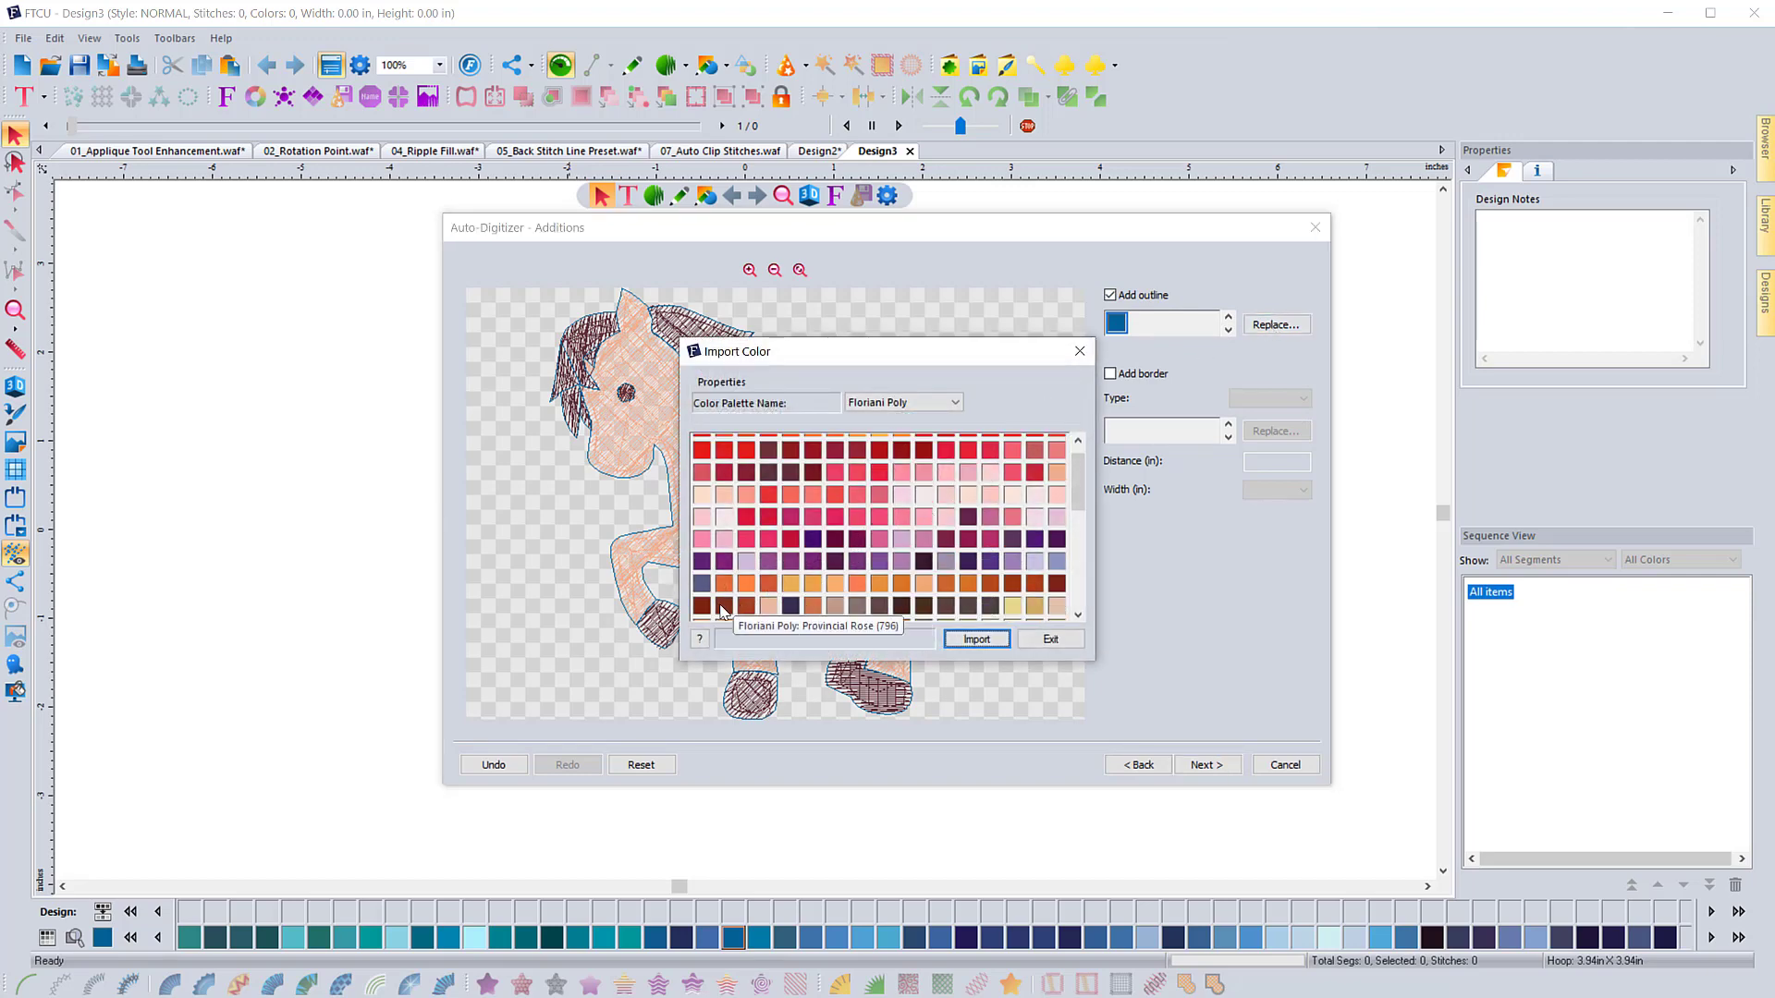
pyautogui.click(903, 606)
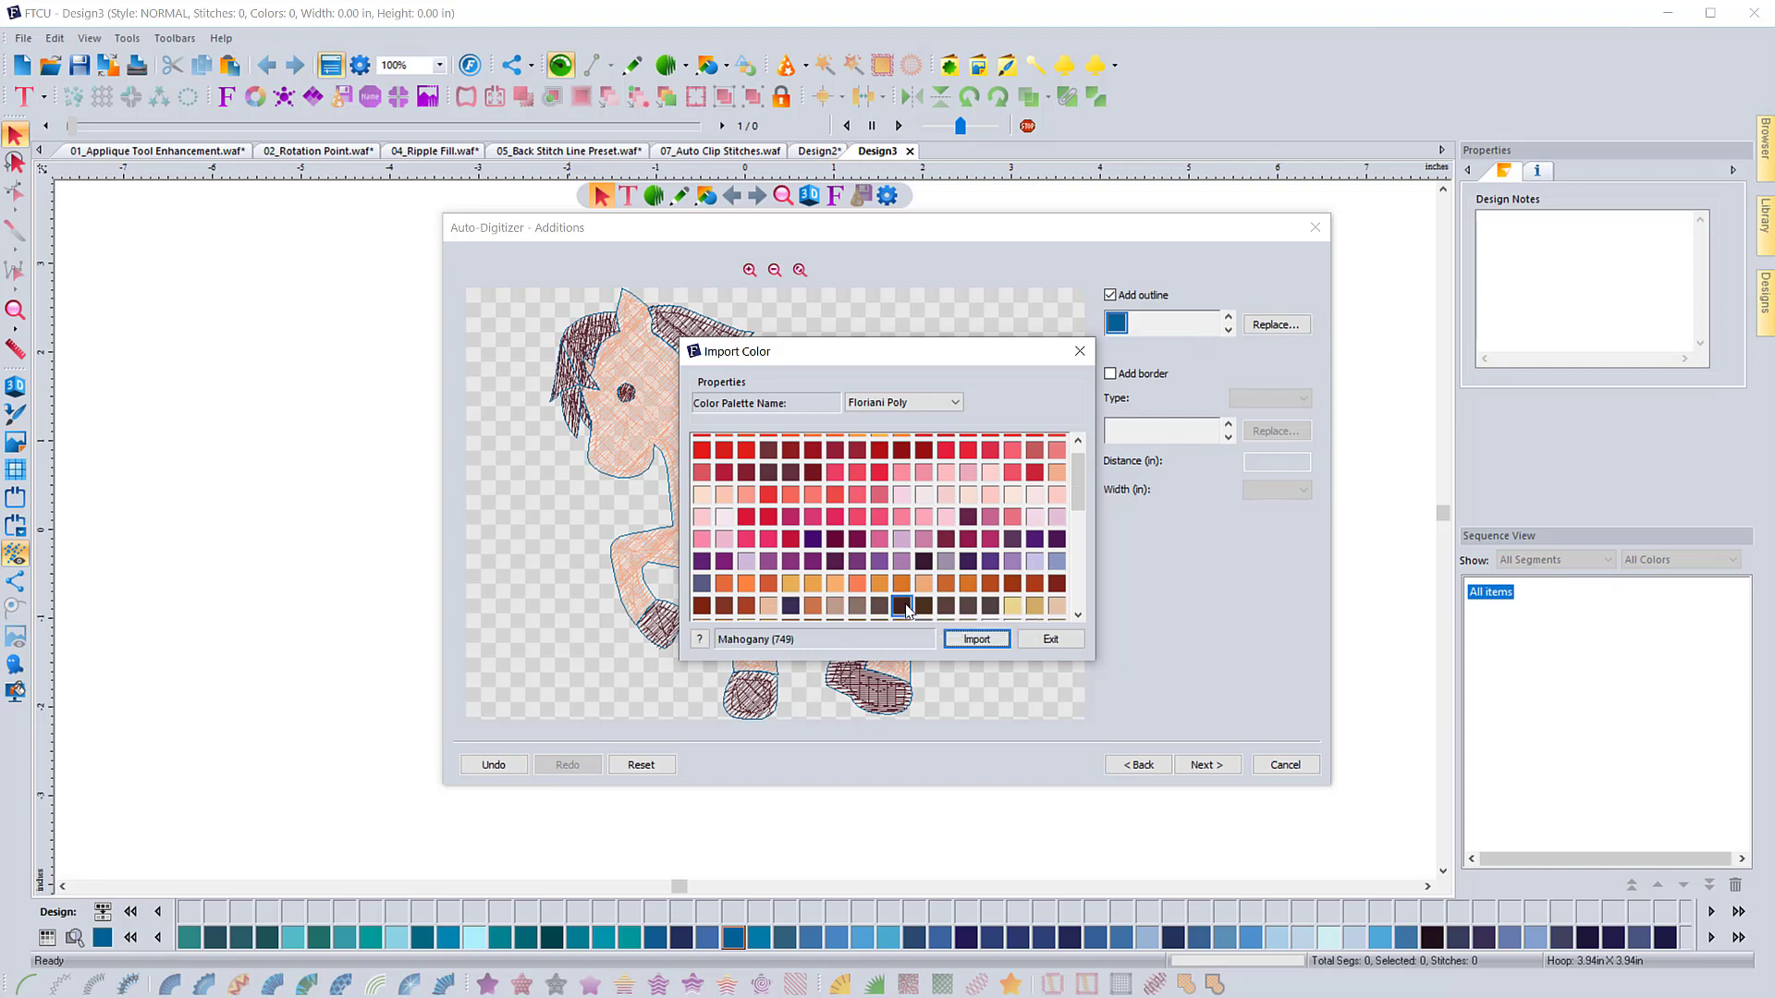
pyautogui.scroll(-1, 906, 610)
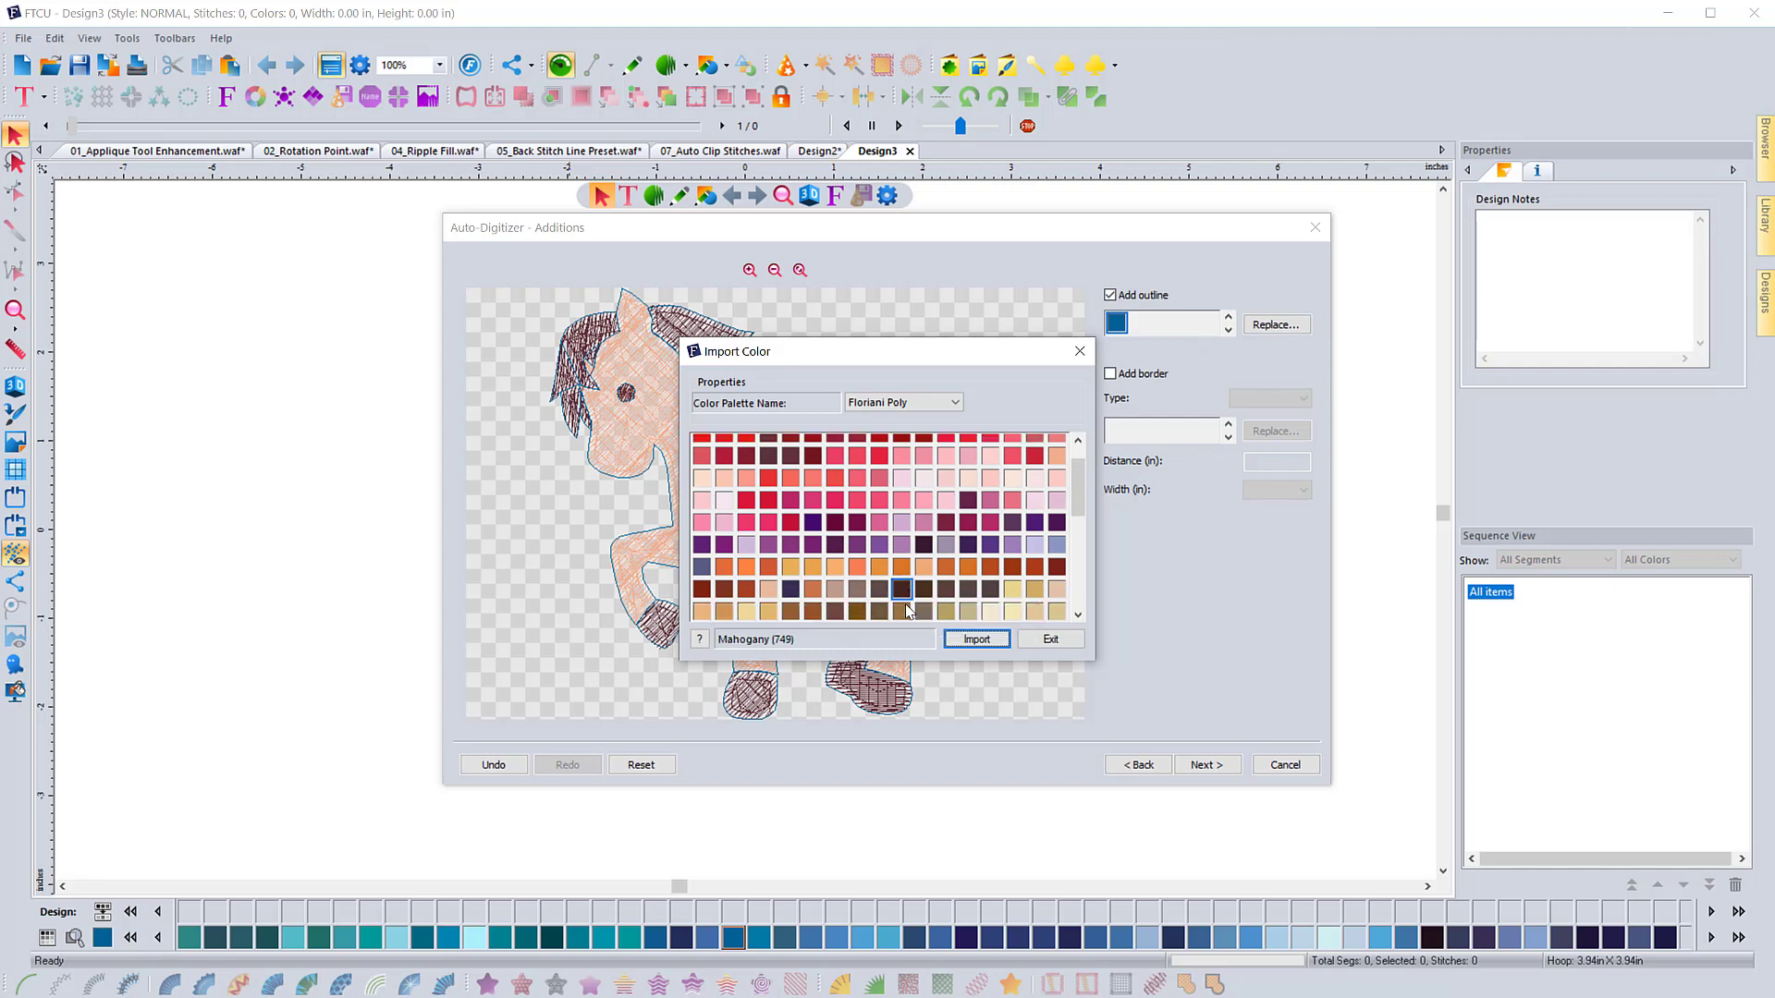
pyautogui.click(723, 591)
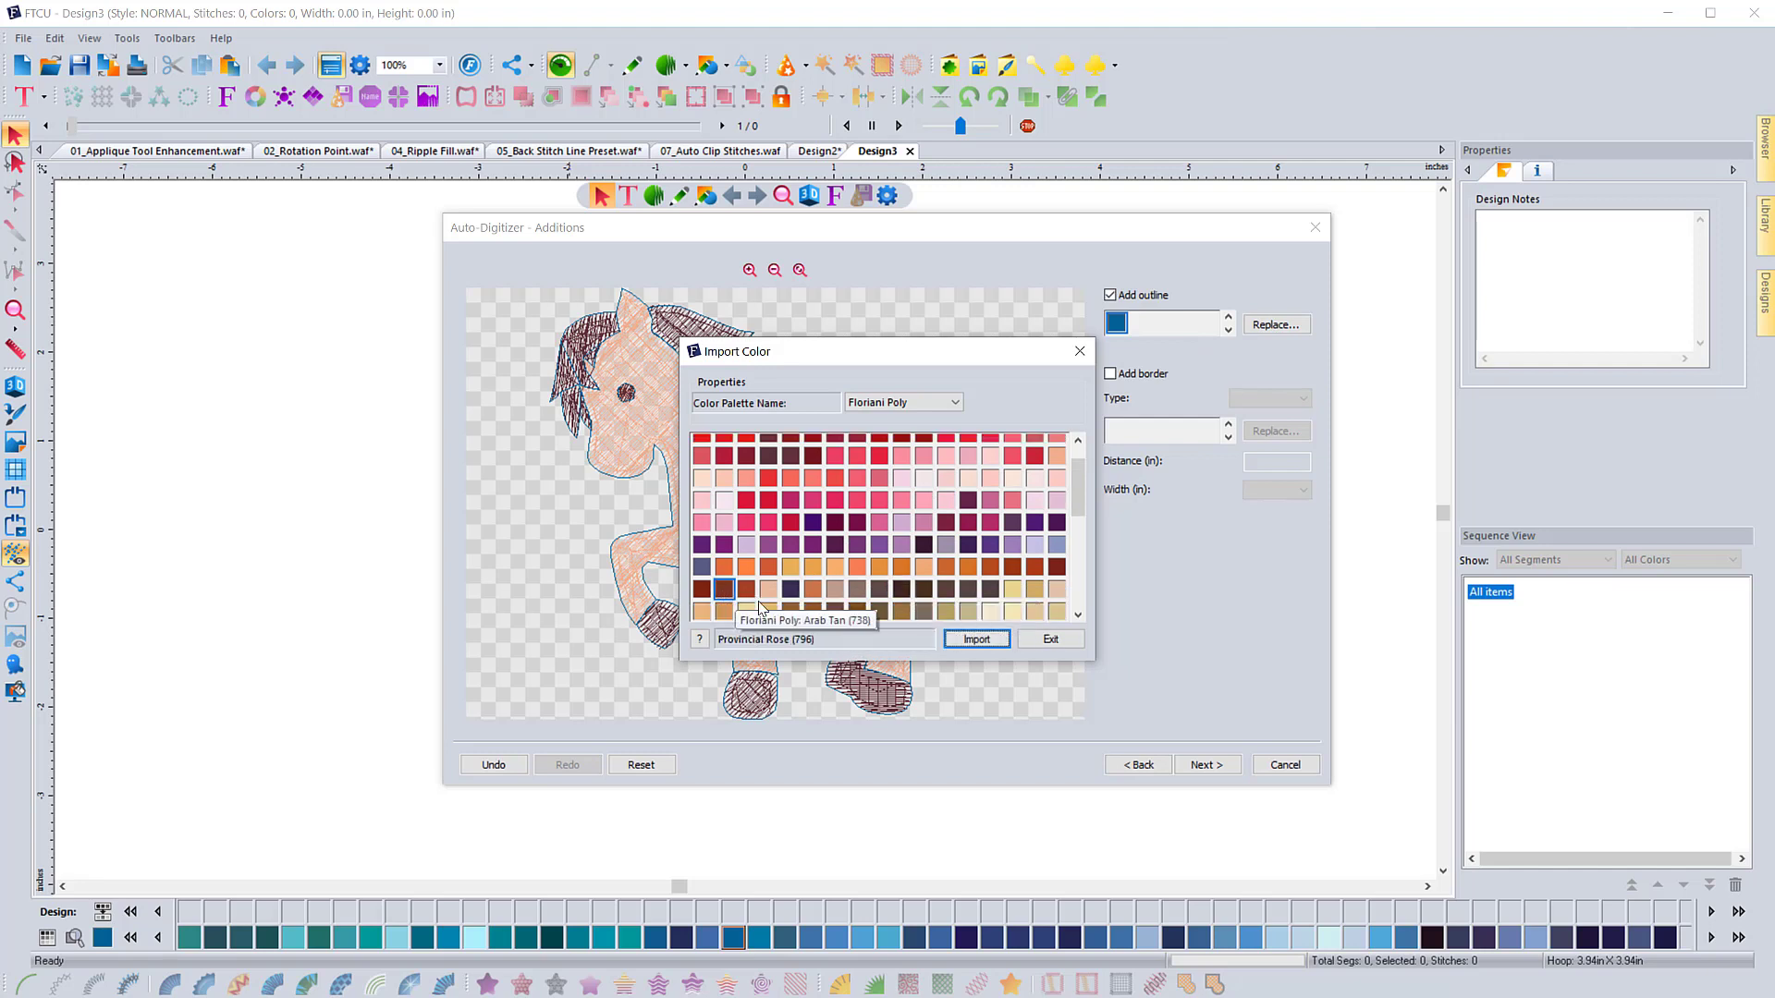
pyautogui.click(976, 639)
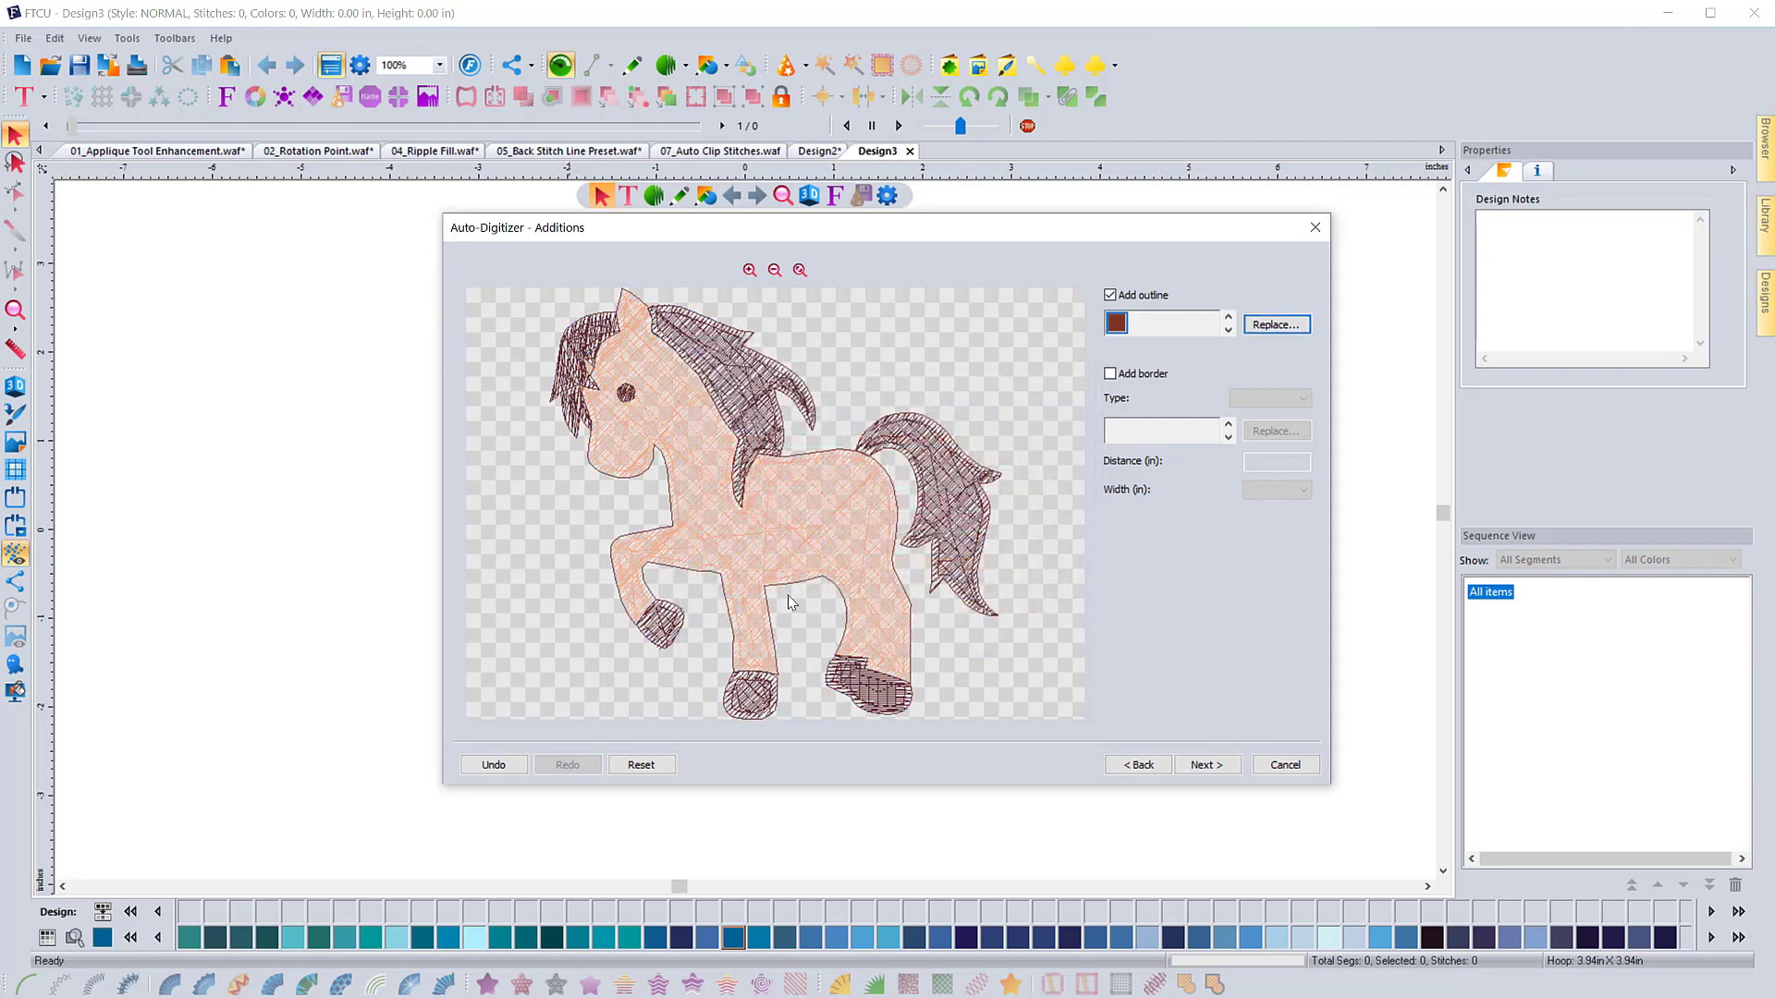
# Add a Steil border around the horse in Floriani Poly Provincial Rose (796).
pyautogui.click(1111, 375)
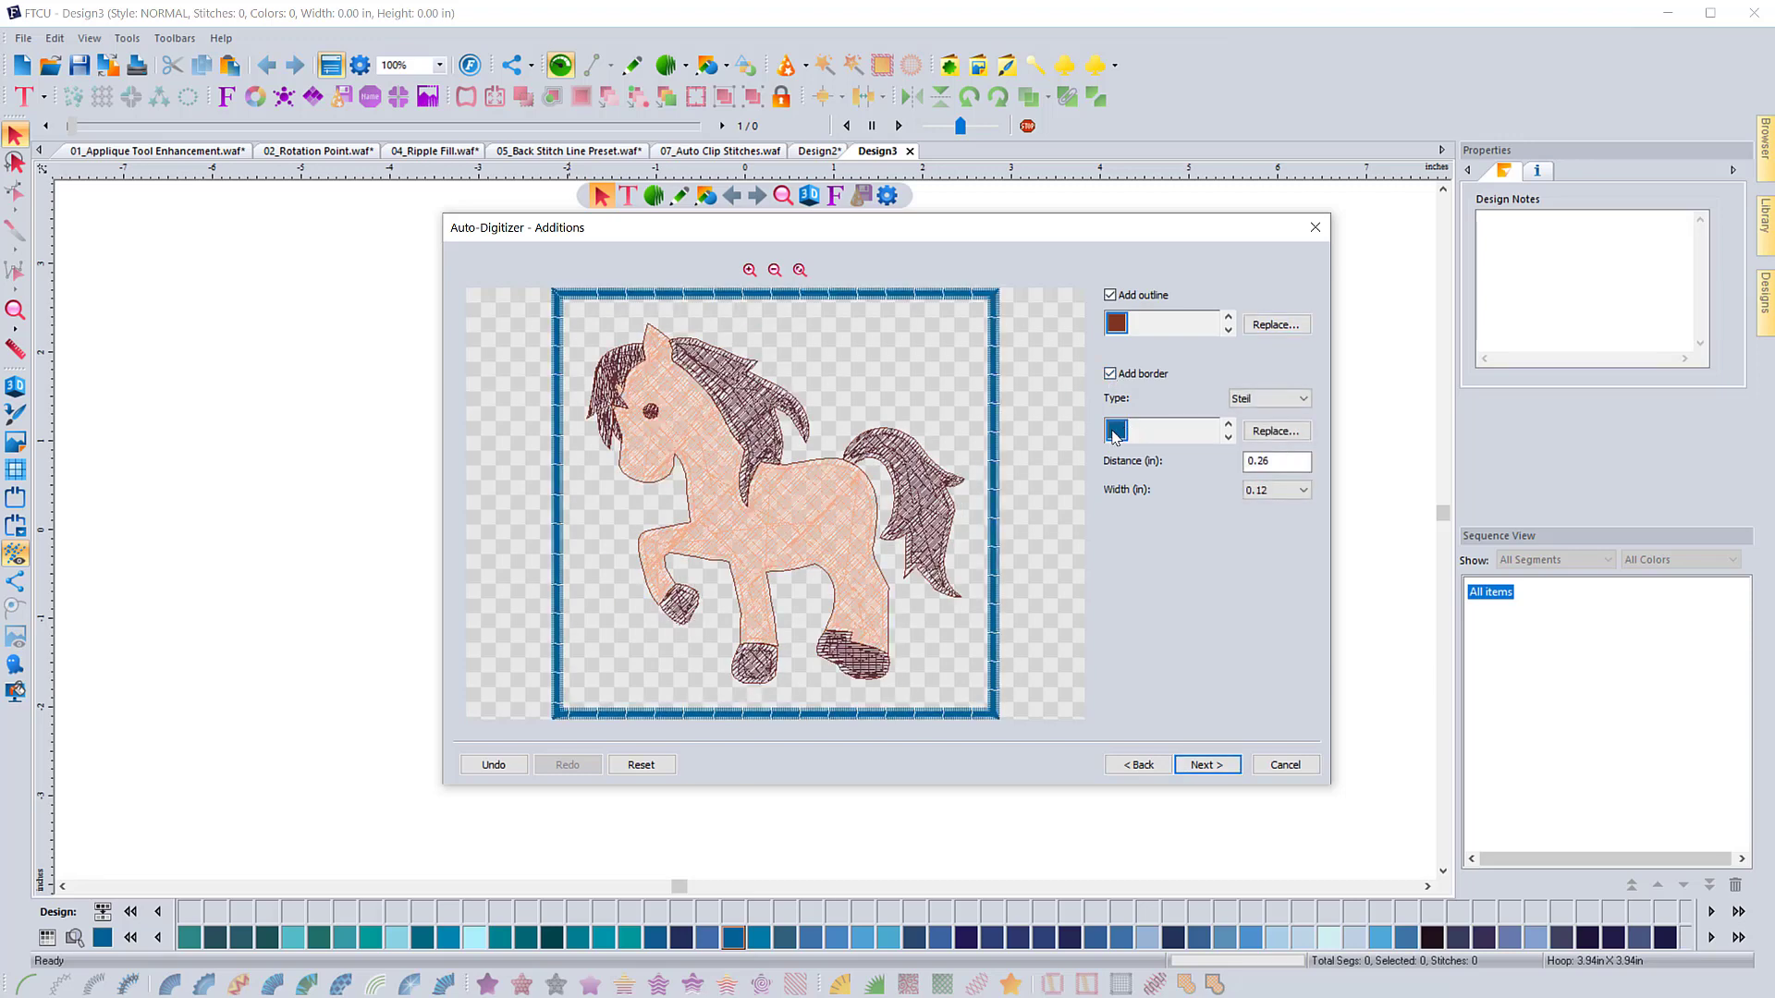
pyautogui.click(1275, 431)
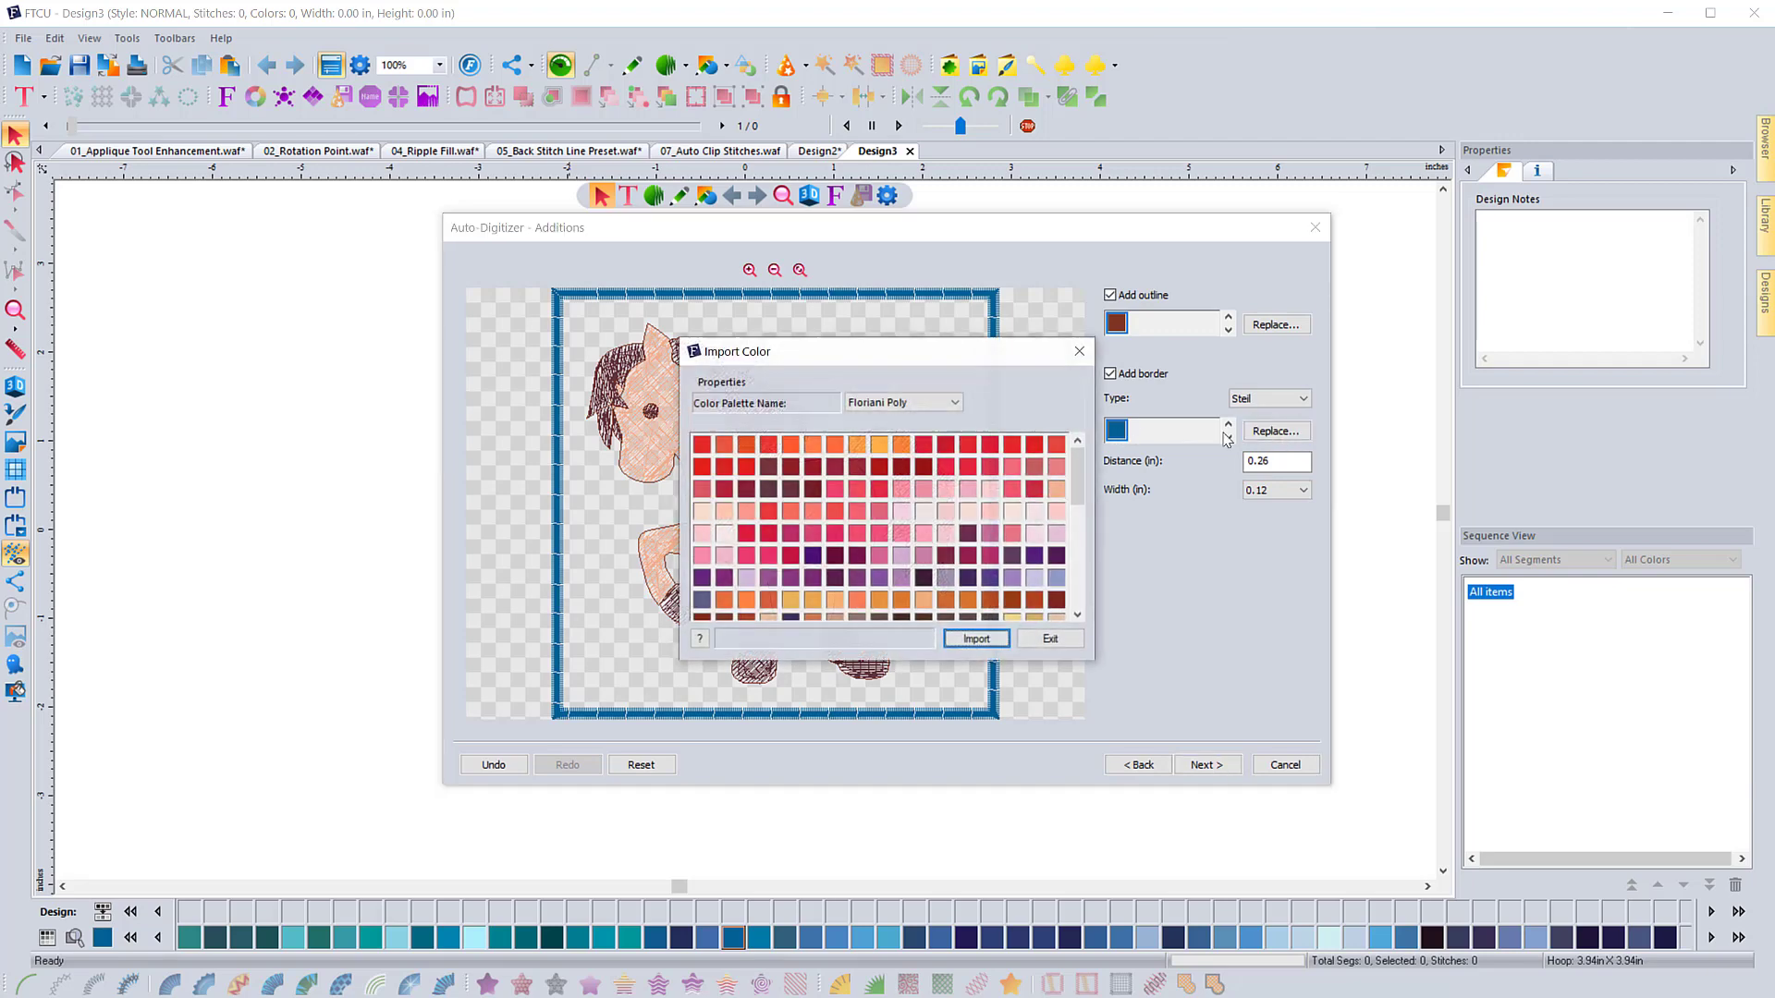
pyautogui.scroll(-3, 800, 582)
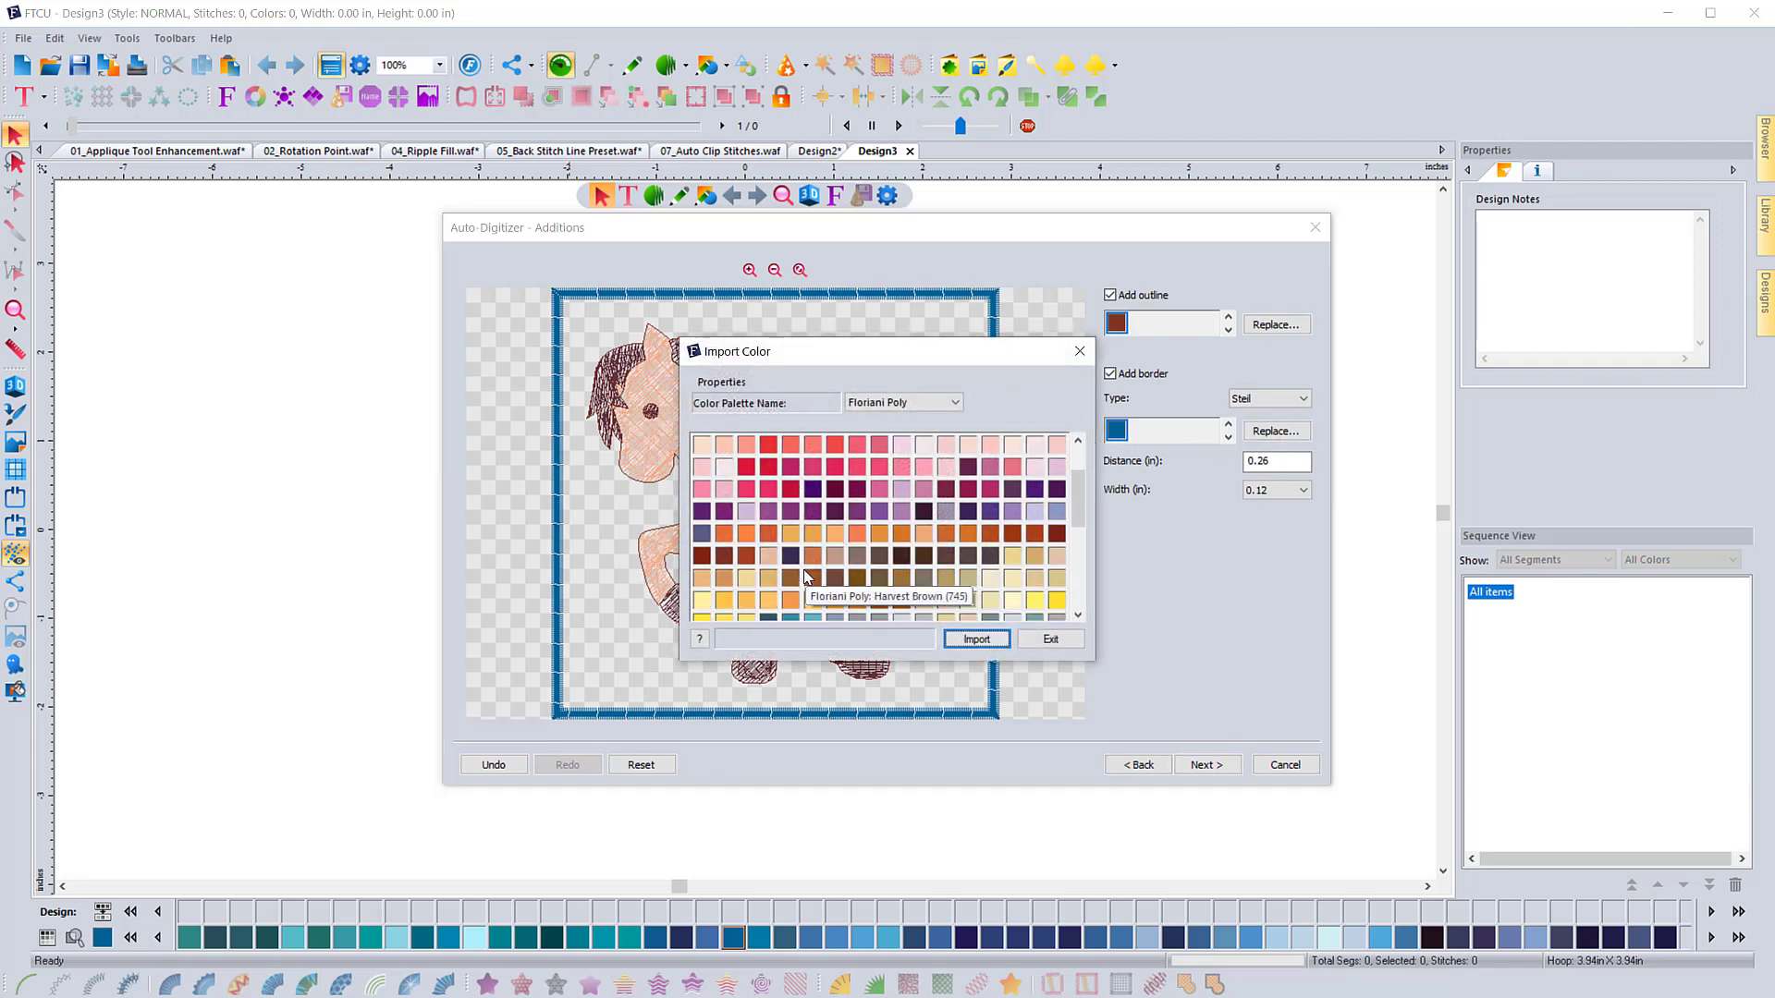
pyautogui.click(727, 555)
pyautogui.click(976, 638)
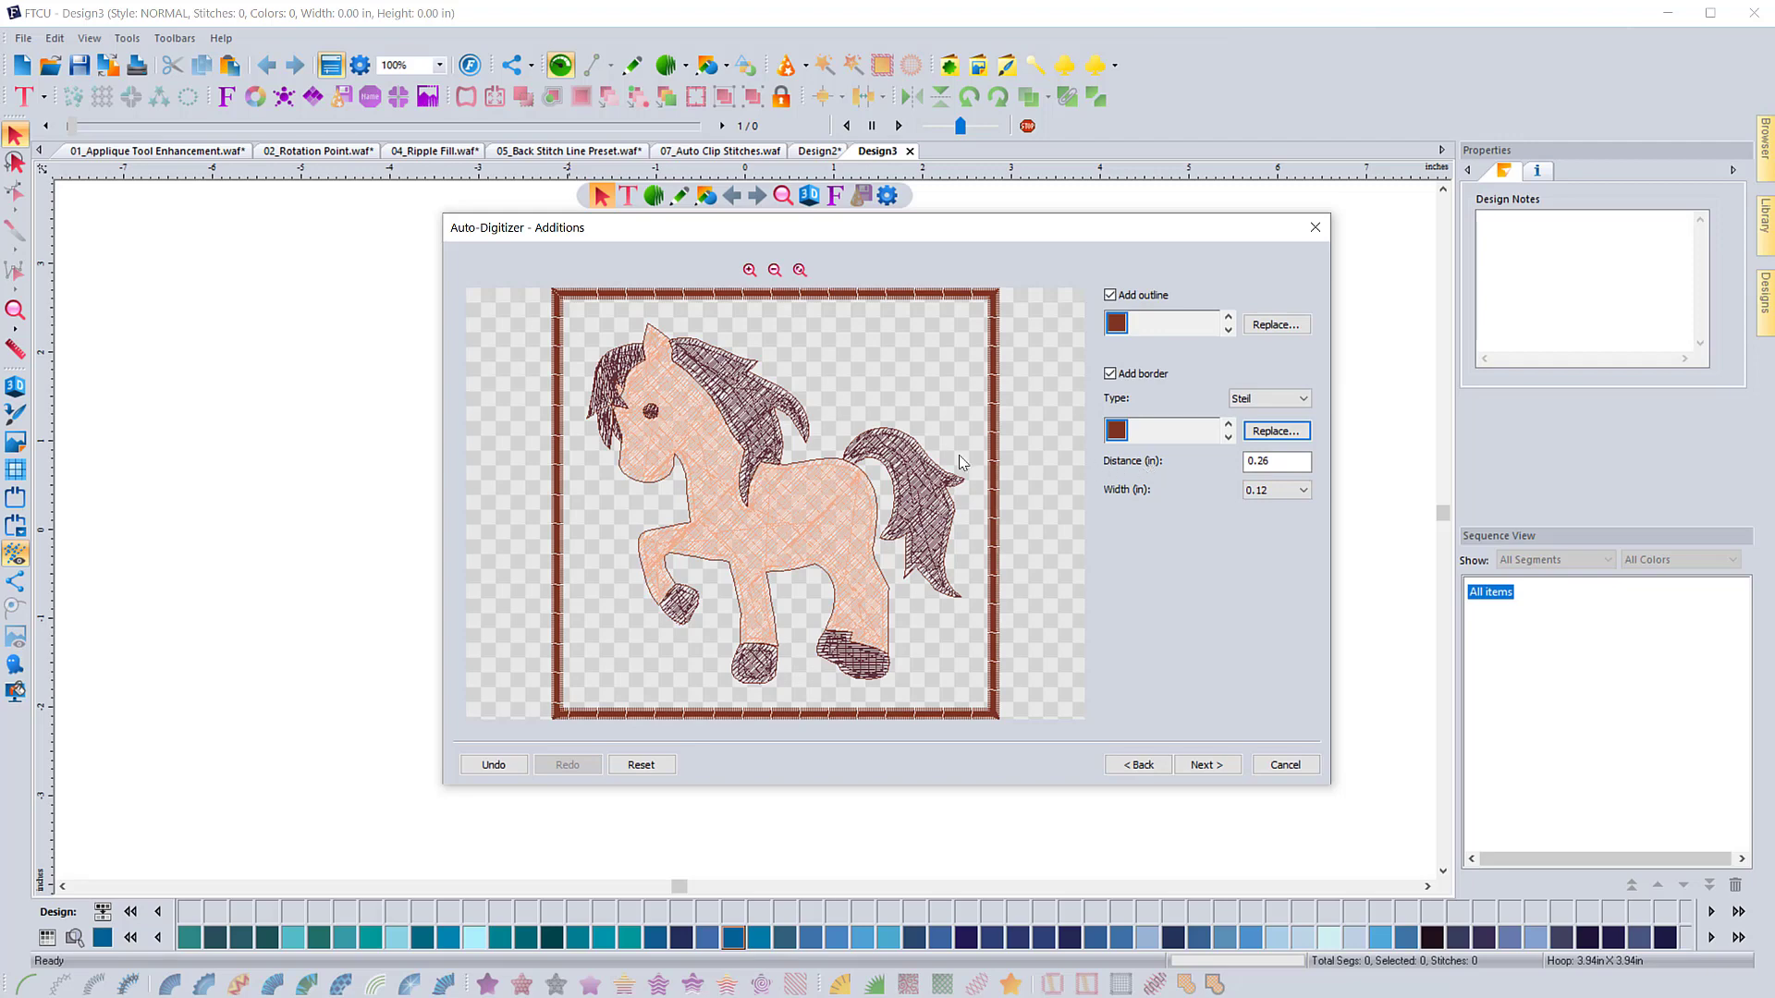
# Finish the Auto-Digitizer wizard to generate the horse design and clear the selection.
pyautogui.click(1207, 765)
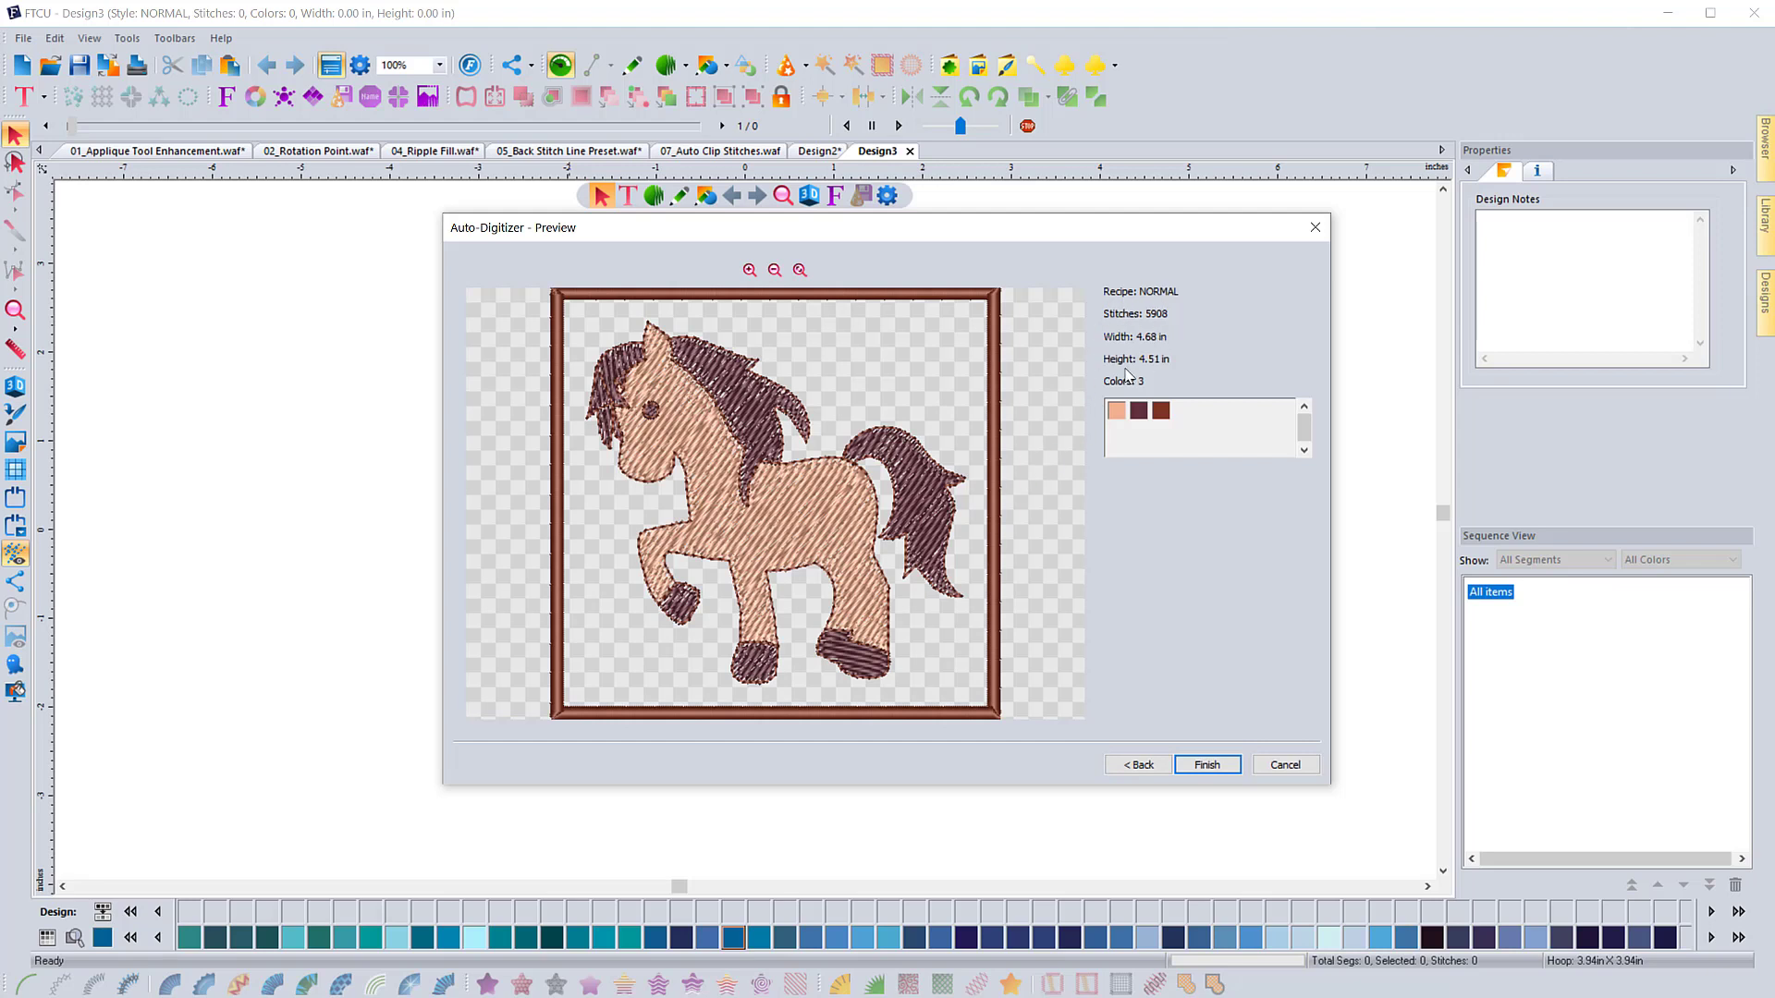
pyautogui.click(1205, 771)
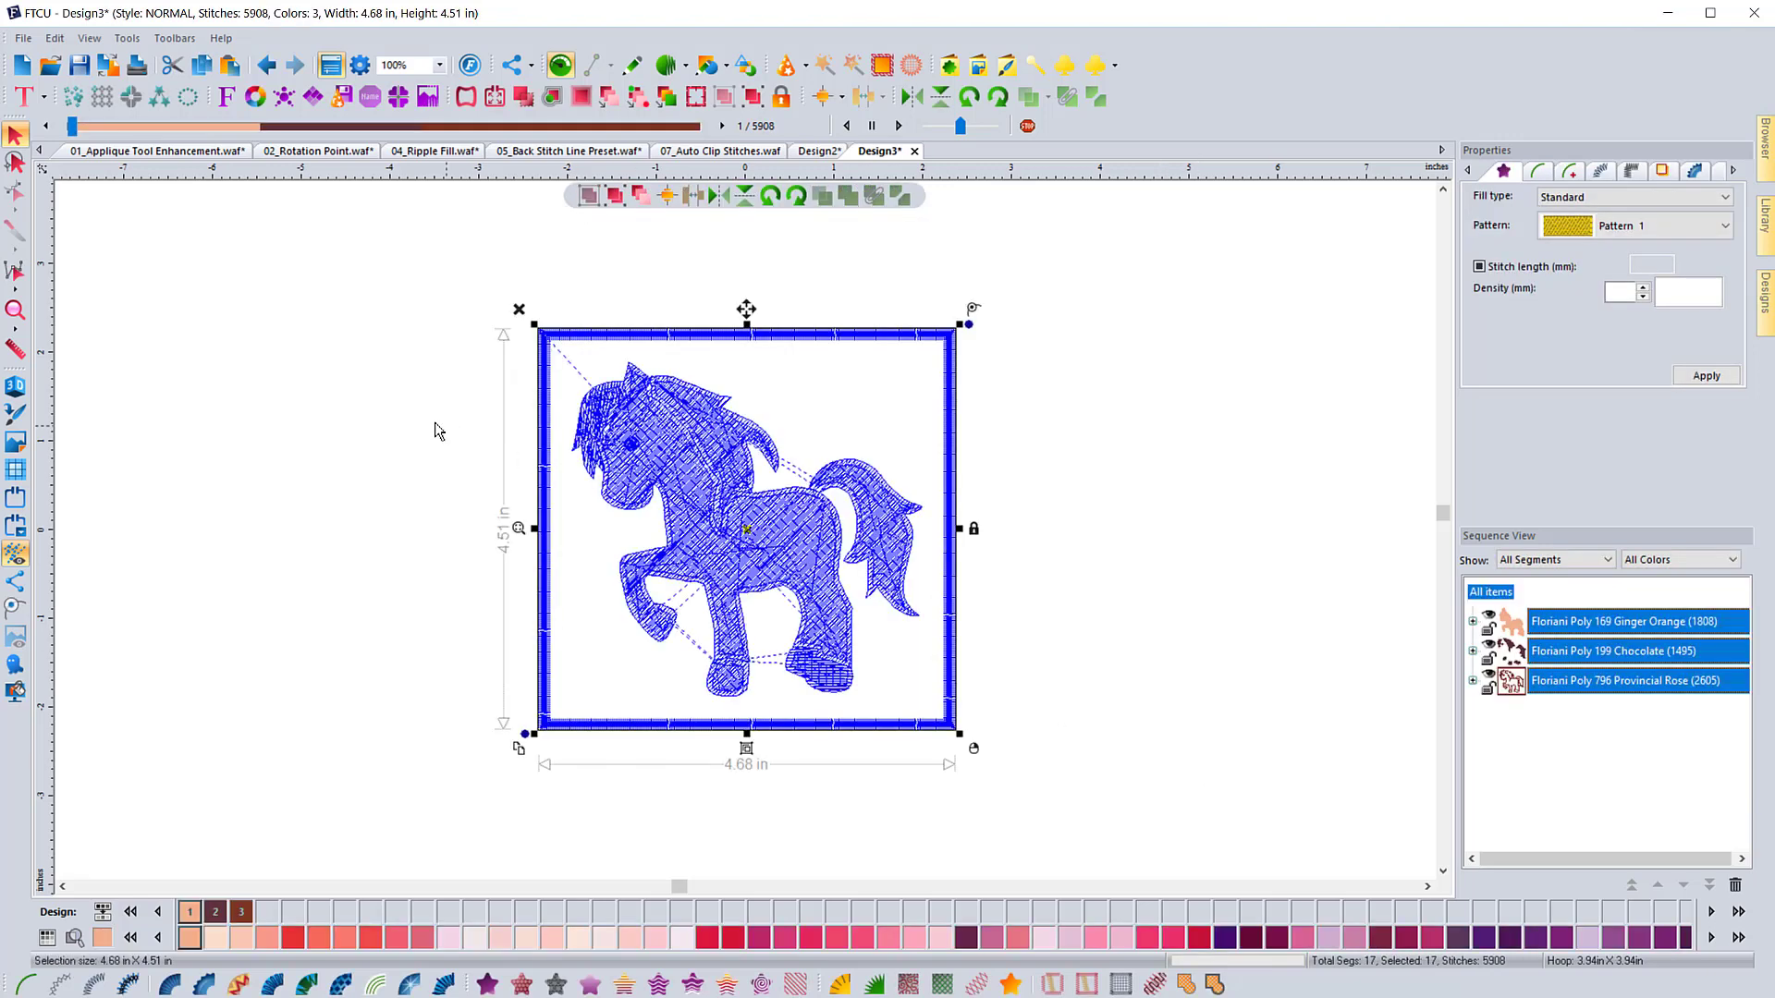
pyautogui.click(434, 429)
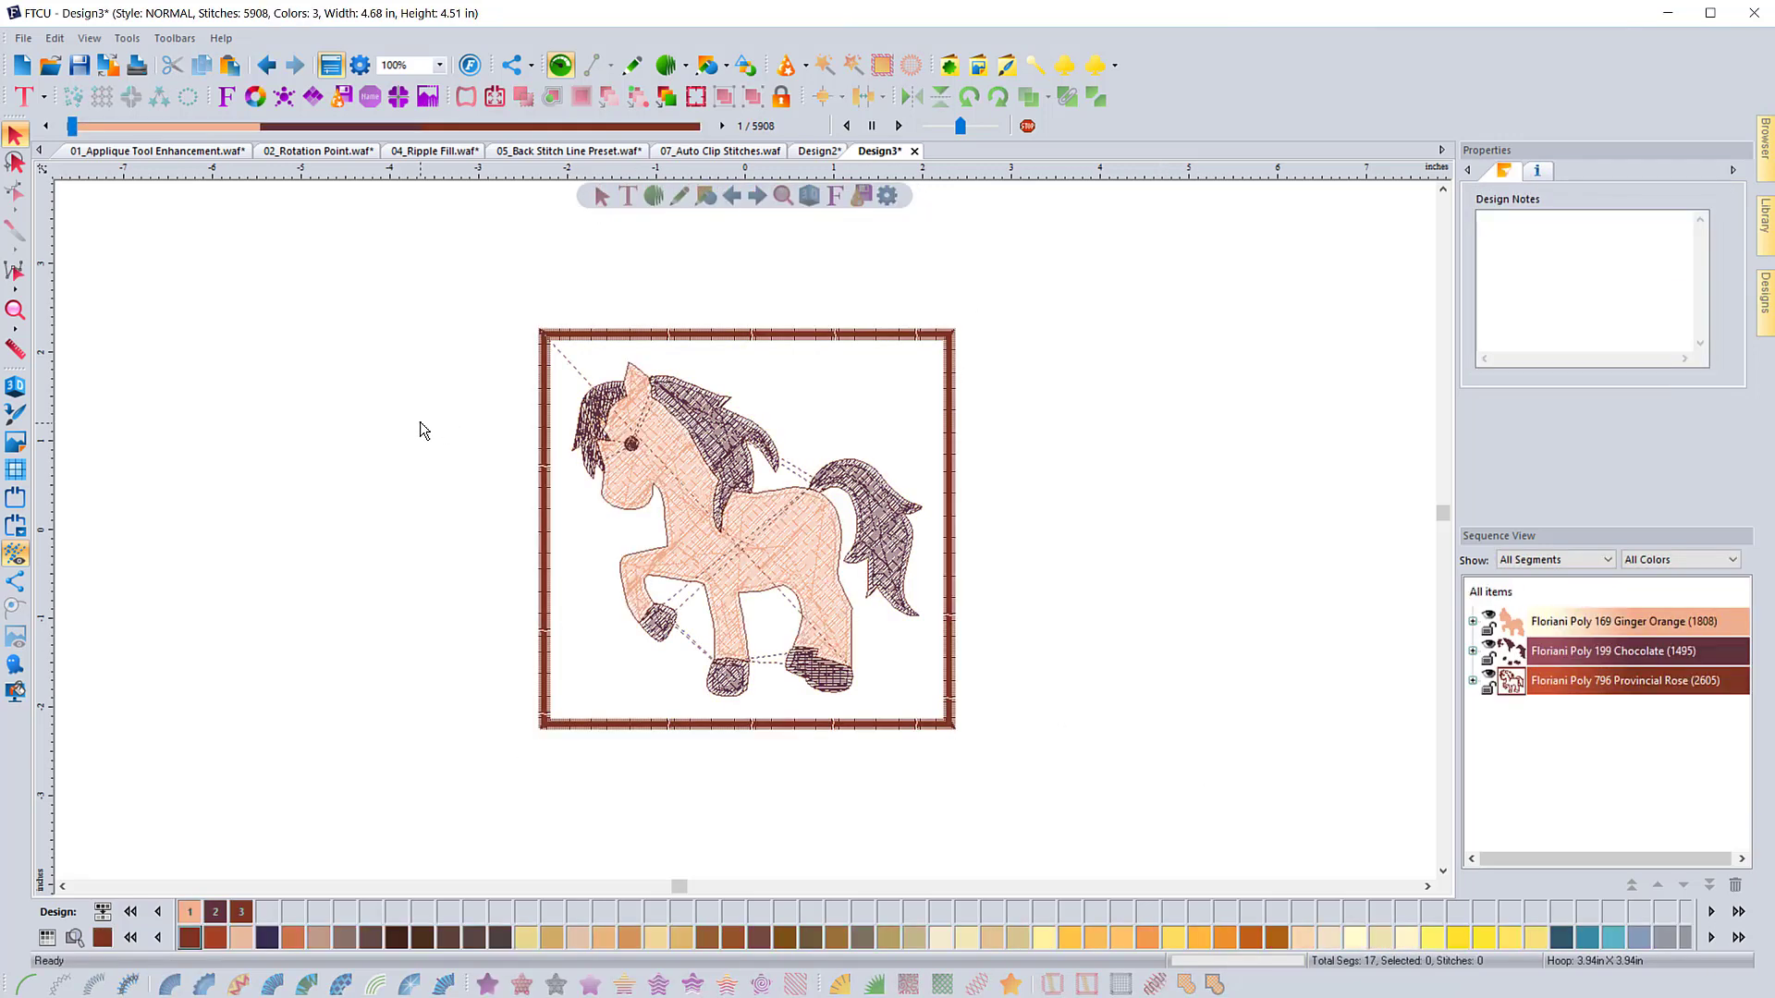
# Preview the generated design in 3D, then inspect its stitches around the horse's head and mane in normal view.
pyautogui.click(16, 386)
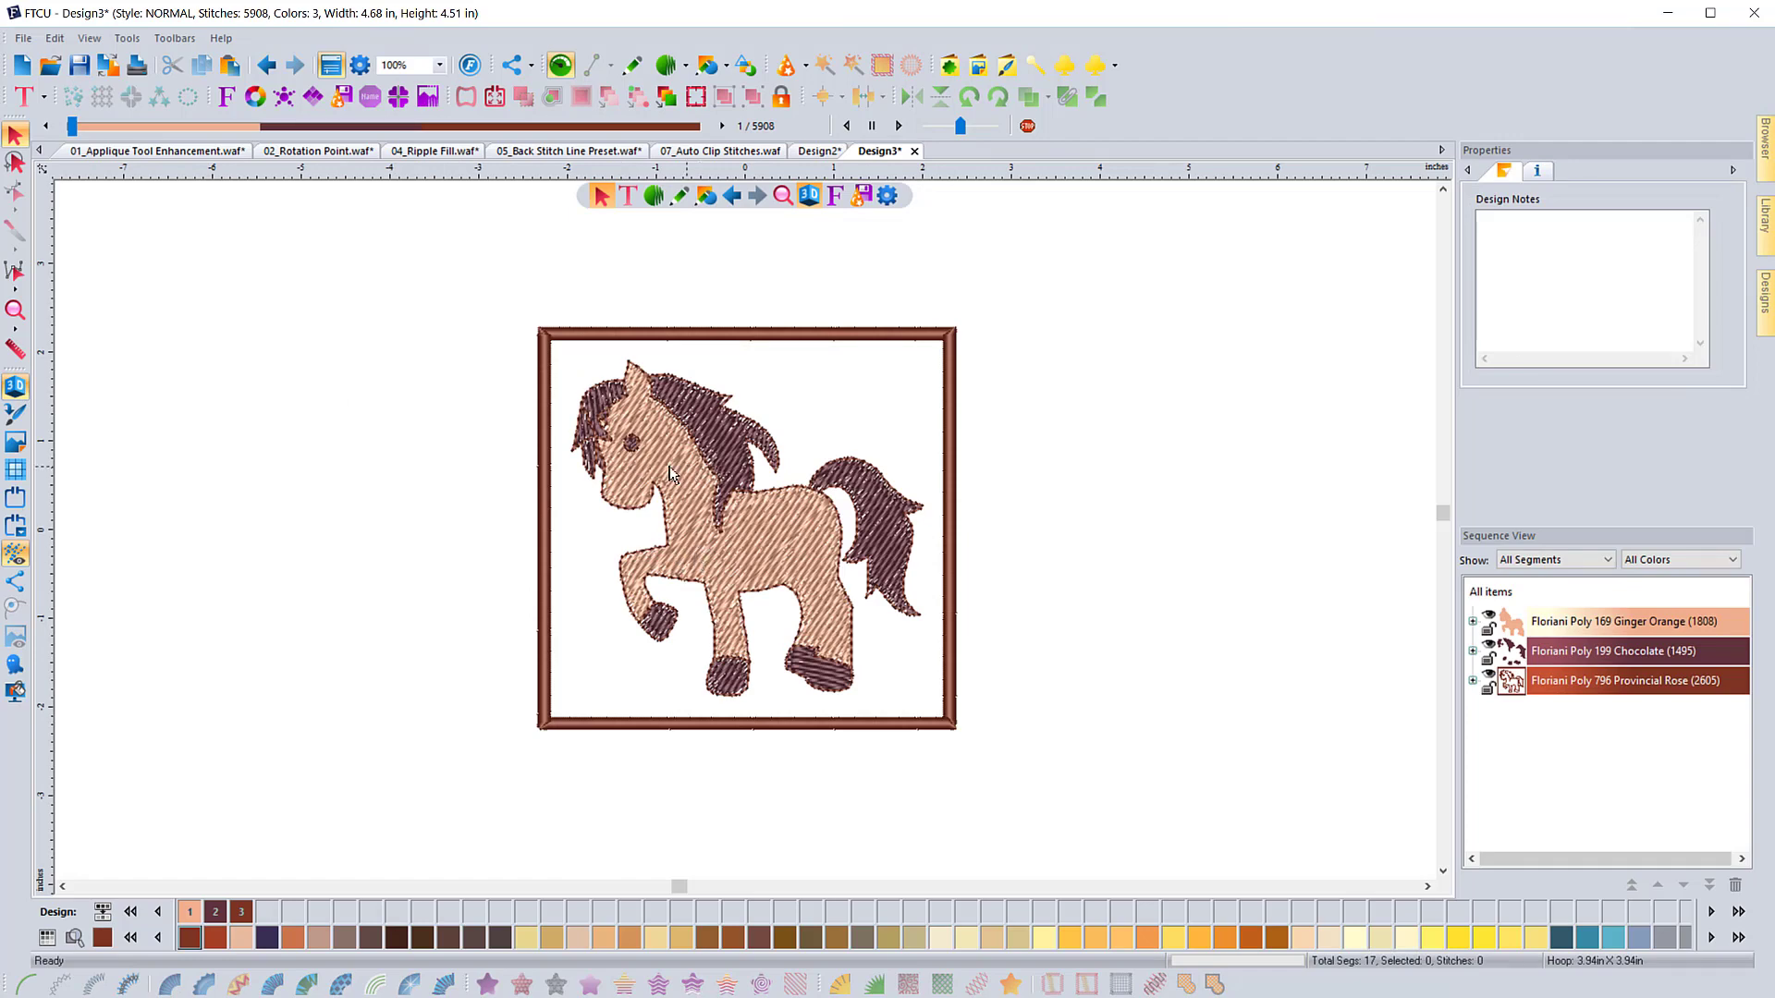
pyautogui.click(16, 386)
pyautogui.scroll(2, 711, 442)
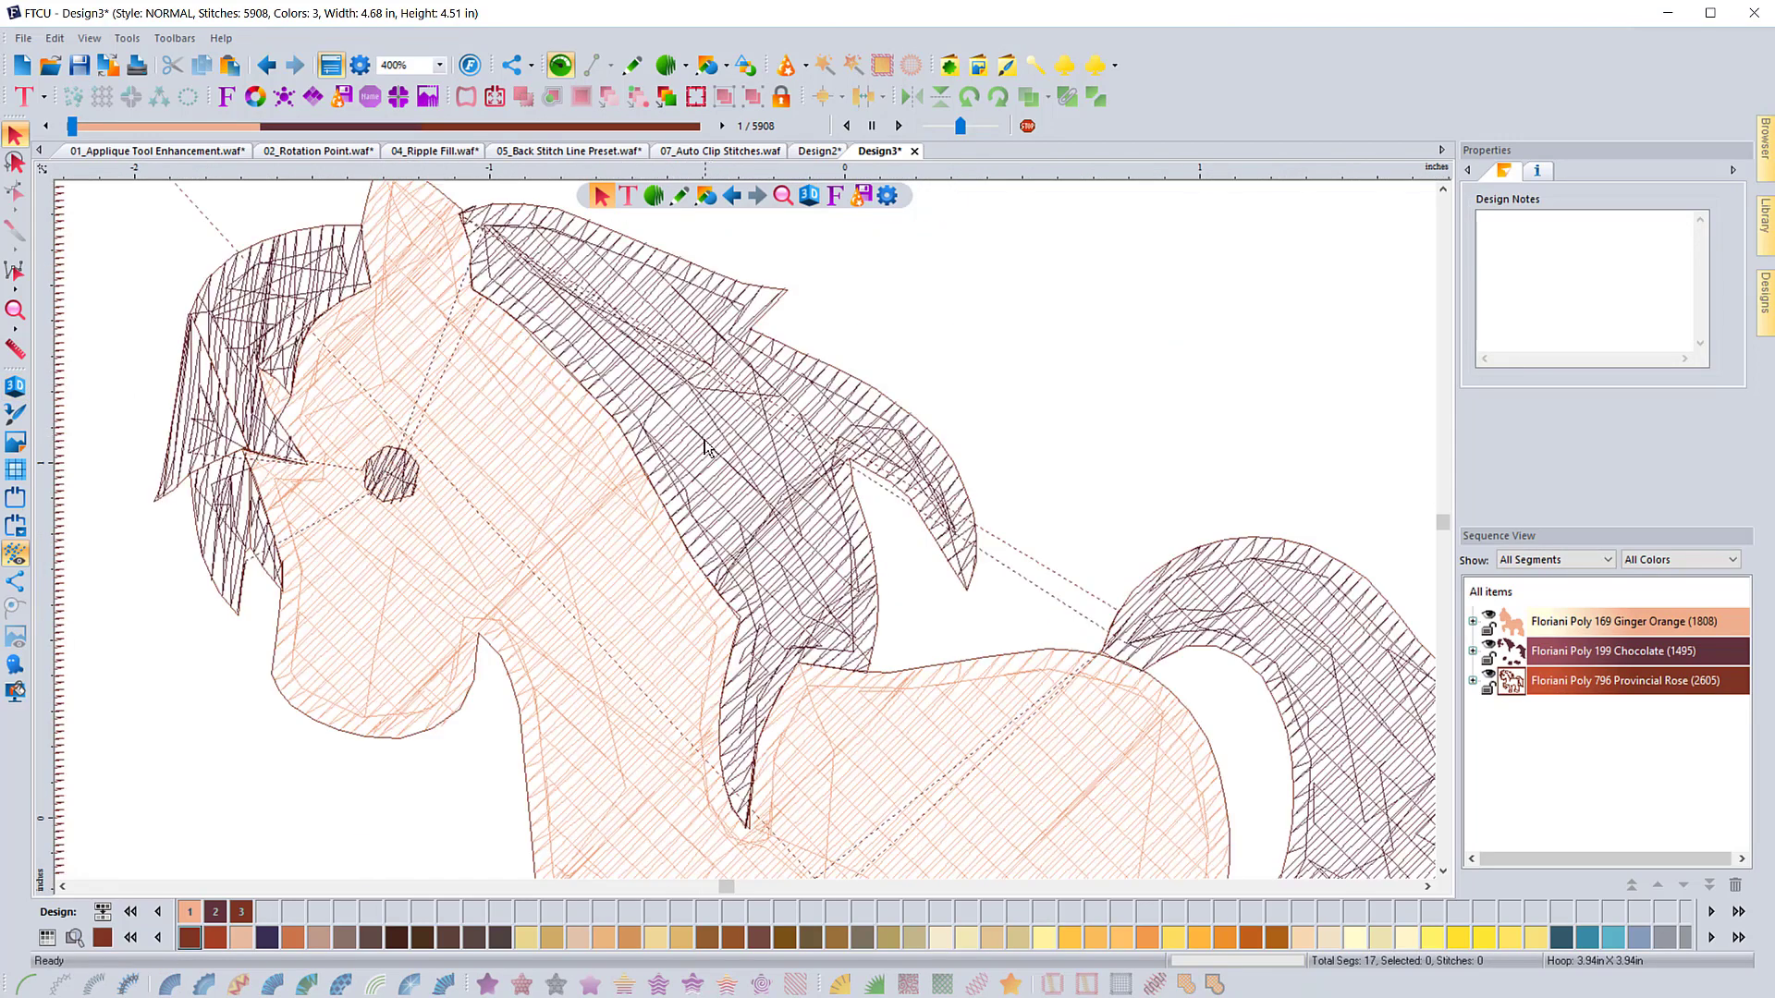
pyautogui.hotkey('ctrl', 'a')
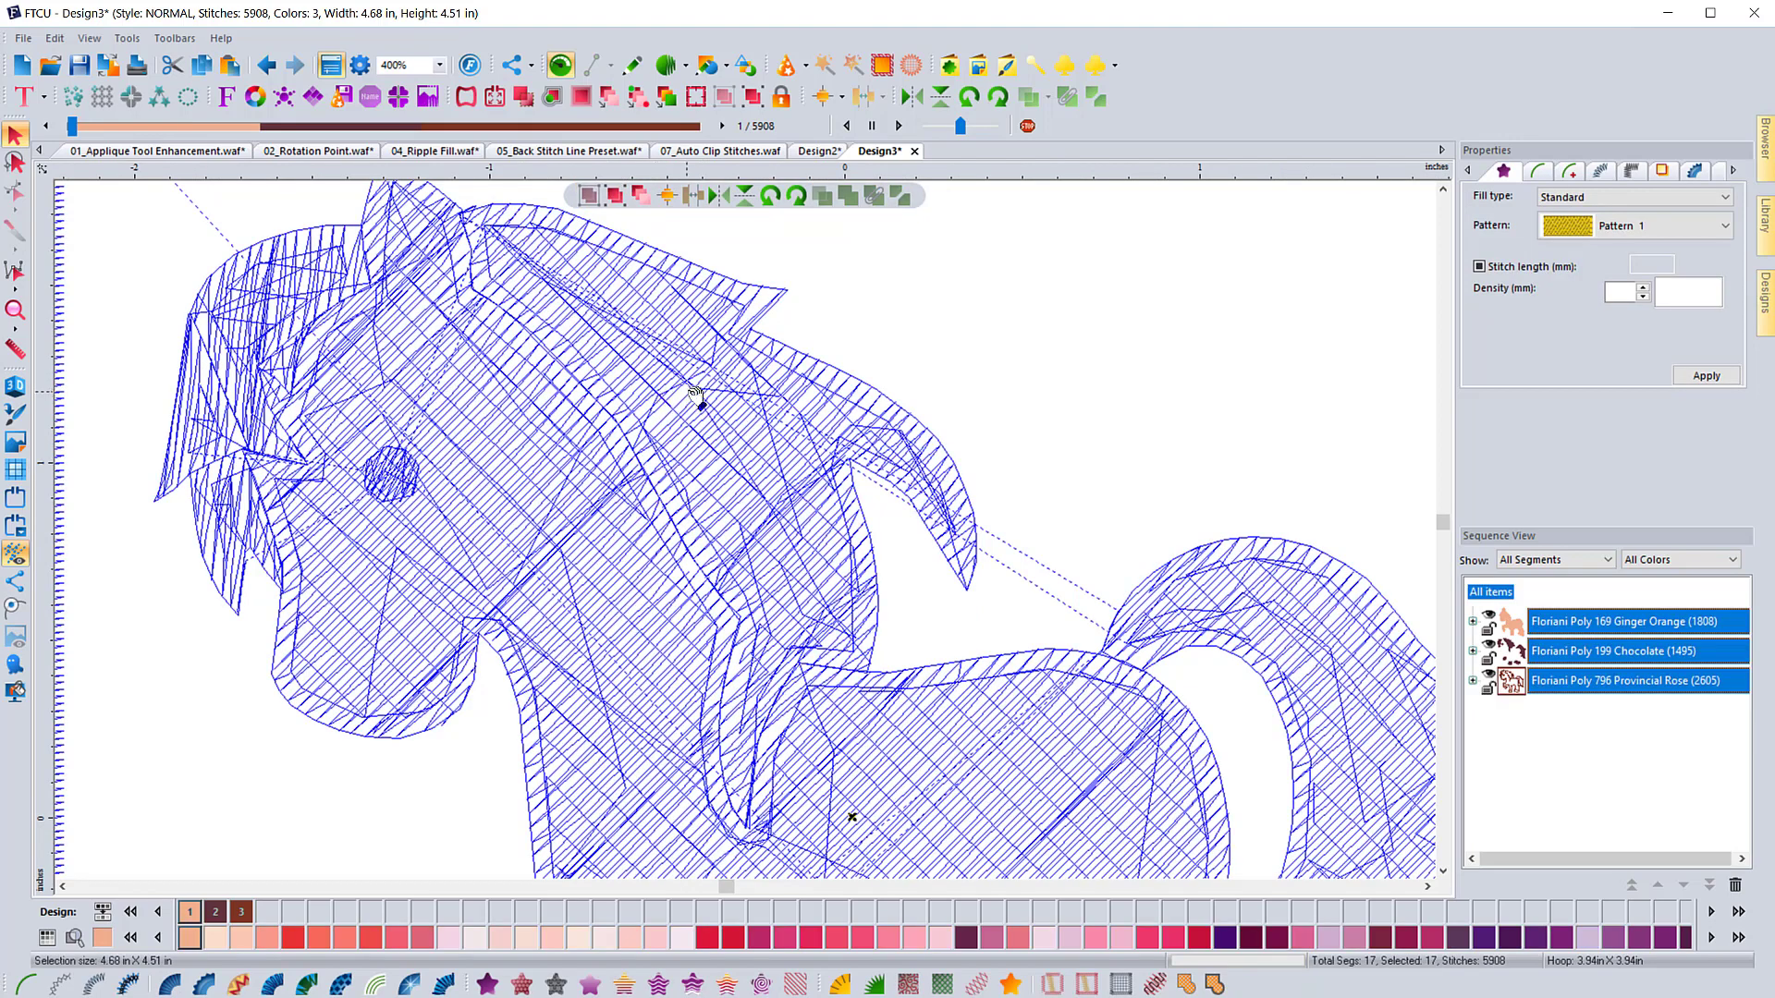
pyautogui.scroll(-2, 961, 451)
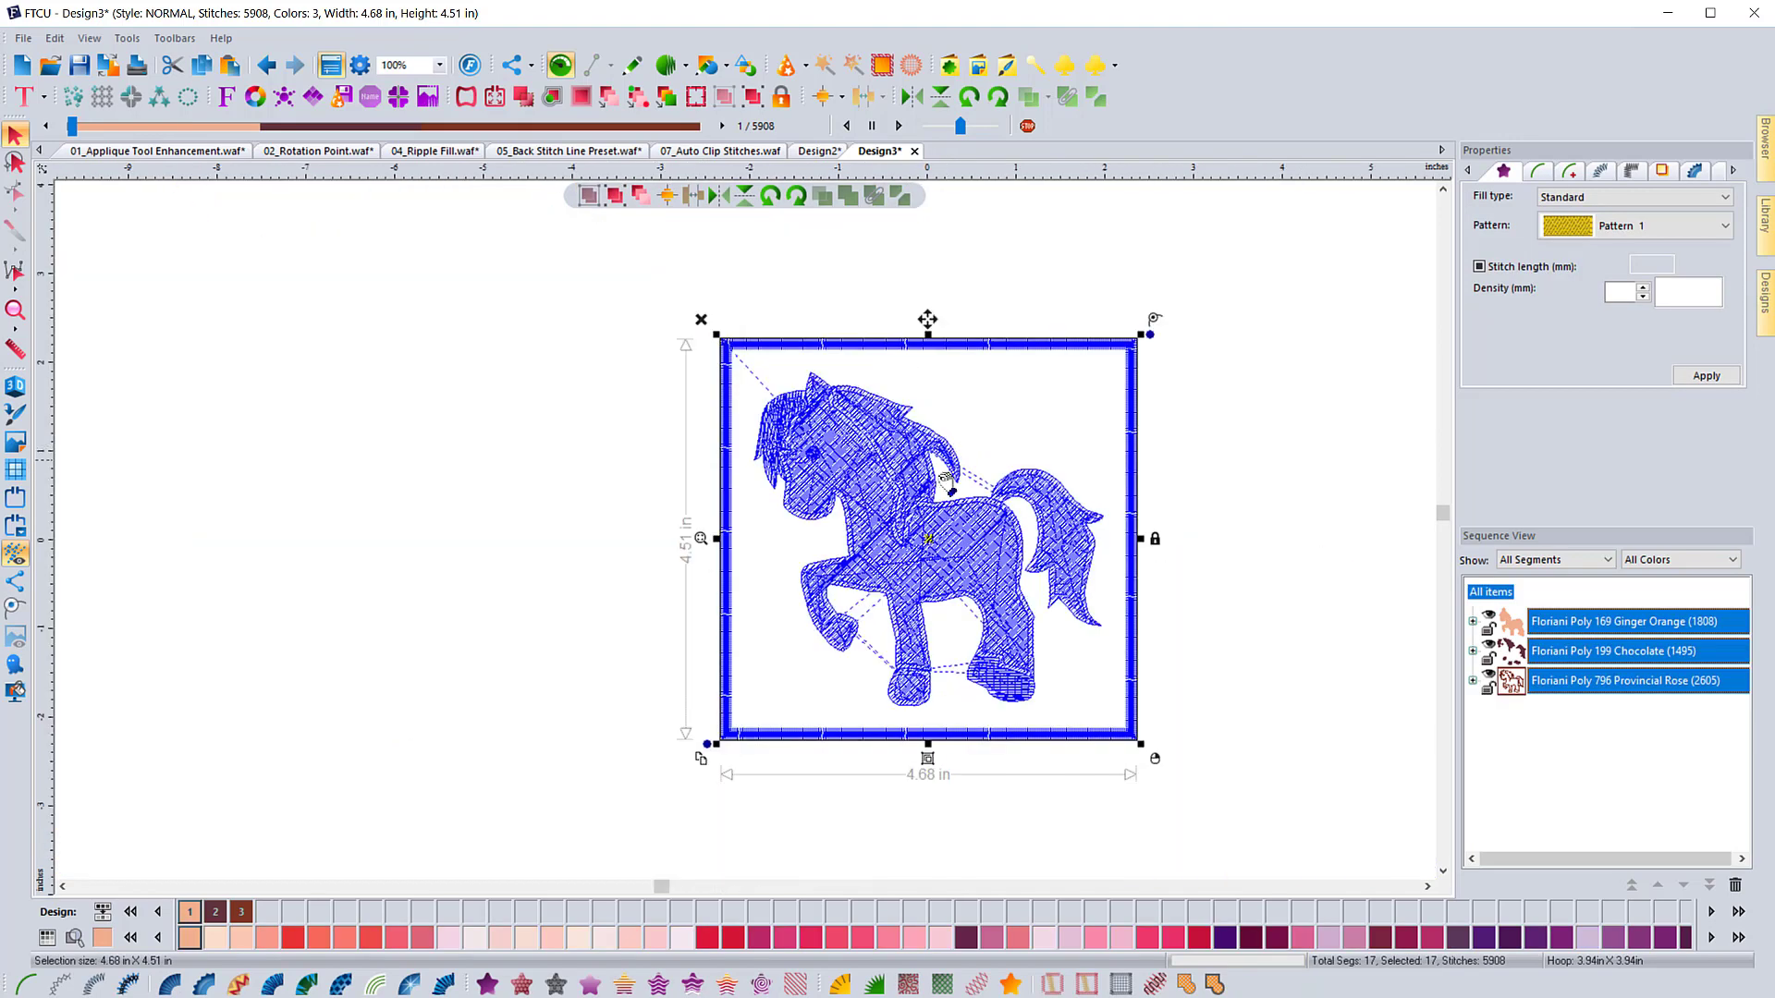
pyautogui.click(927, 759)
pyautogui.click(958, 764)
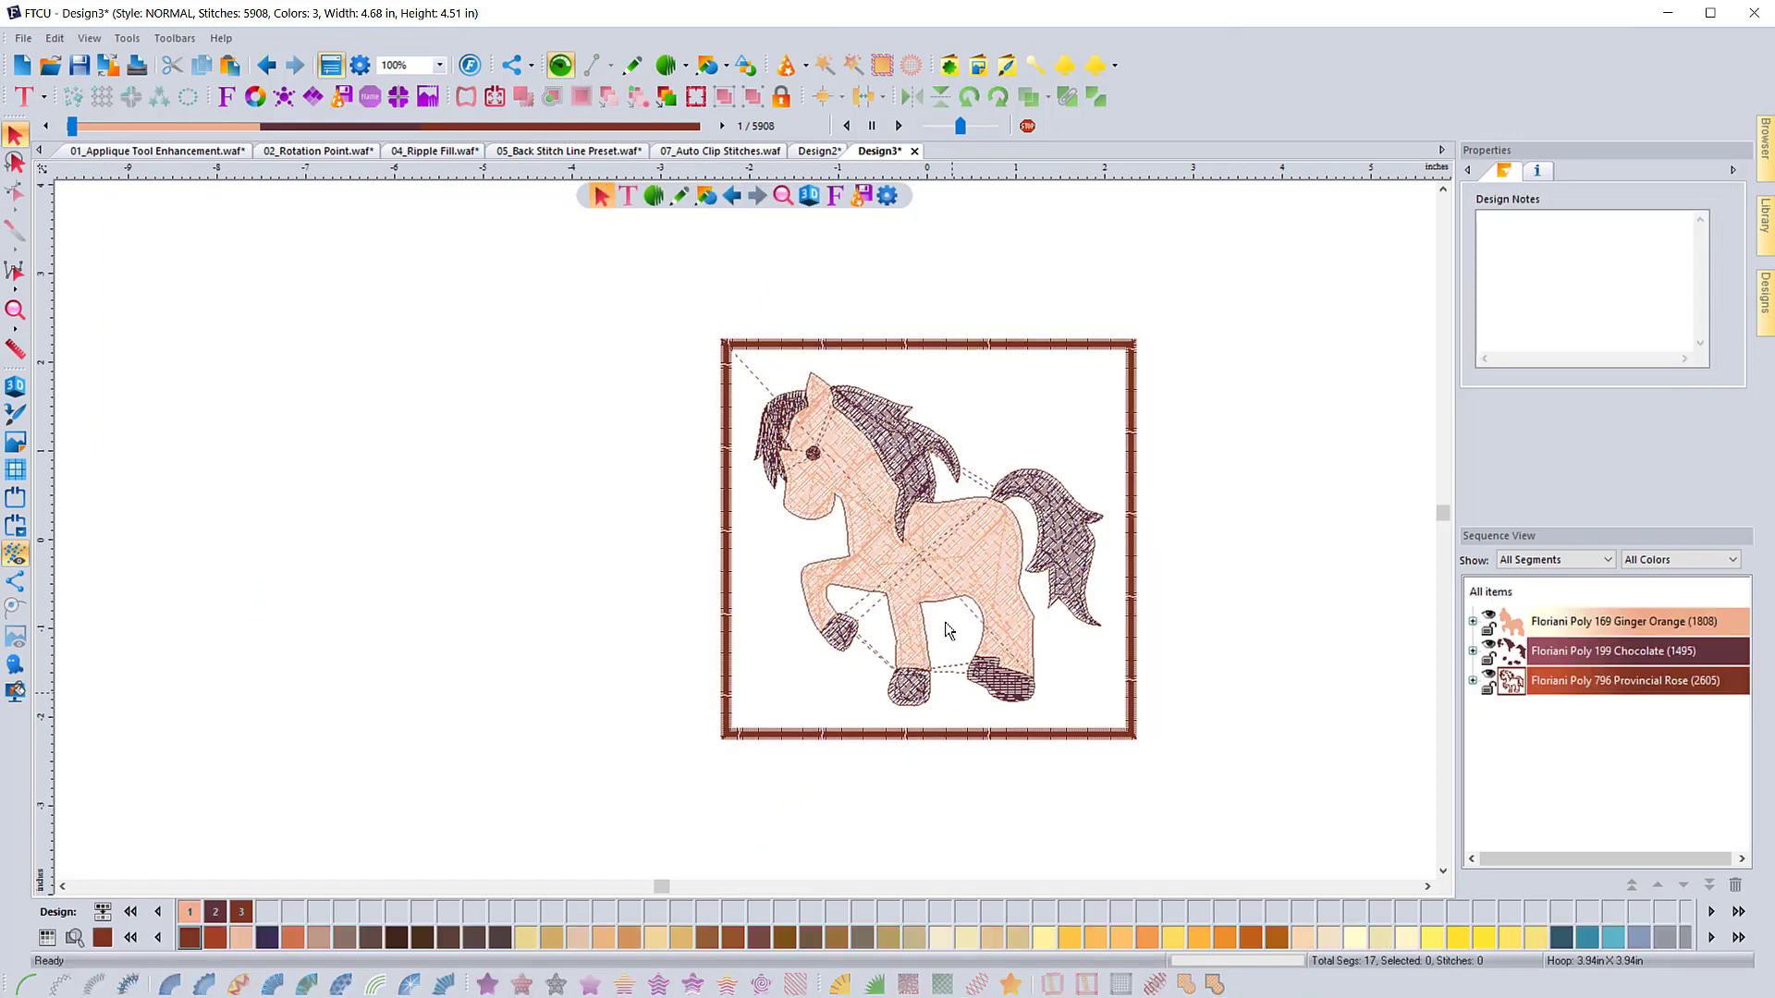
# Review the fill, underlay and pull and push compensation settings of the horse's large mane segment.
pyautogui.click(885, 434)
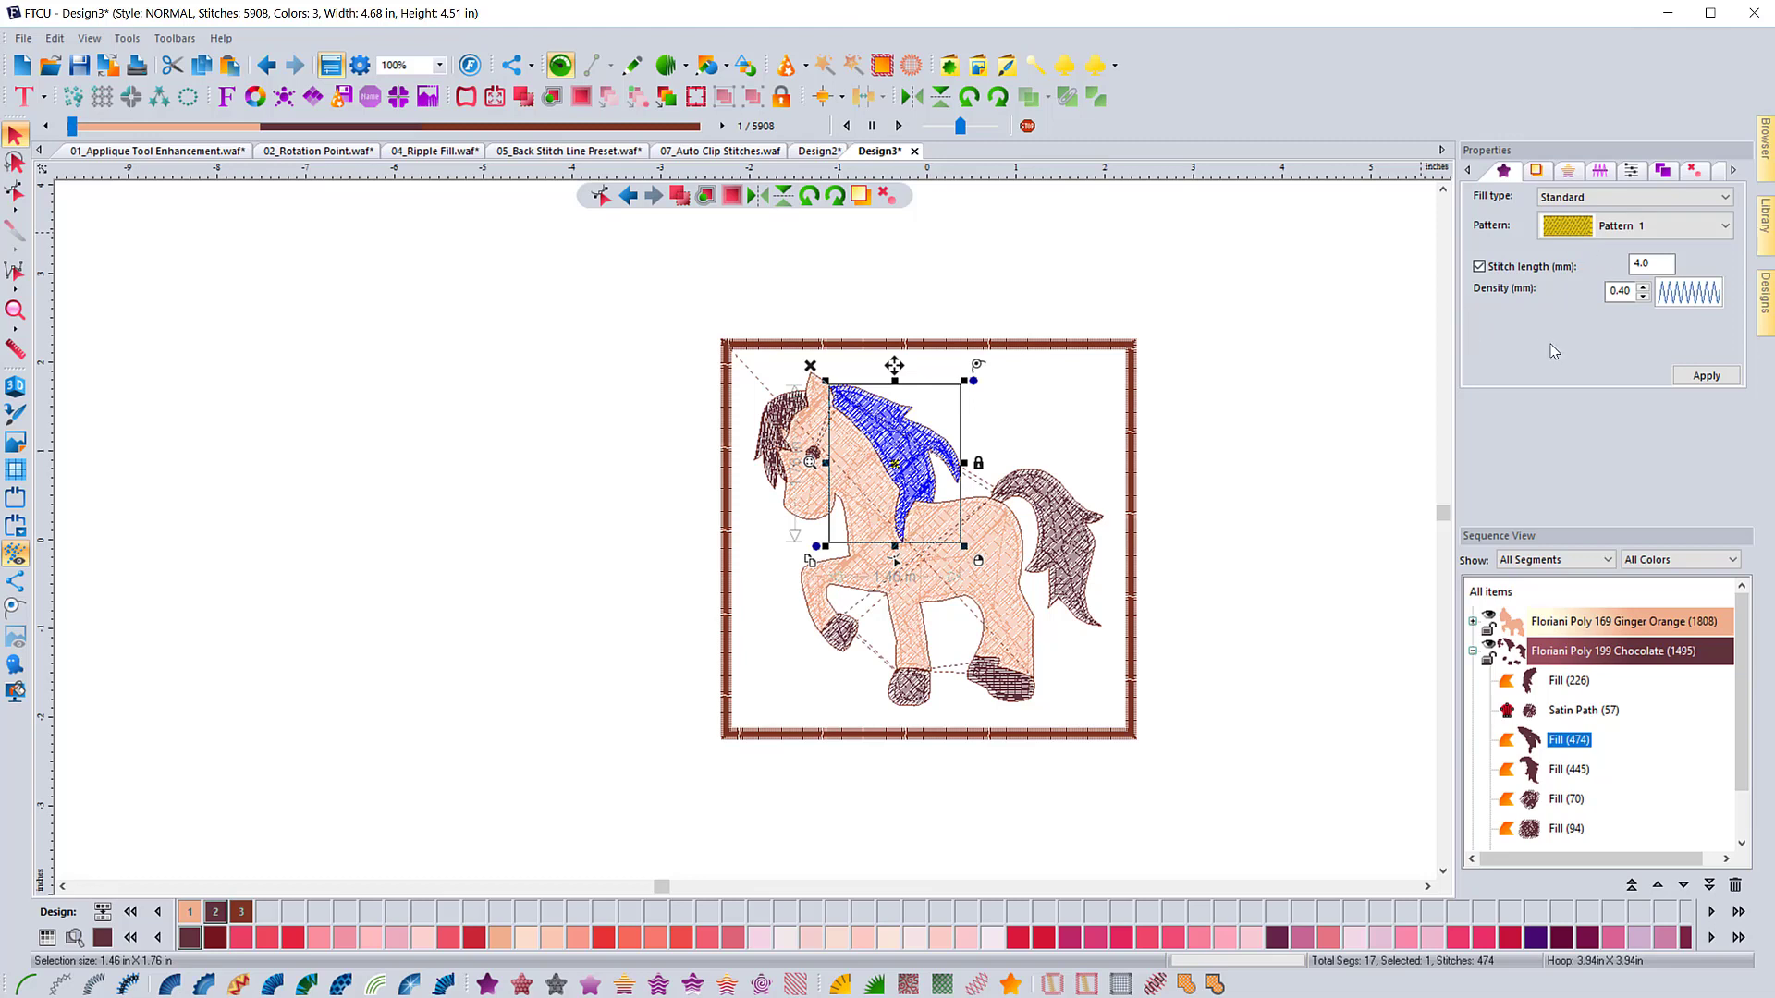
pyautogui.click(1642, 262)
pyautogui.click(1533, 175)
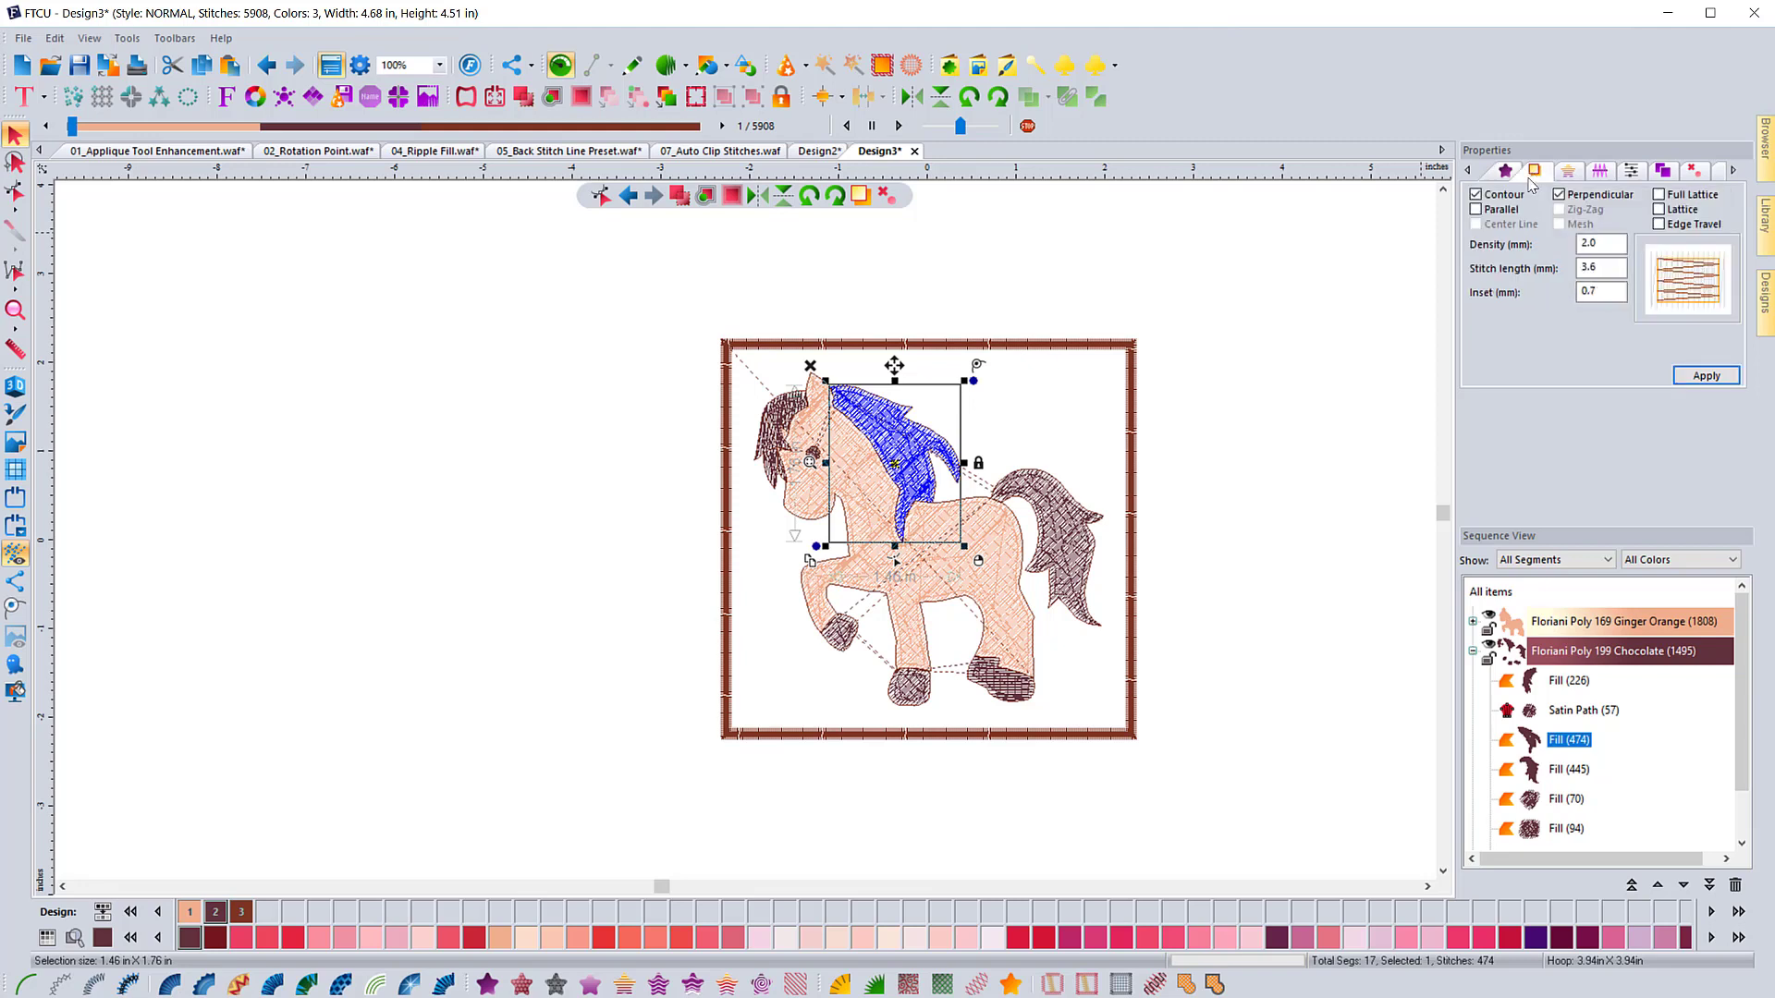
pyautogui.click(1597, 174)
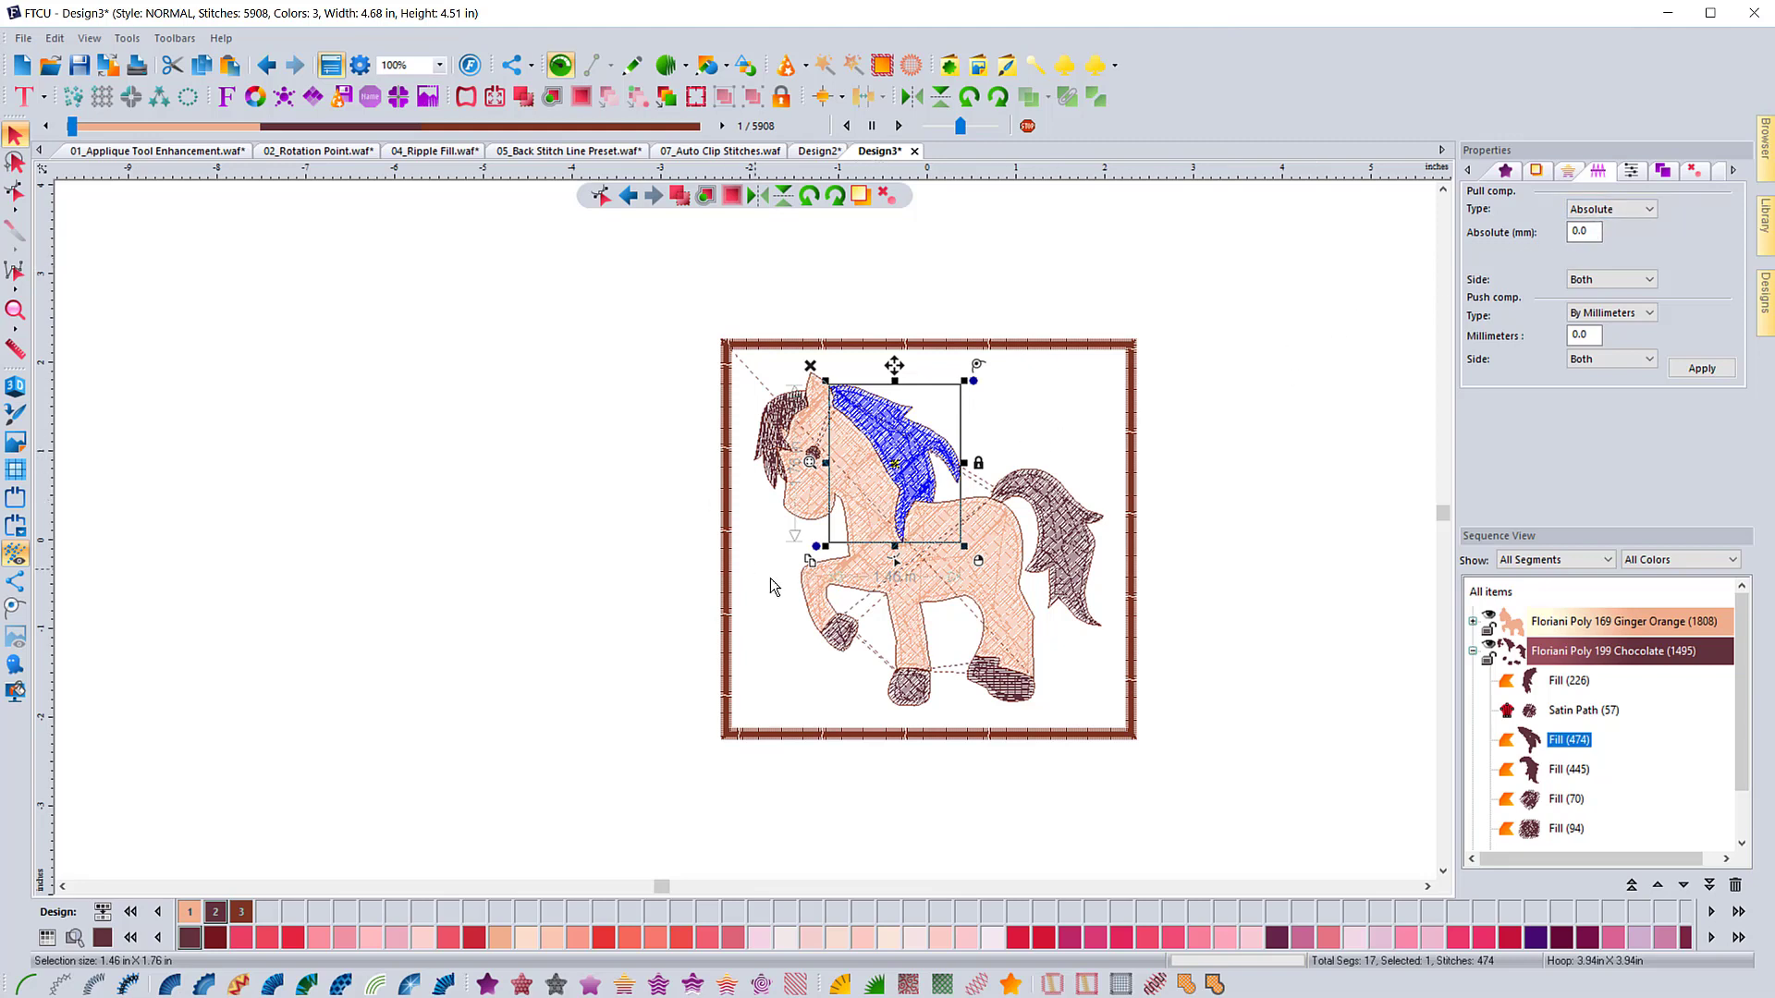
pyautogui.click(1229, 498)
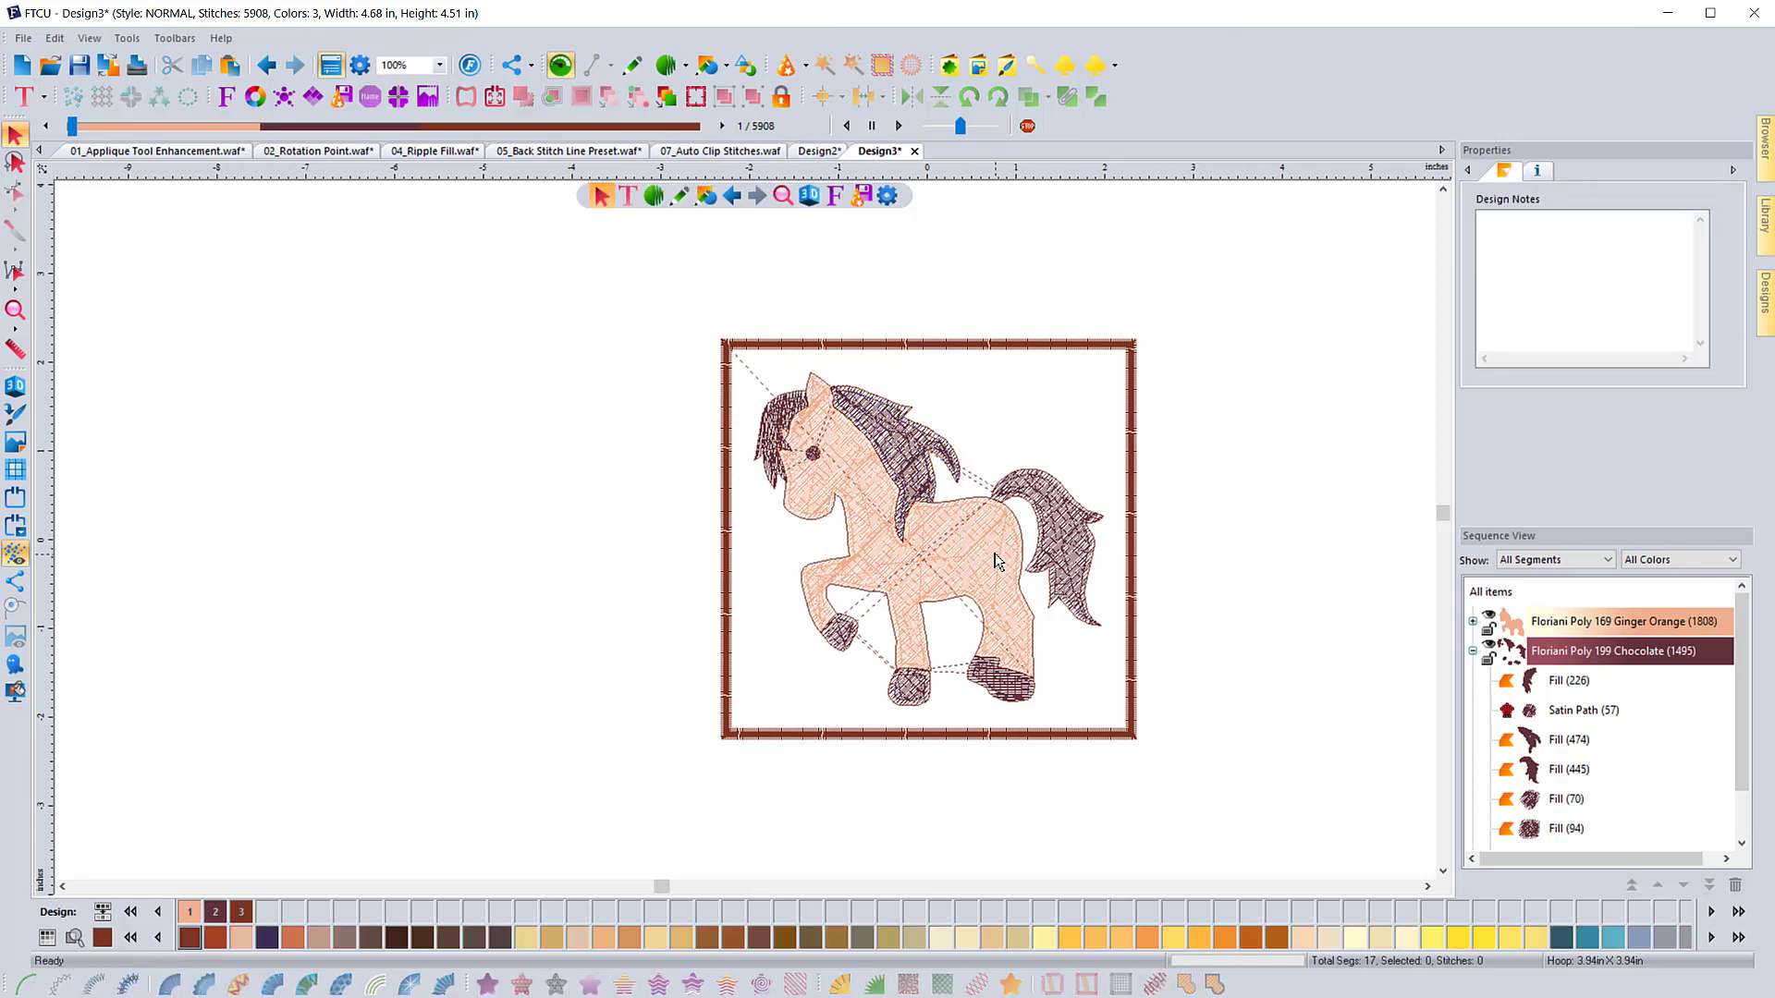
# Examine the fills, outline and connecting stitches of the horse's body, mane and tail up close.
pyautogui.scroll(5, 946, 508)
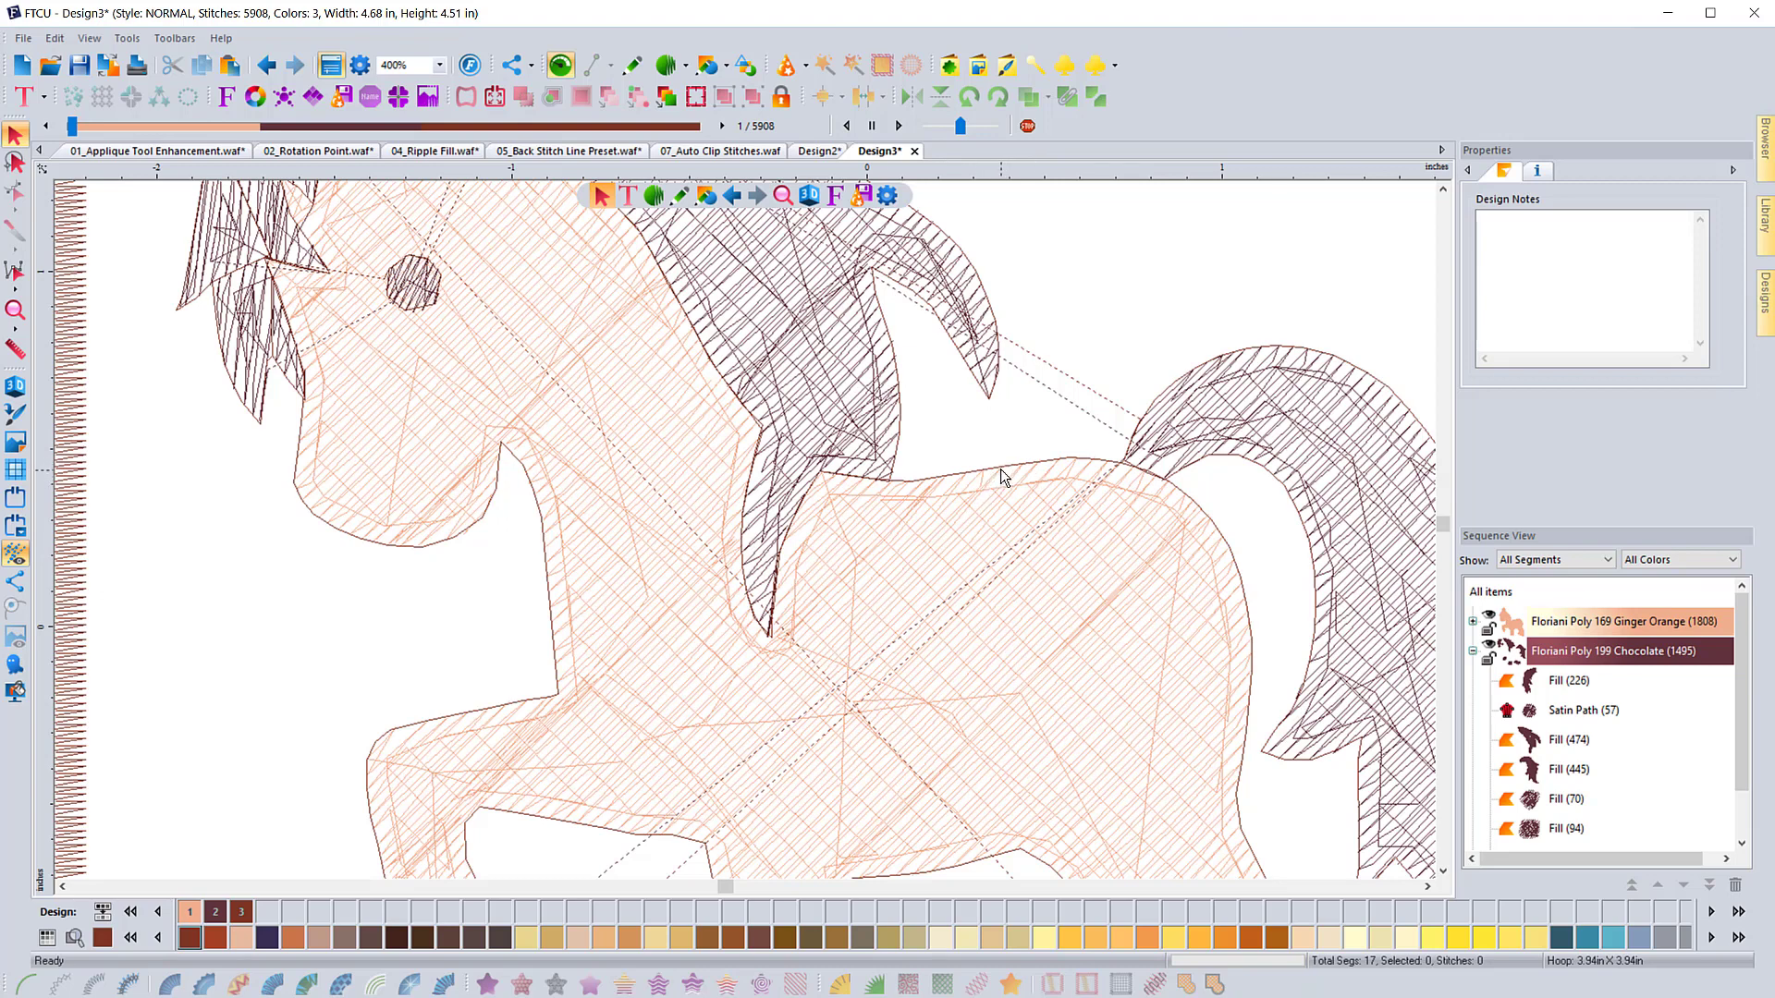
pyautogui.scroll(-2, 1000, 470)
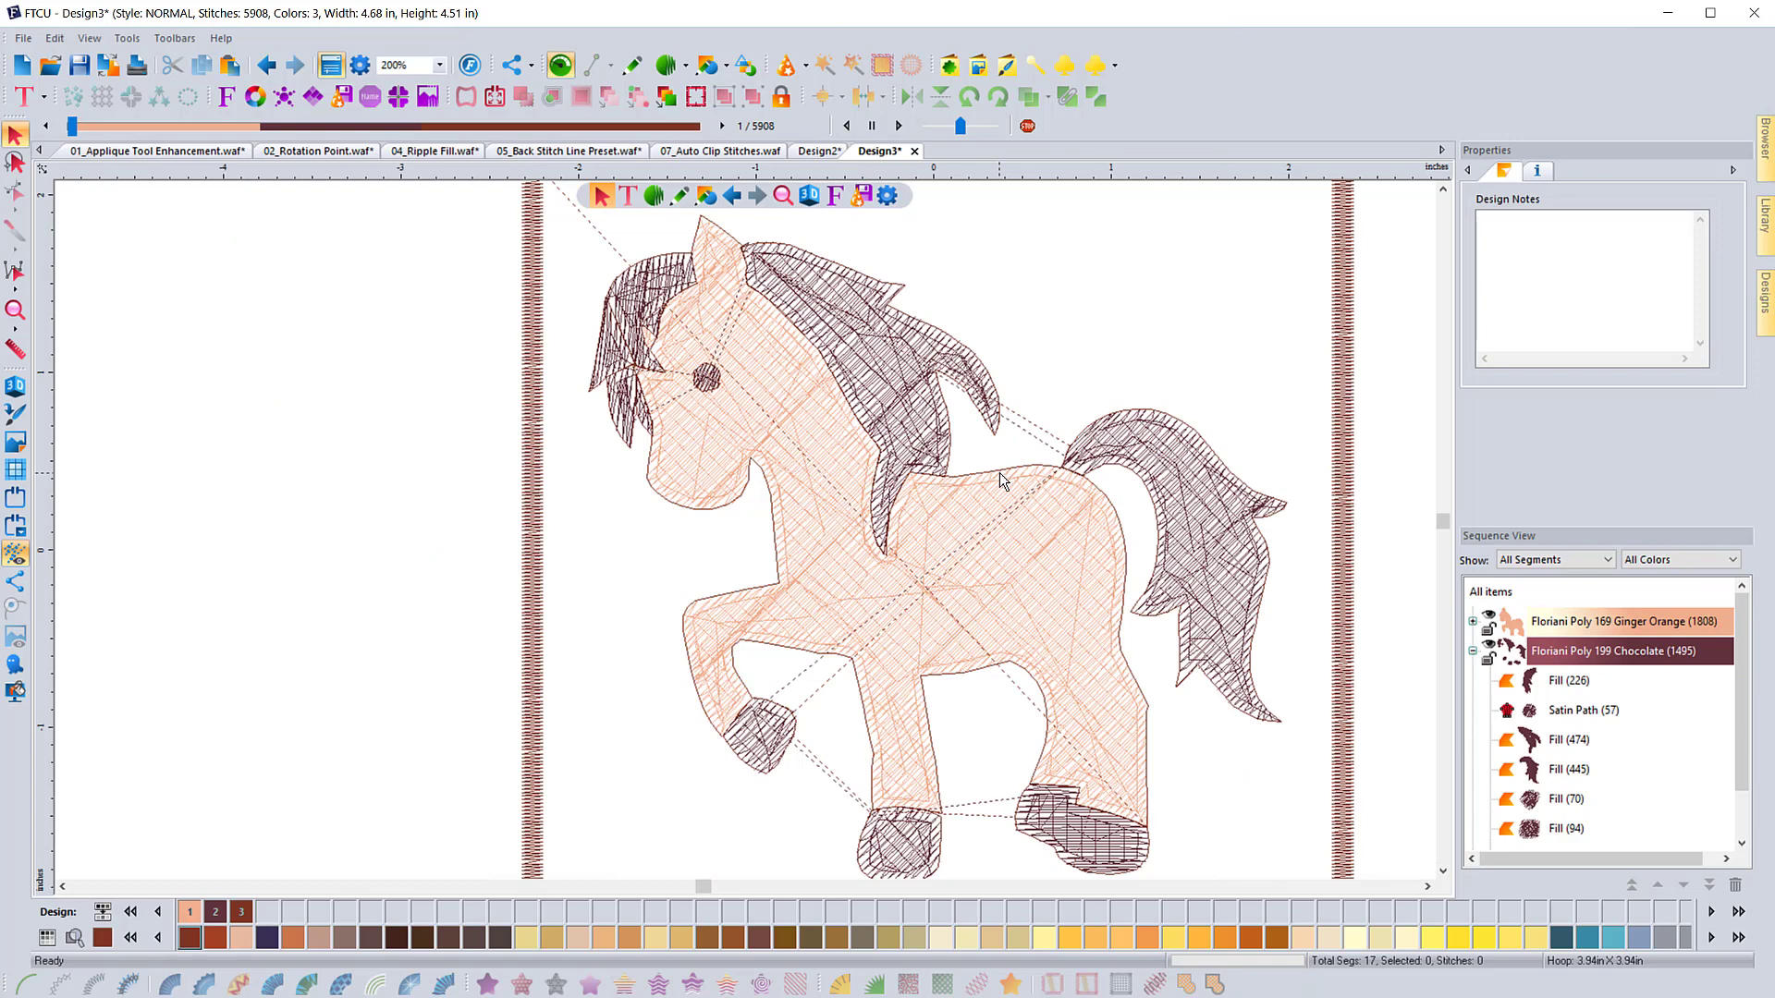
pyautogui.scroll(-2, 1001, 473)
pyautogui.scroll(2, 1000, 473)
pyautogui.scroll(-2, 1000, 481)
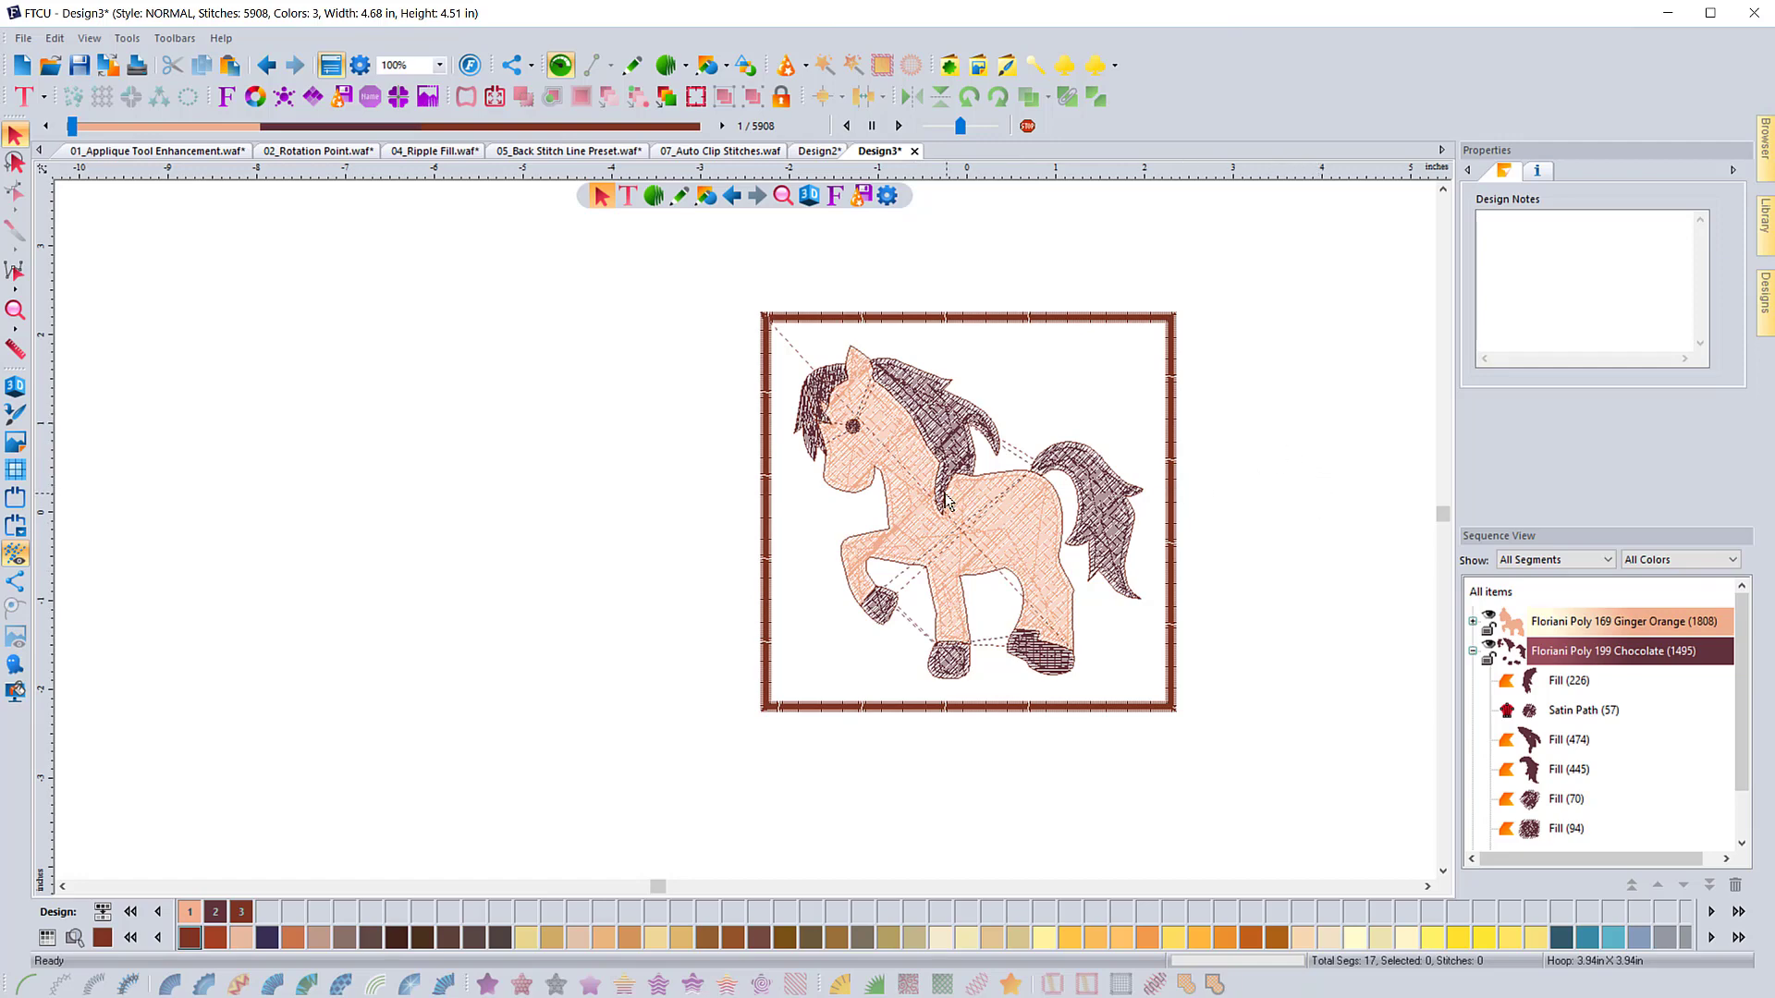
pyautogui.scroll(2, 907, 506)
pyautogui.scroll(-2, 906, 506)
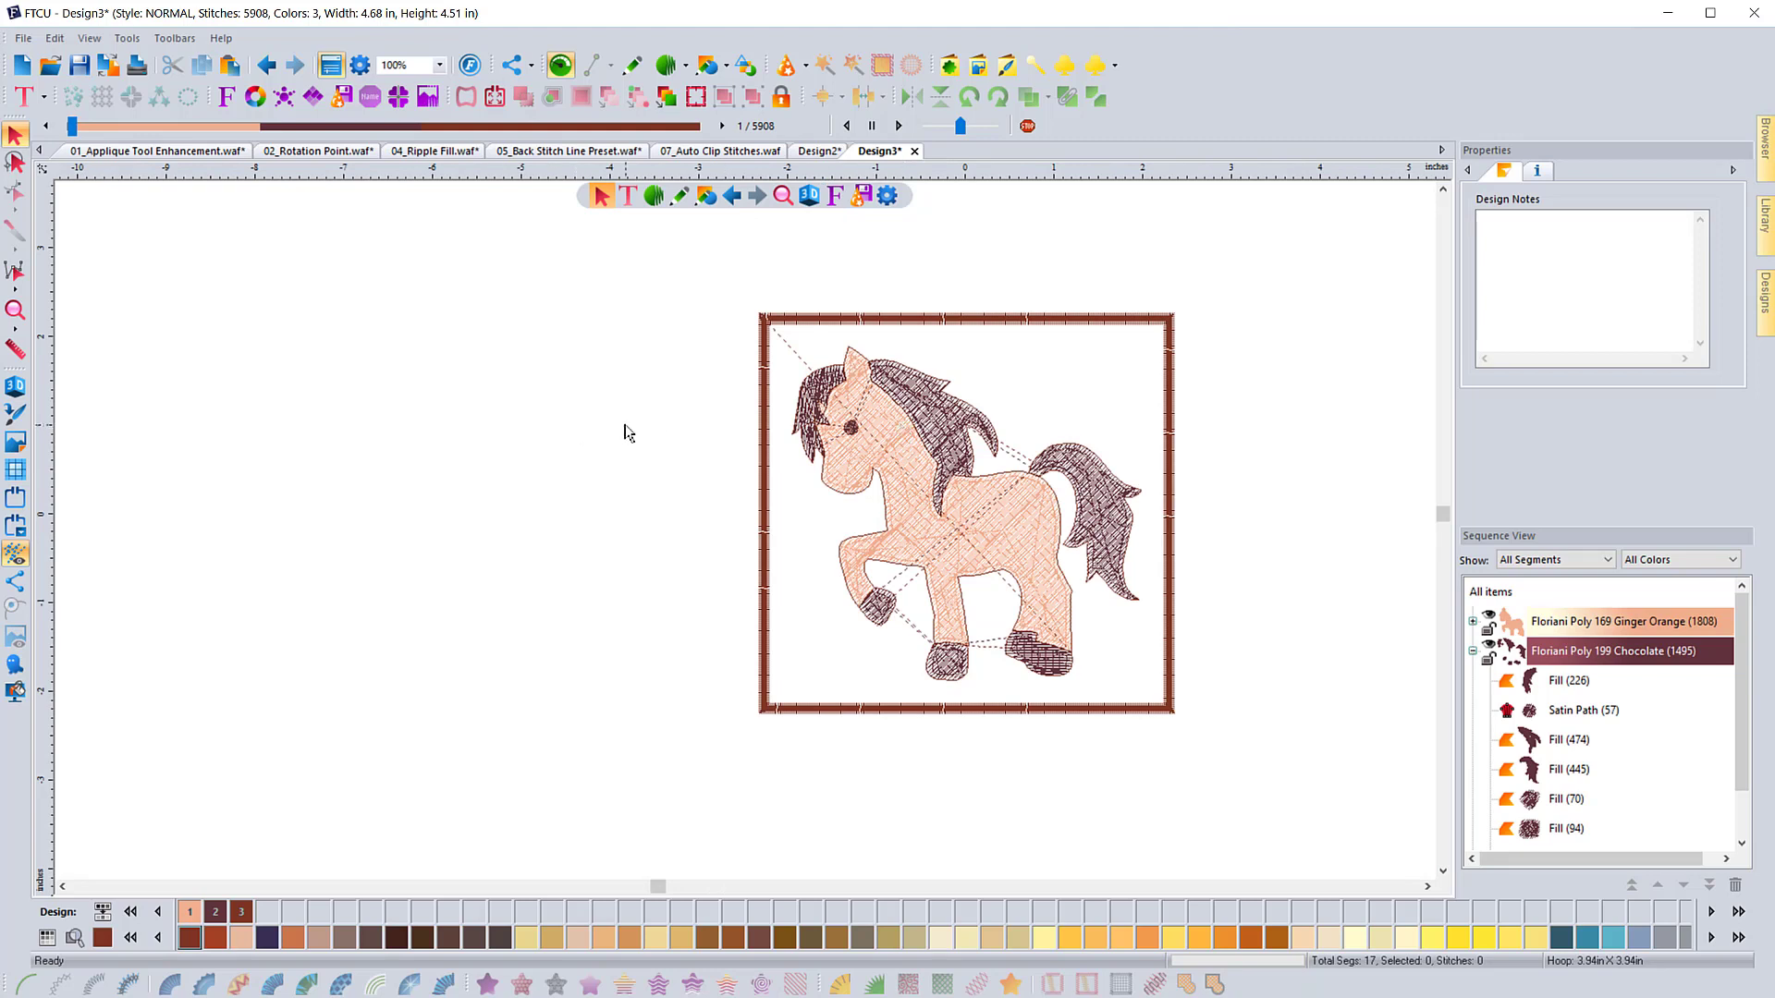
pyautogui.click(805, 69)
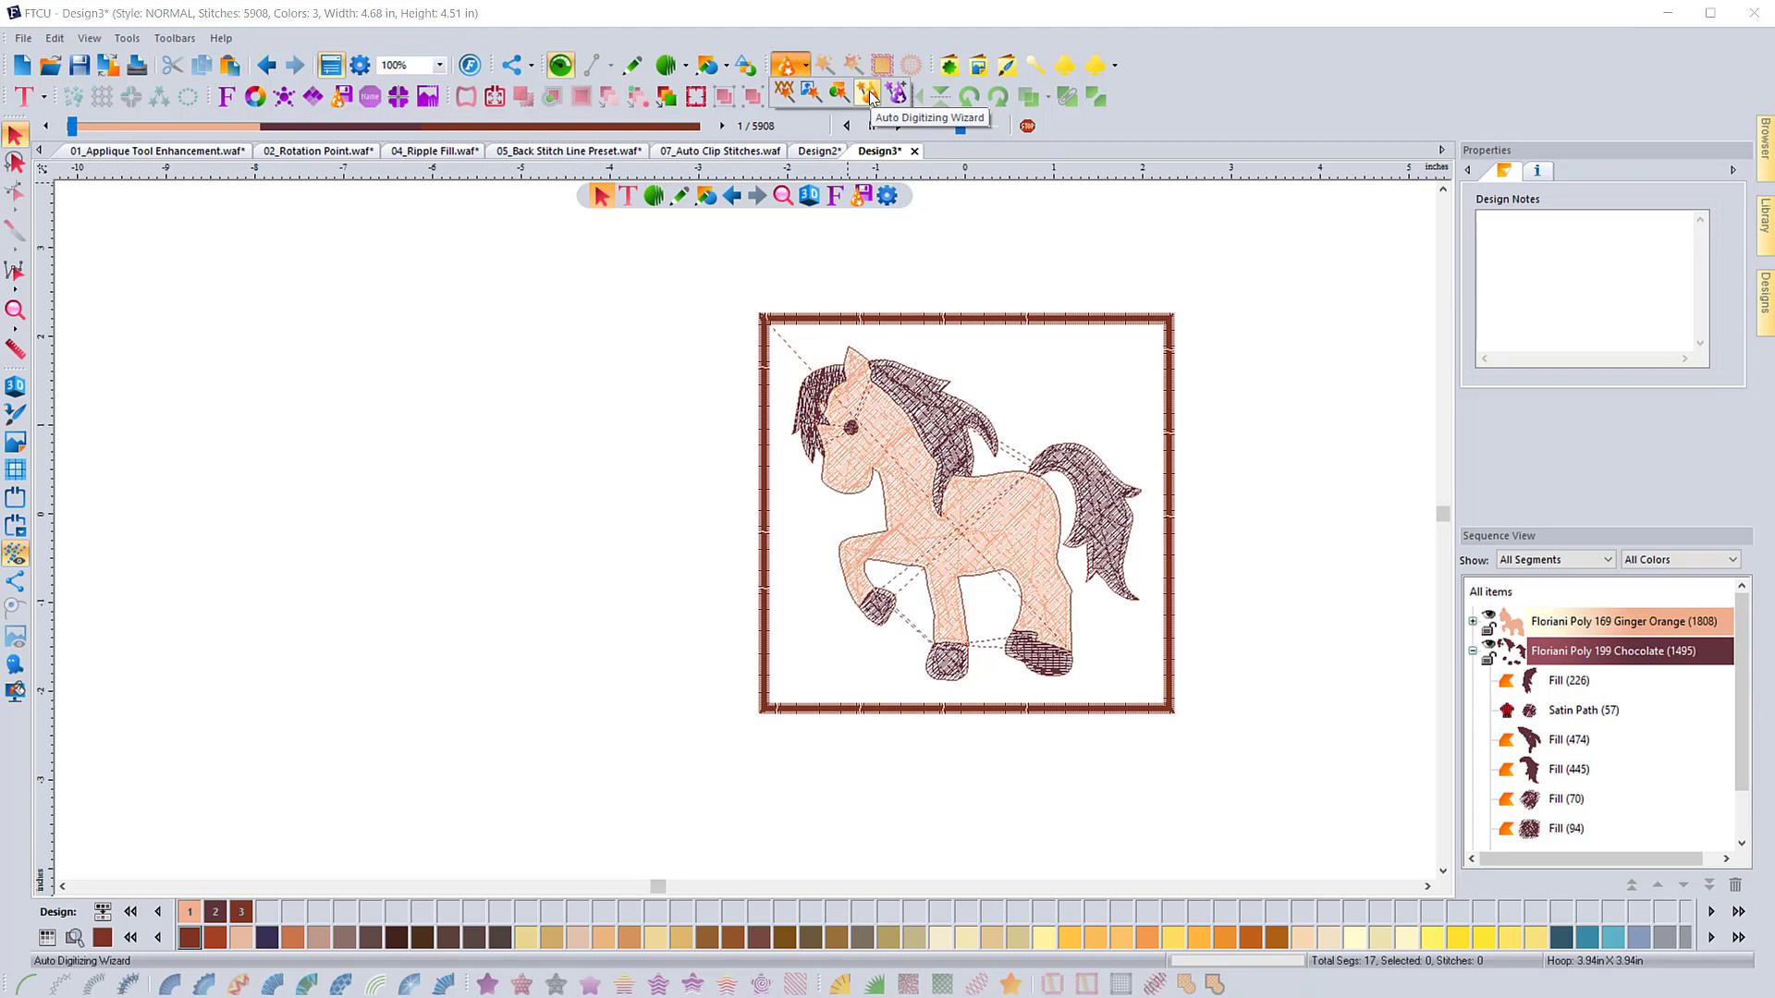
pyautogui.click(631, 387)
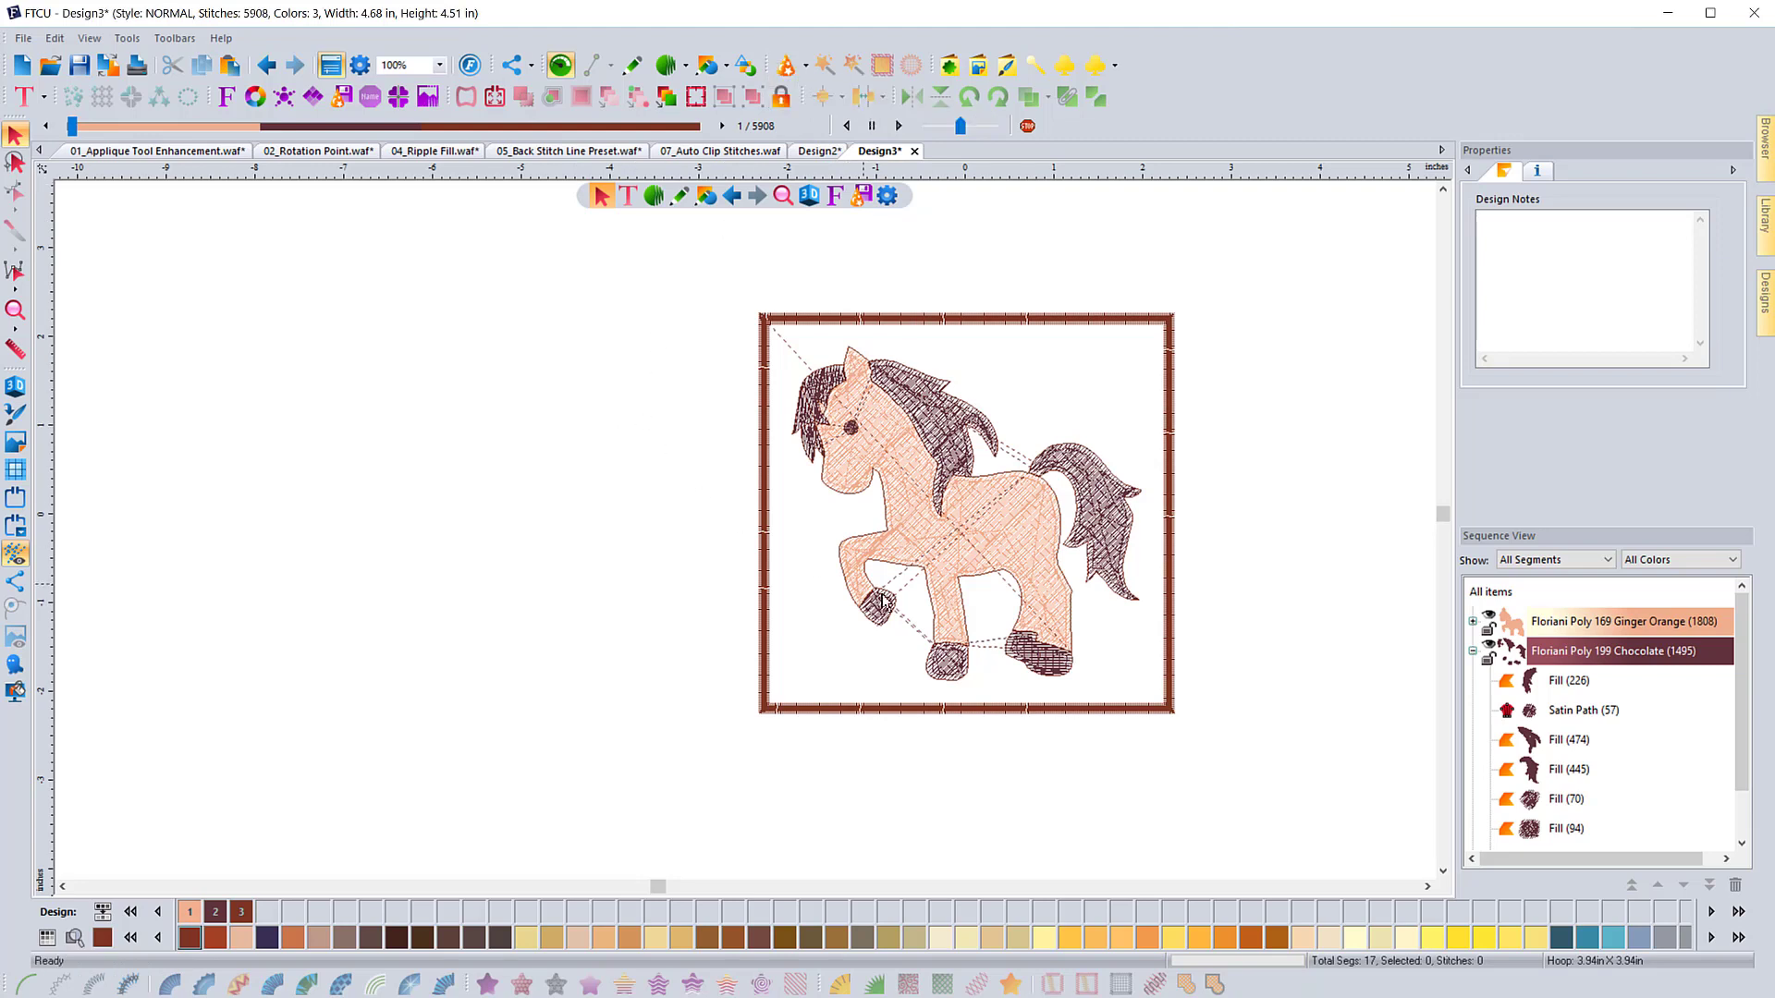
pyautogui.click(910, 560)
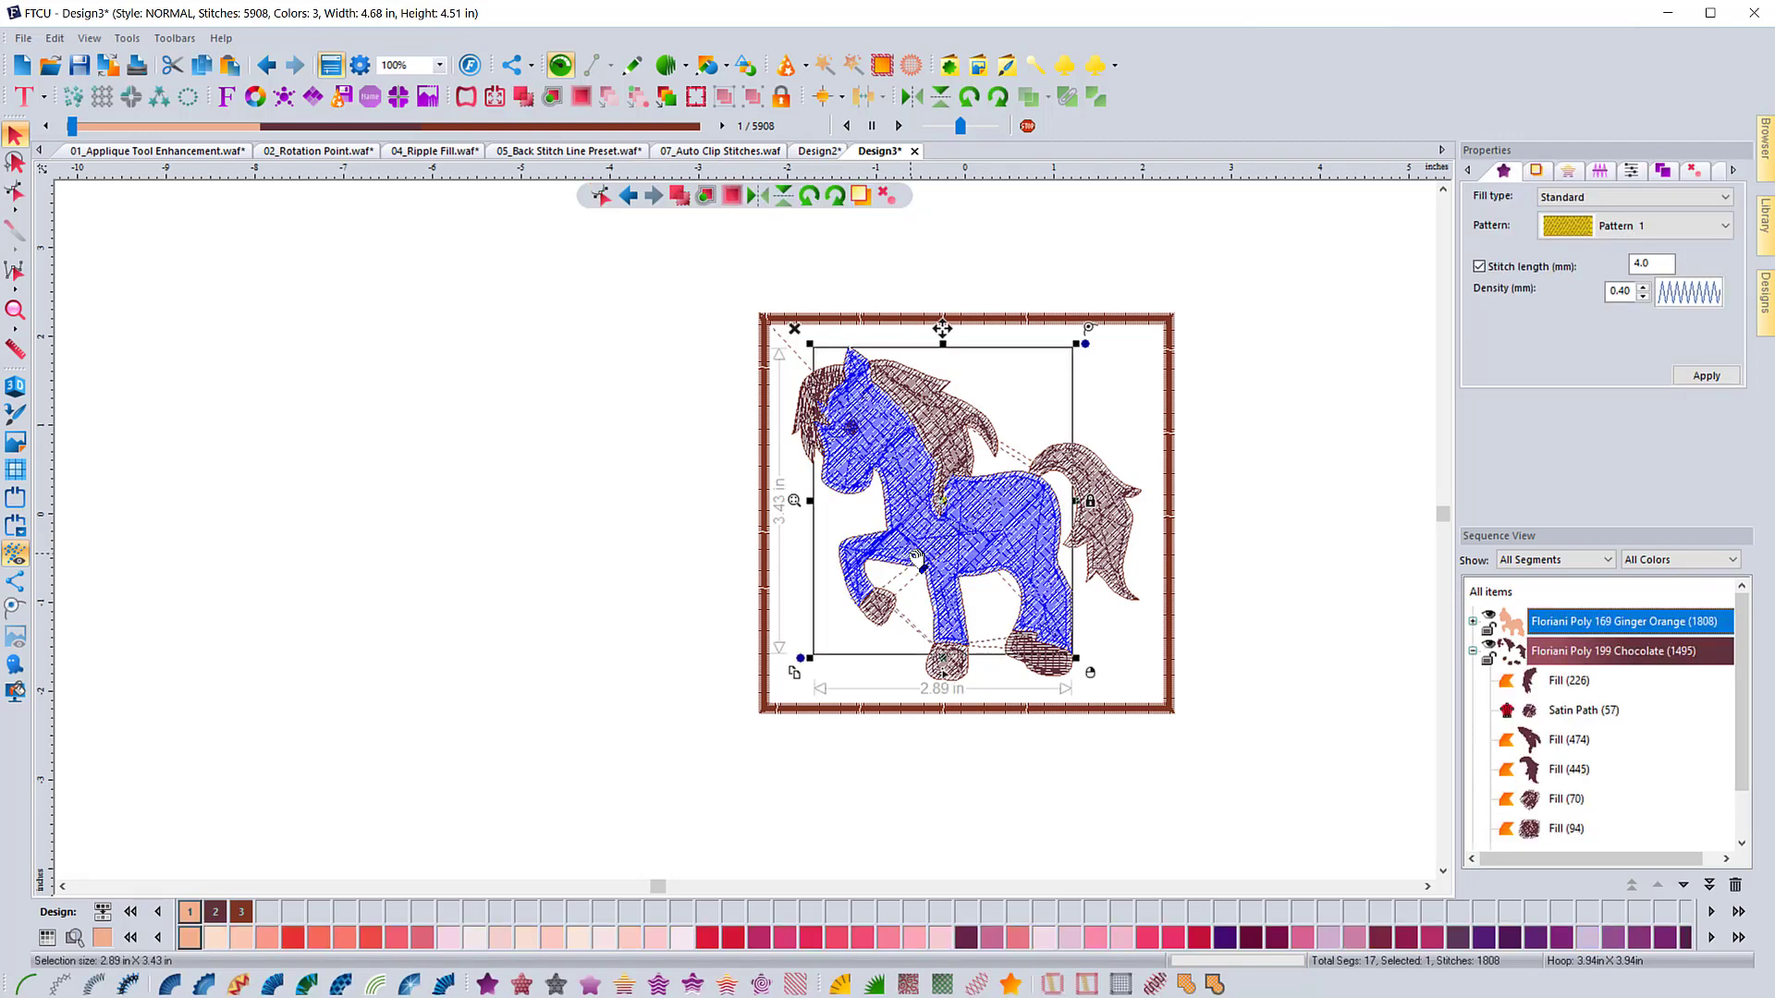
pyautogui.click(696, 551)
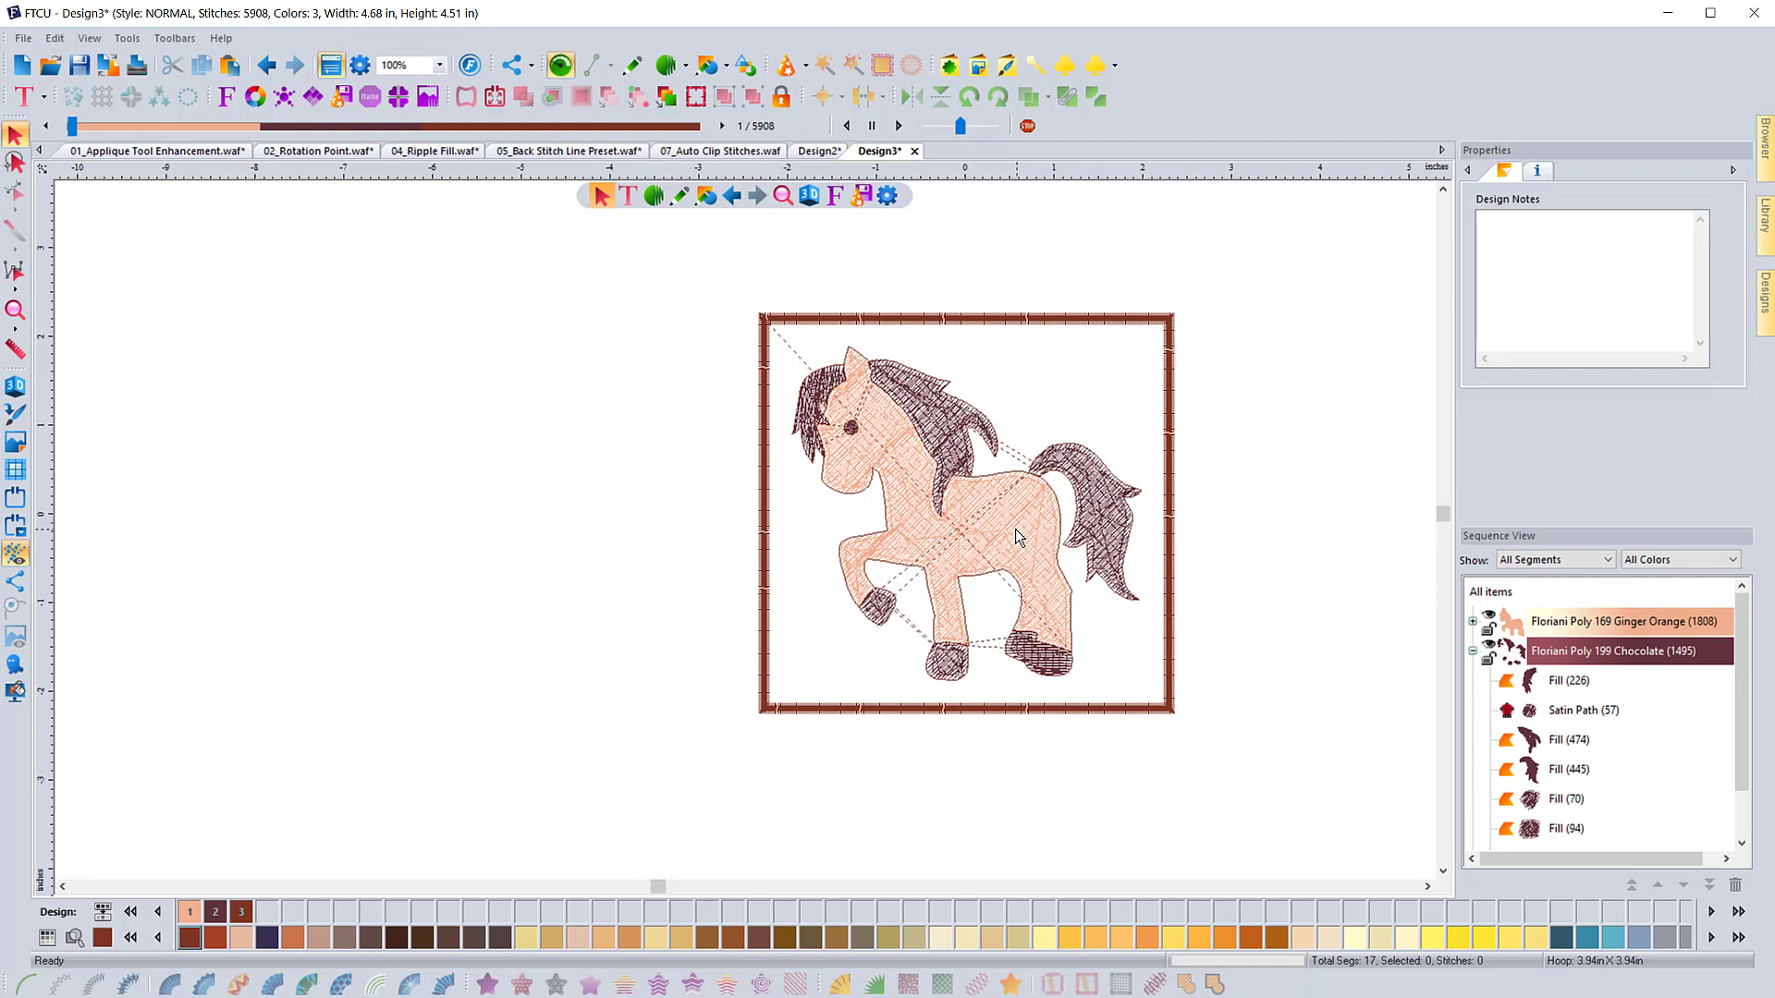
pyautogui.click(805, 67)
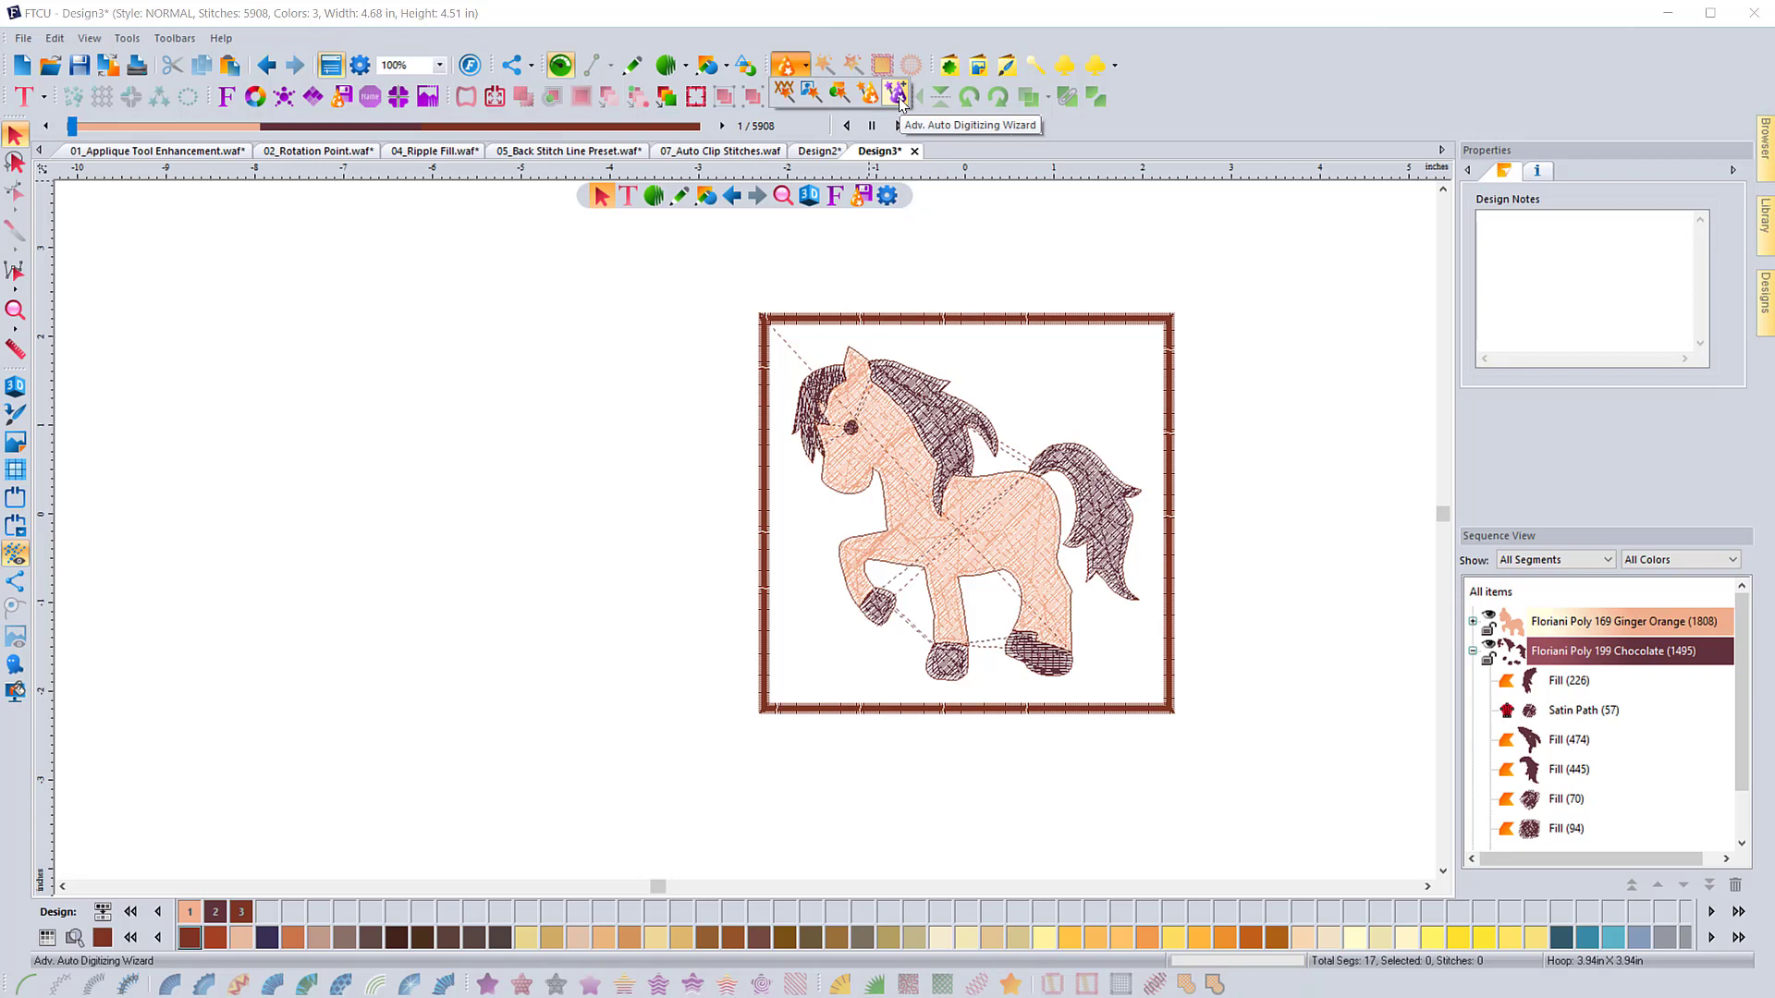
pyautogui.click(896, 94)
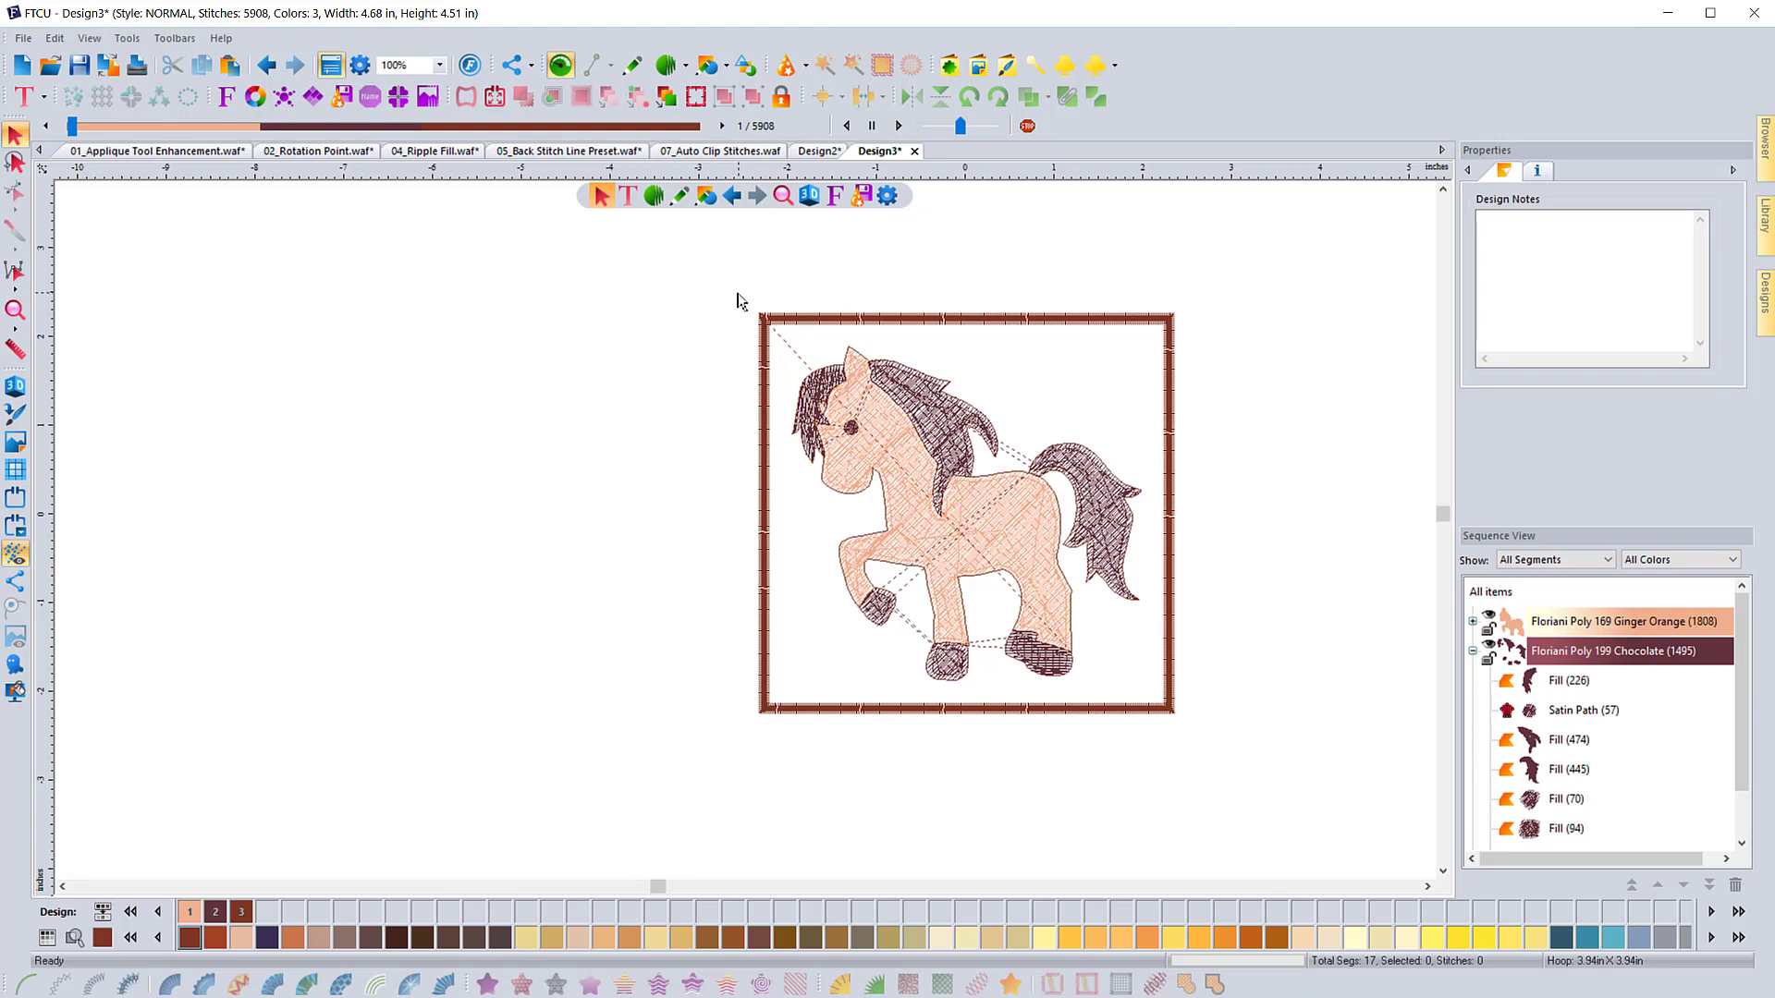
pyautogui.moveTo(784, 329); pyautogui.dragTo(1207, 729)
pyautogui.click(562, 530)
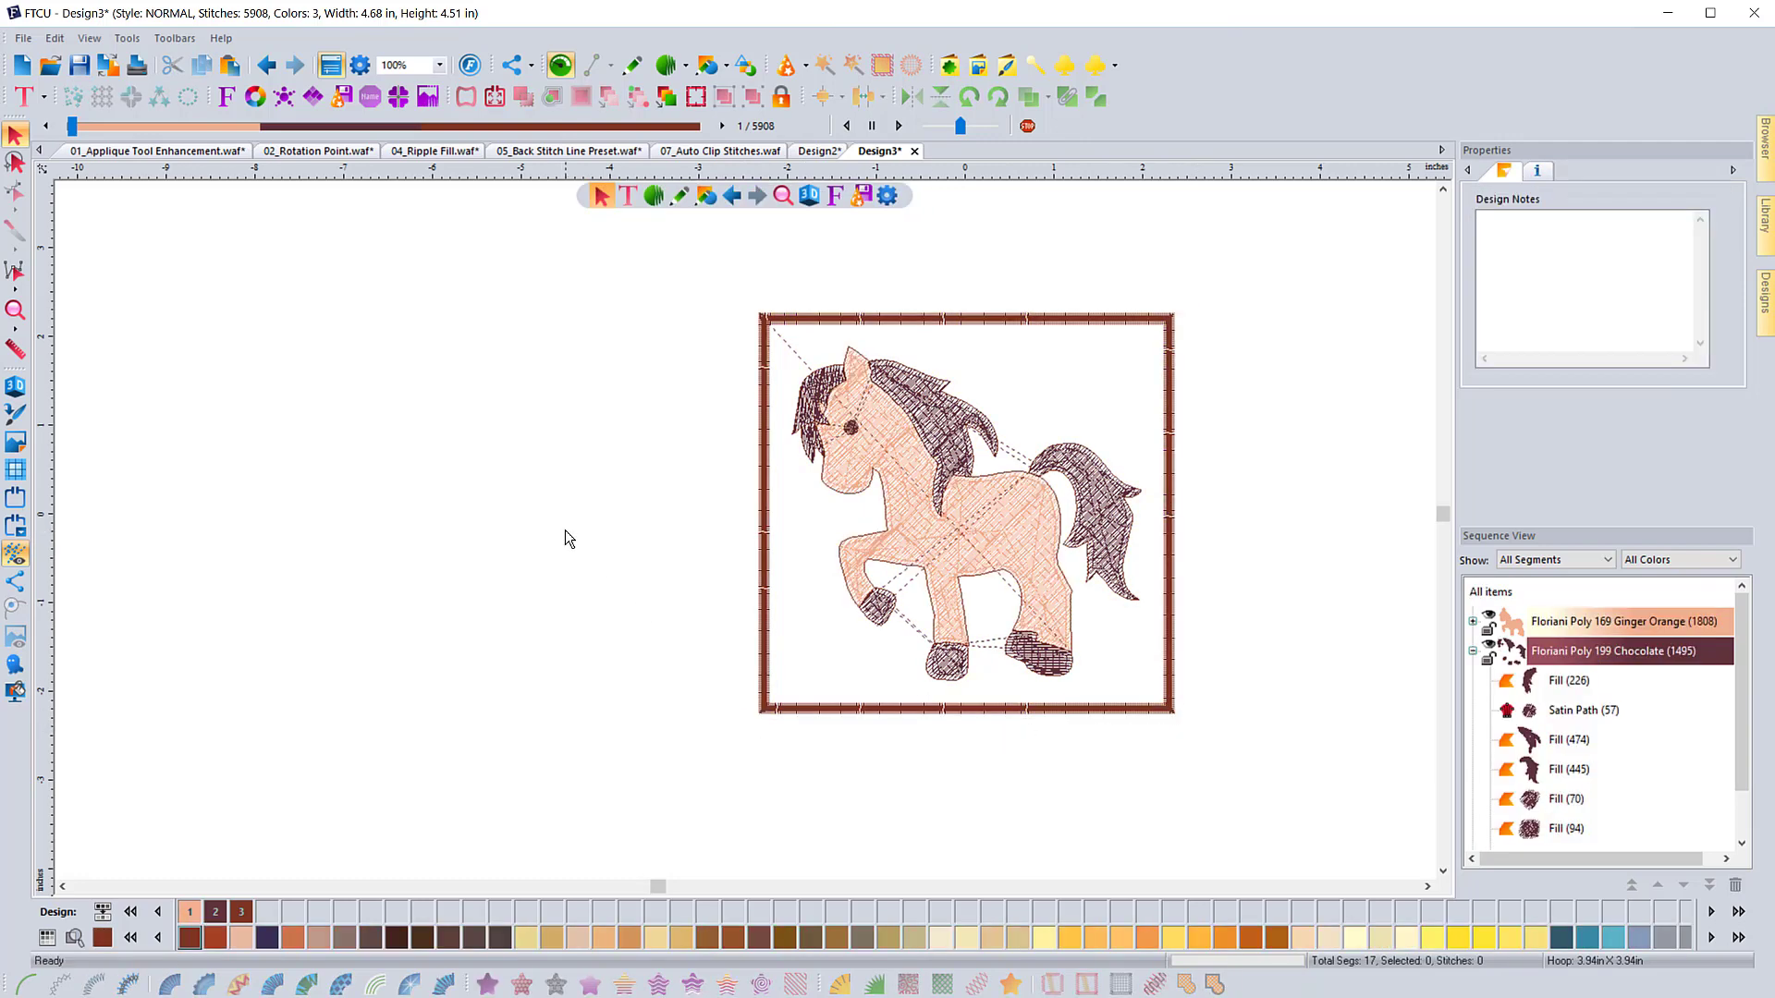